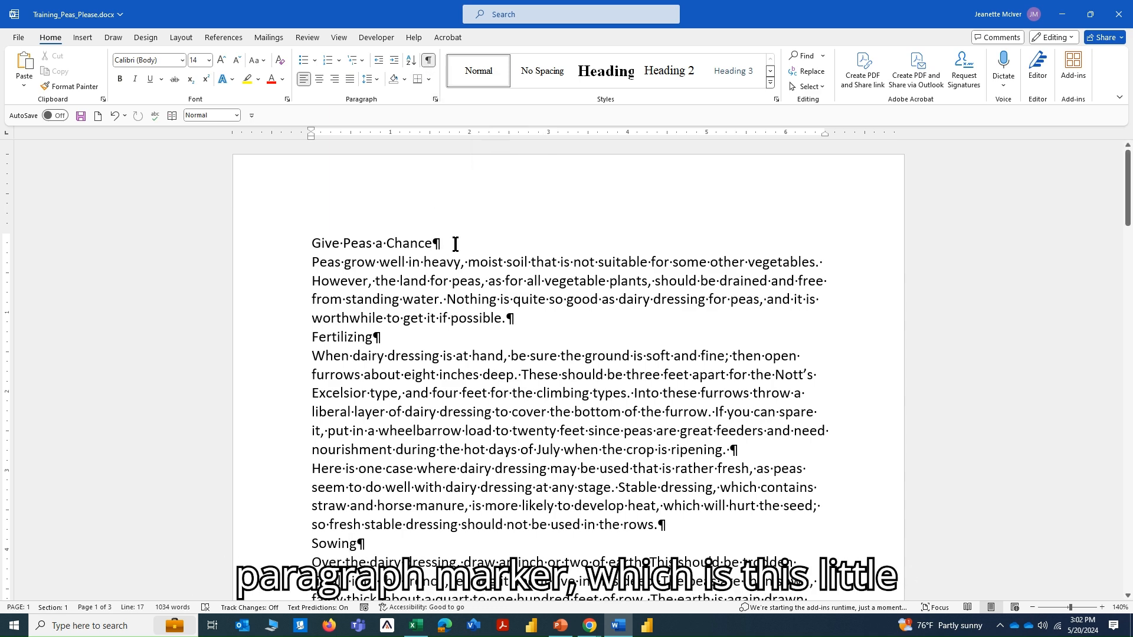
Examine the nonprinting paragraph marks, space dots and tab arrows from the title through the planting list at a larger zoom.
{"action": "left_click_drag", "start_coordinate": [433, 243], "coordinate": [443, 244]}
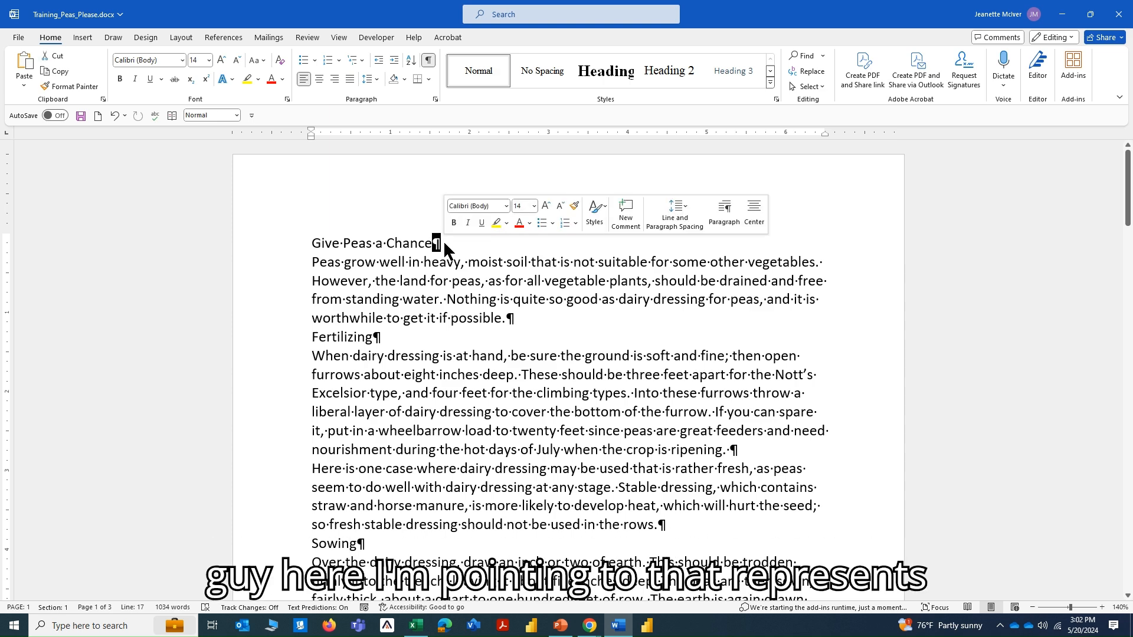
{"action": "key", "text": "ctrl"}
{"action": "key", "text": "ctrl"}
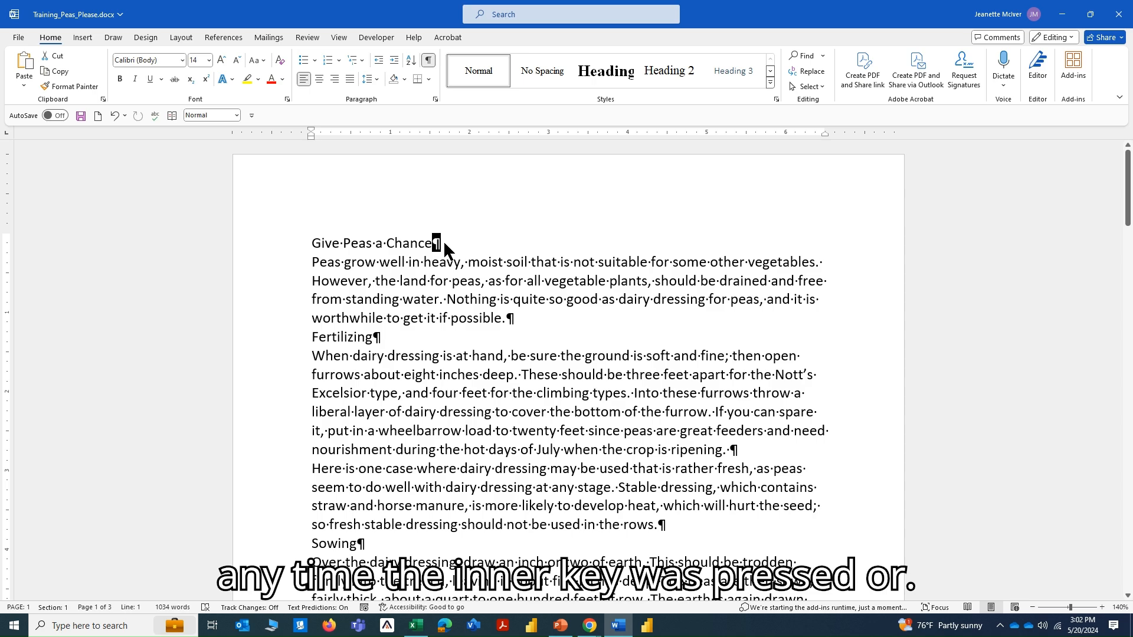
{"action": "scroll", "coordinate": [474, 290], "scroll_direction": "up", "scroll_amount": 2}
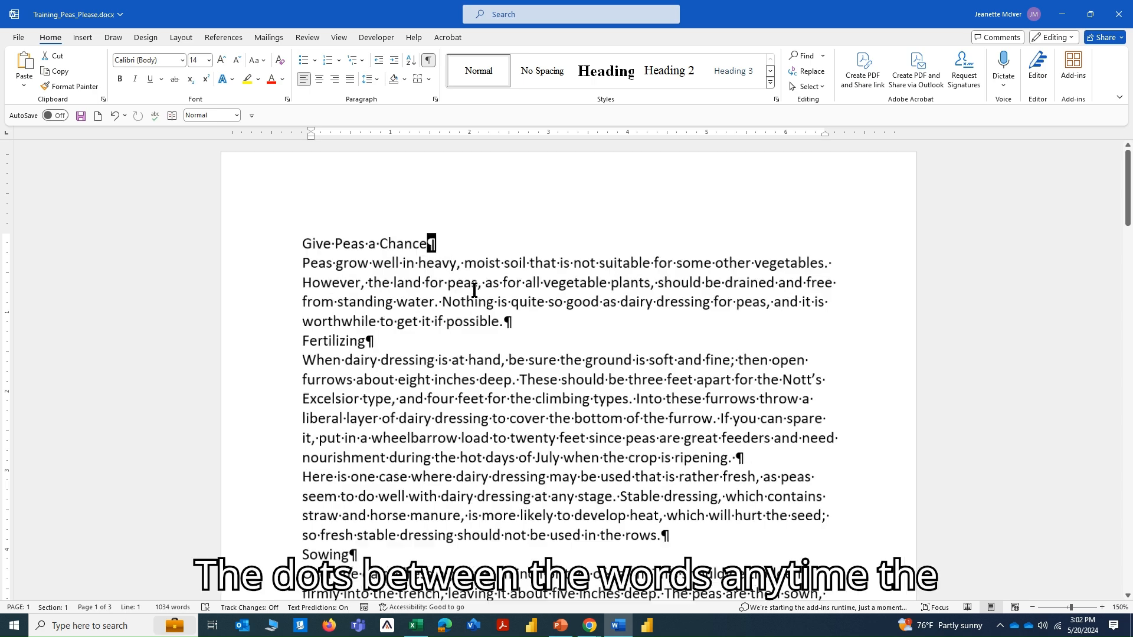
{"action": "scroll", "coordinate": [474, 290], "scroll_direction": "down", "scroll_amount": 10}
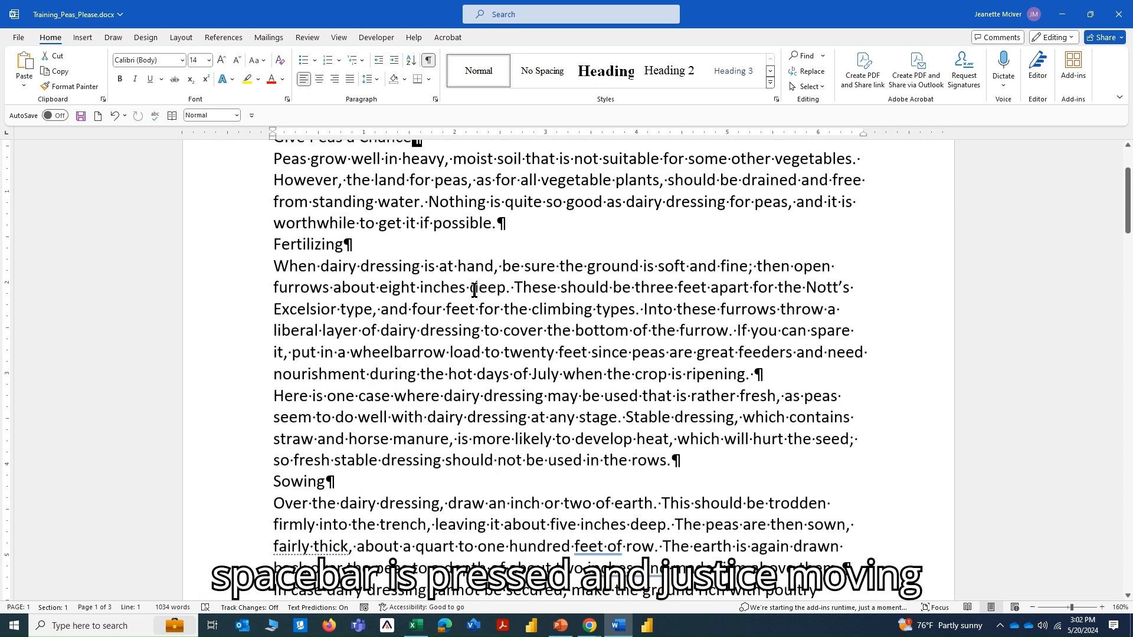
{"action": "scroll", "coordinate": [473, 291], "scroll_direction": "down", "scroll_amount": 6}
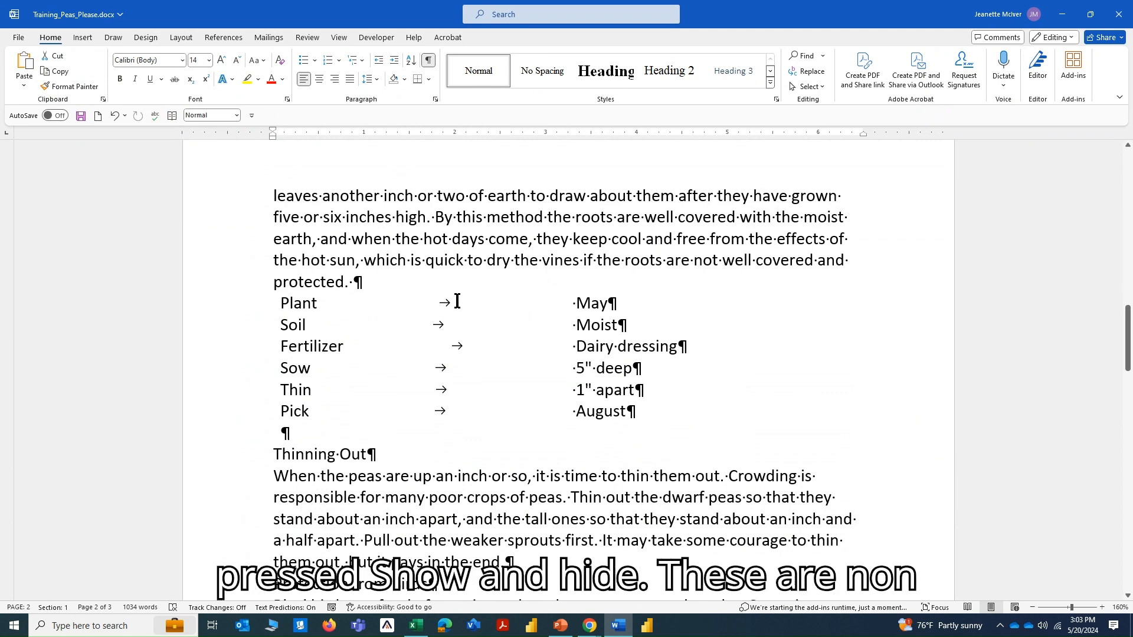
{"action": "scroll", "coordinate": [458, 302], "scroll_direction": "up", "scroll_amount": 6}
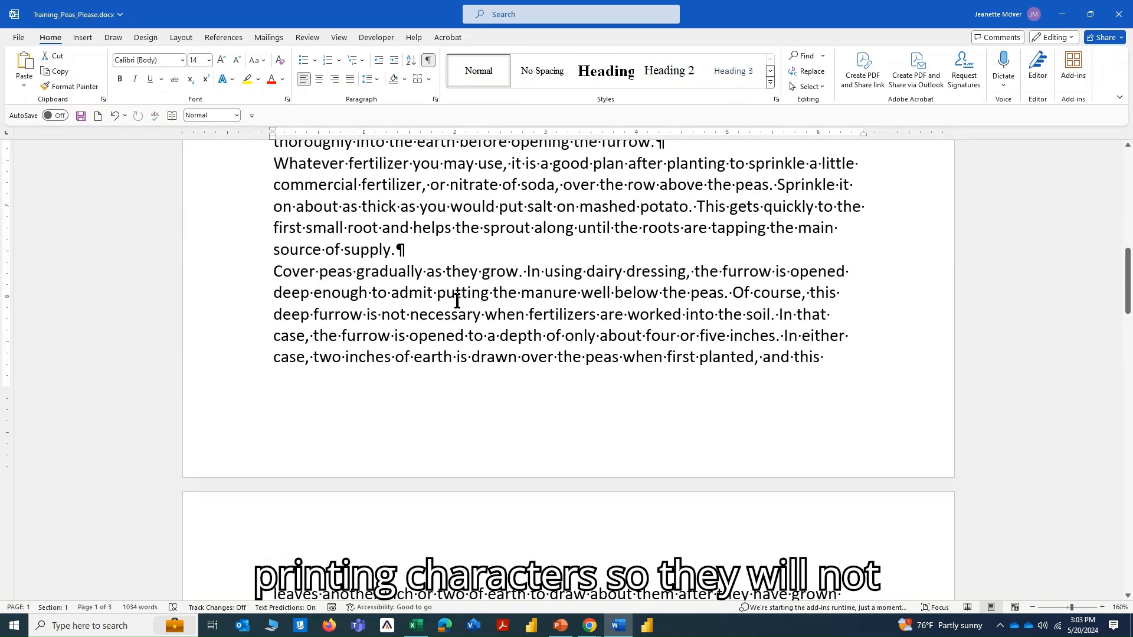
{"action": "scroll", "coordinate": [457, 301], "scroll_direction": "up", "scroll_amount": 2}
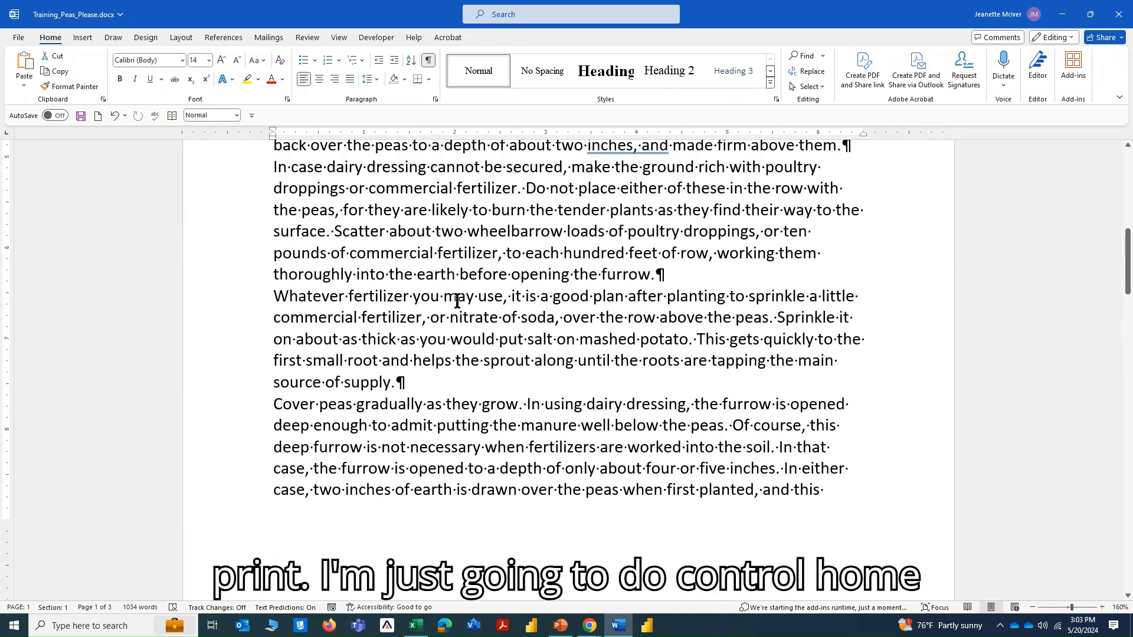
Display the full list of styles and apply Heading 1 to the title "Give Peas a Chance".
{"action": "key", "text": "ctrl+Home"}
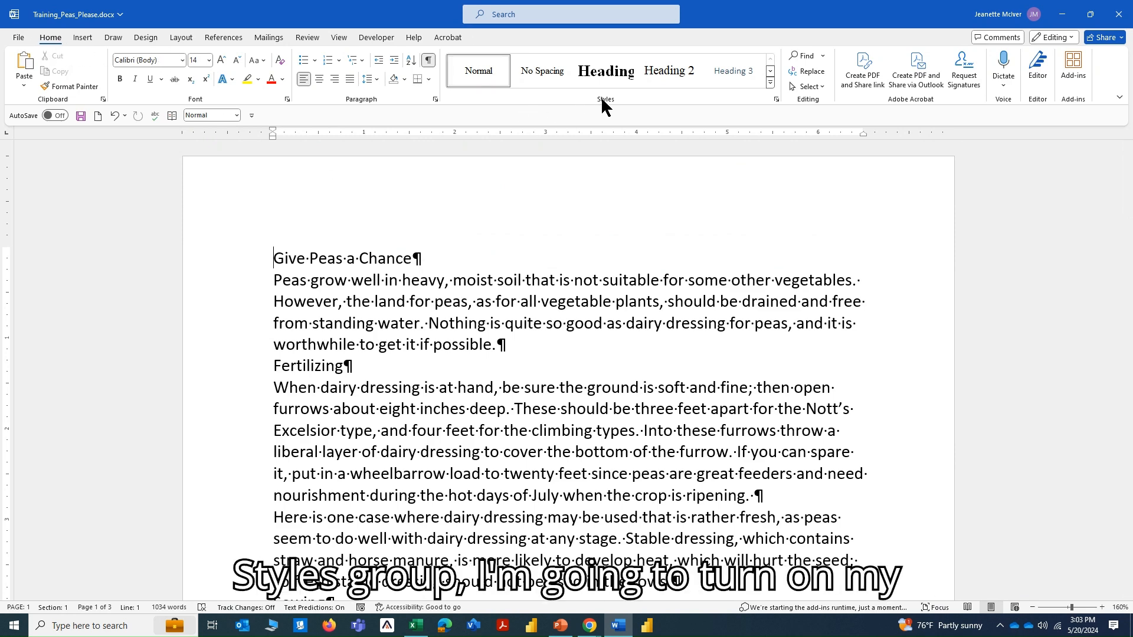
{"action": "left_click", "coordinate": [775, 99]}
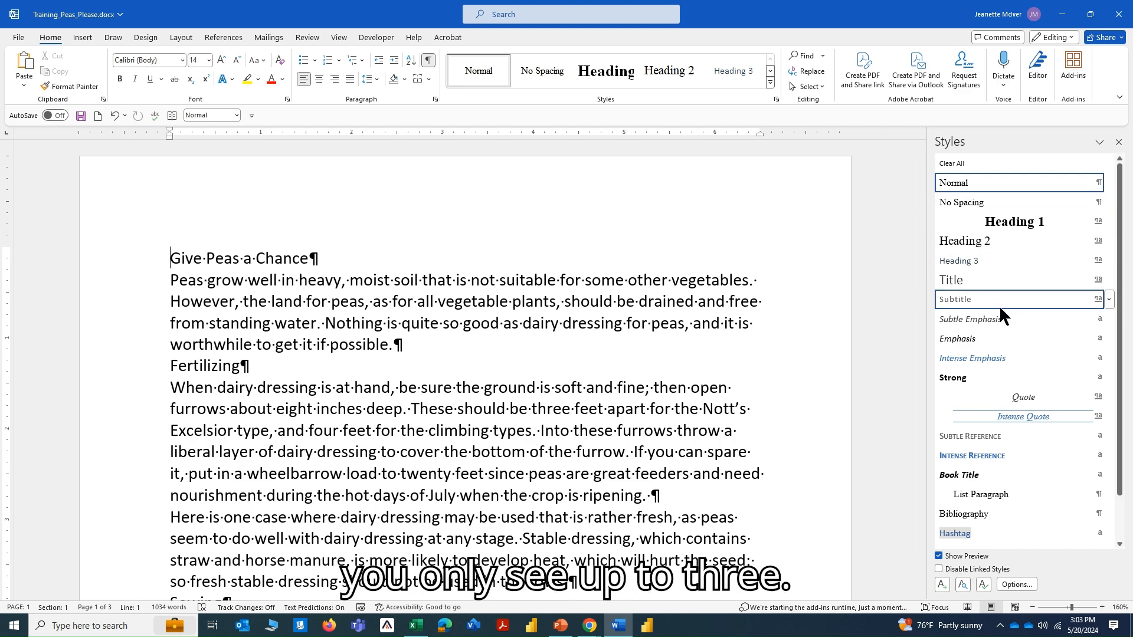
{"action": "mouse_move", "coordinate": [972, 267]}
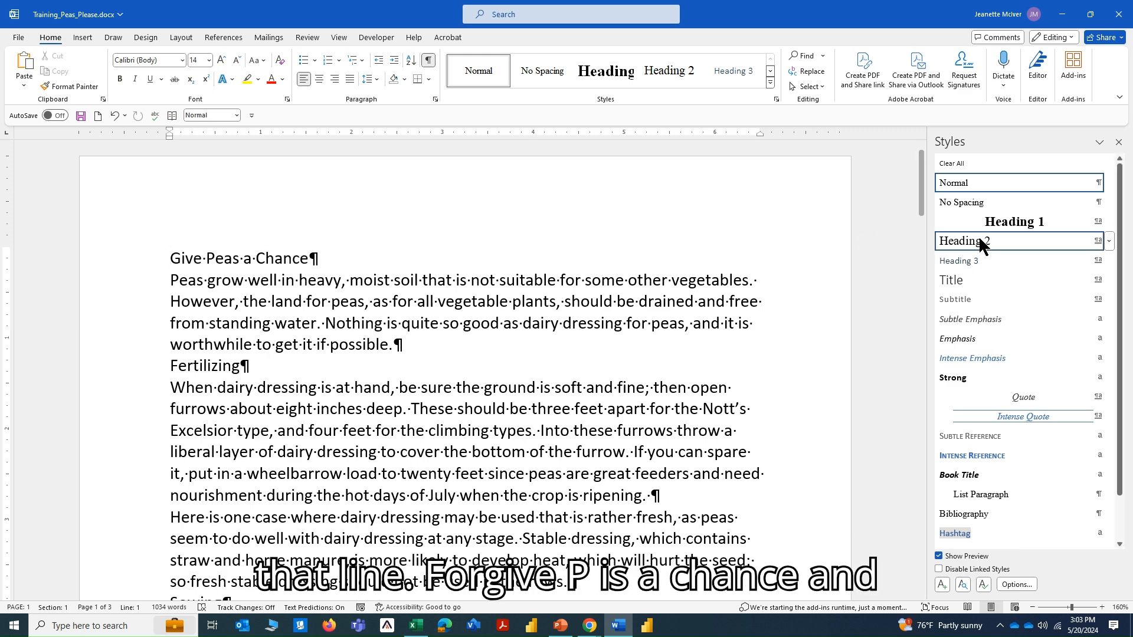
{"action": "left_click", "coordinate": [1003, 221]}
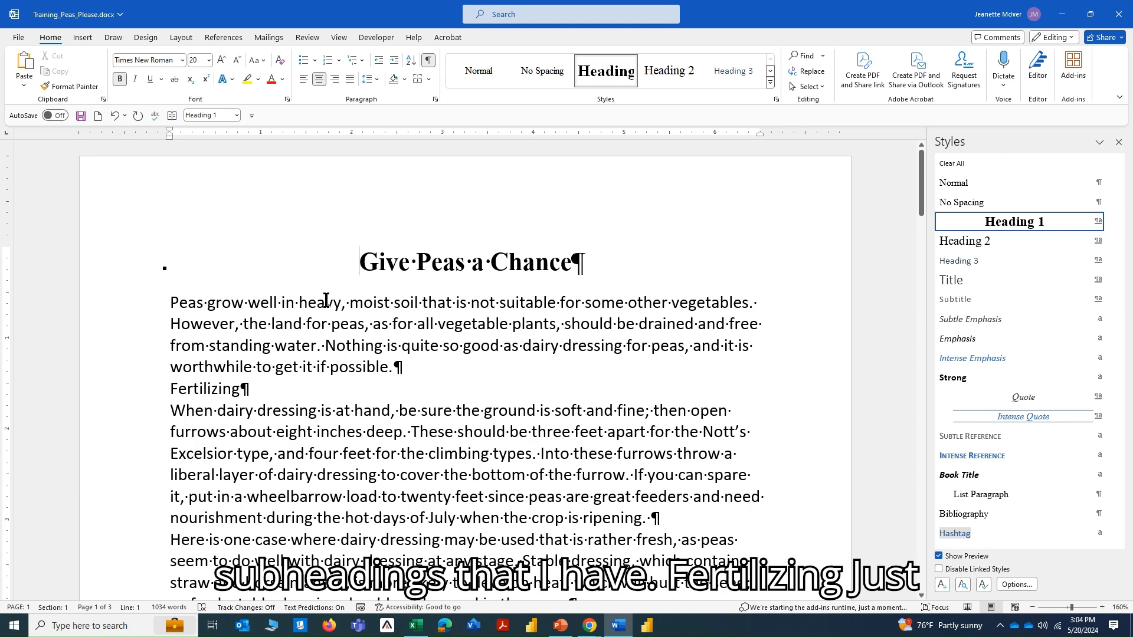
Apply the Heading 2 style to the "Fertilizing" and "Sowing" subheadings.
{"action": "left_click", "coordinate": [200, 391]}
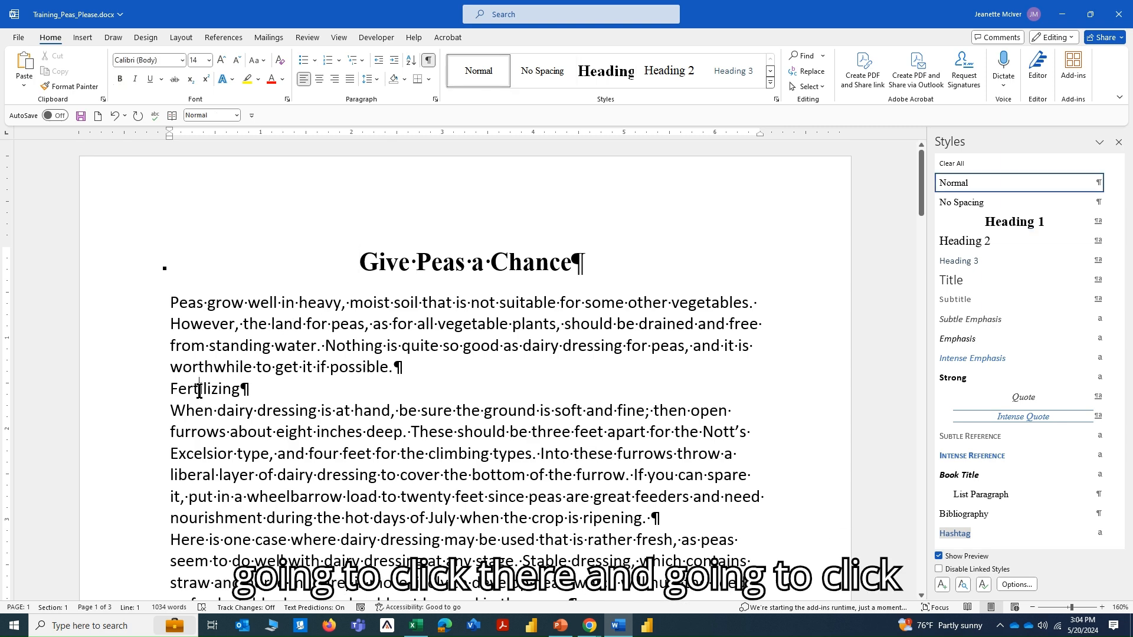
{"action": "left_click", "coordinate": [934, 246]}
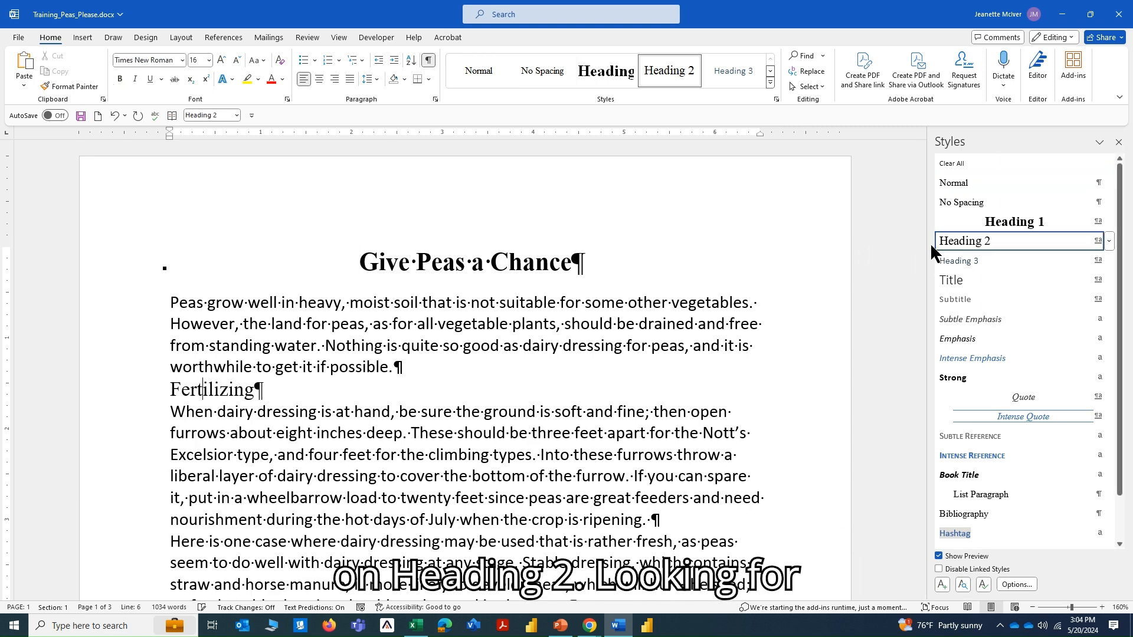
{"action": "scroll", "coordinate": [306, 346], "scroll_direction": "down", "scroll_amount": 4}
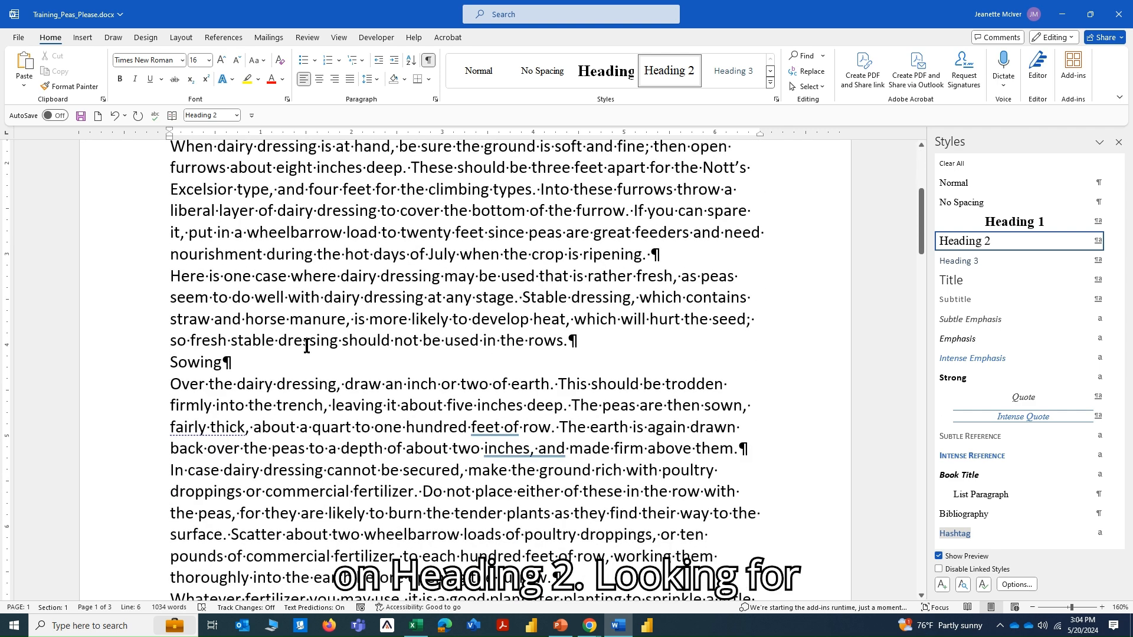
{"action": "left_click", "coordinate": [176, 362]}
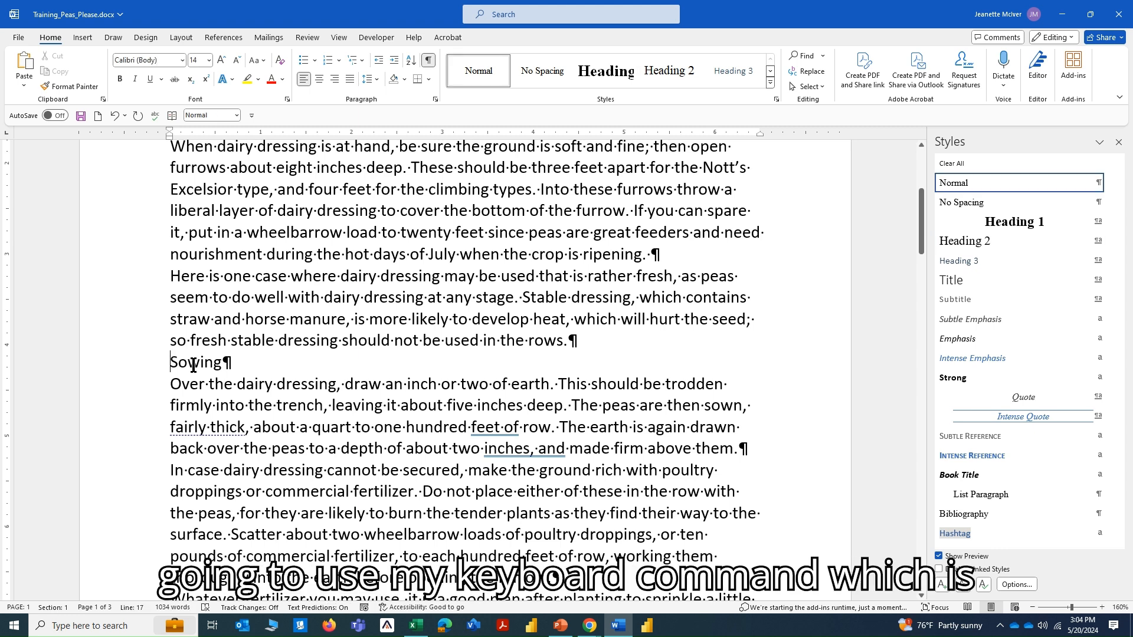
{"action": "key", "text": "ctrl+alt+2"}
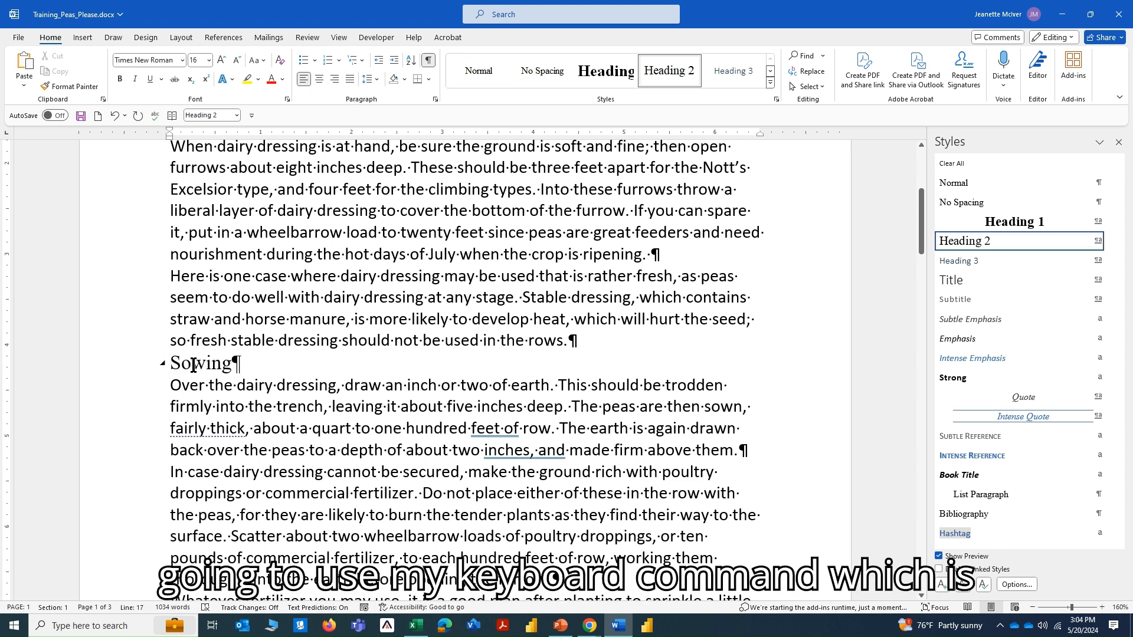
Repeat the Heading 2 style on the "Thinning Out" and "Protection from Birds" subheadings.
{"action": "scroll", "coordinate": [255, 374], "scroll_direction": "down", "scroll_amount": 4}
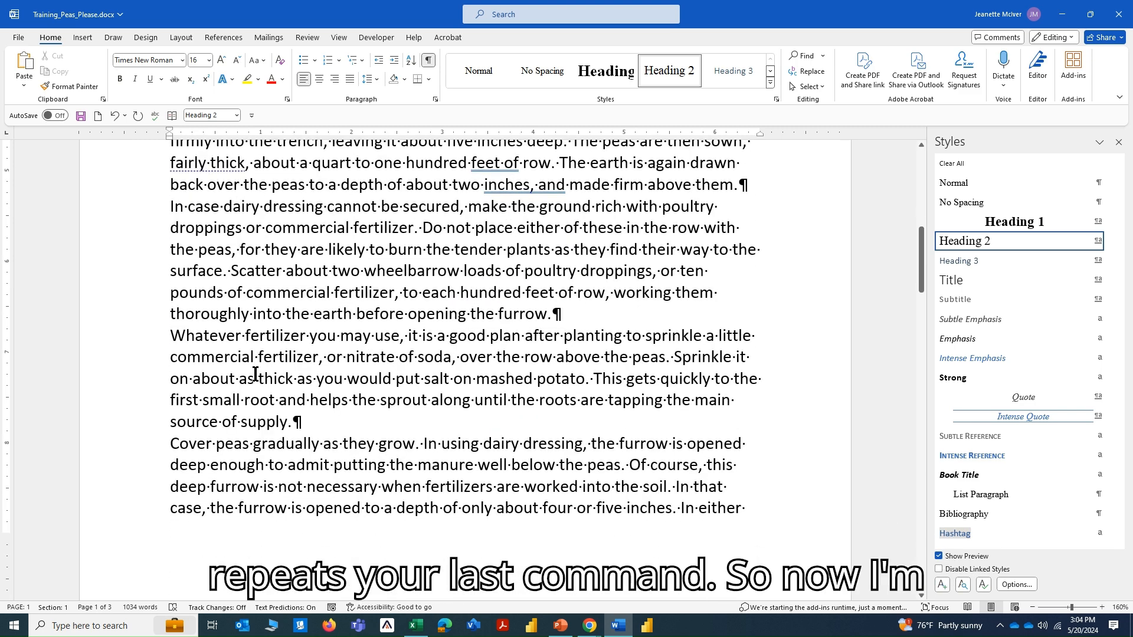
{"action": "scroll", "coordinate": [254, 374], "scroll_direction": "down", "scroll_amount": 6}
{"action": "scroll", "coordinate": [255, 373], "scroll_direction": "down", "scroll_amount": 2}
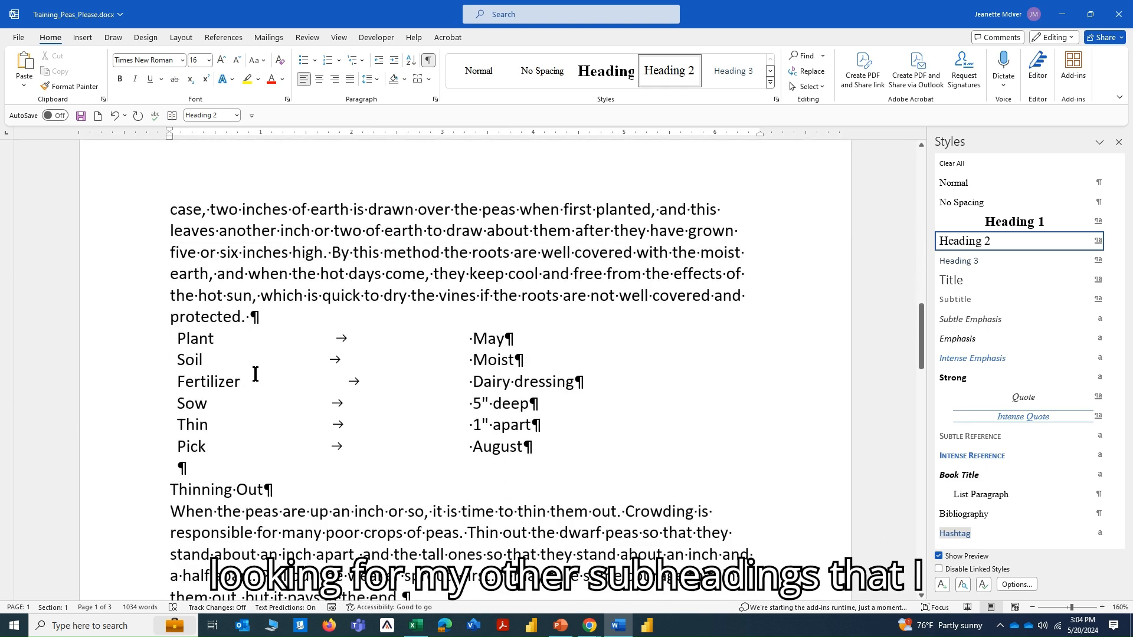
{"action": "left_click", "coordinate": [170, 490]}
{"action": "key", "text": "F4"}
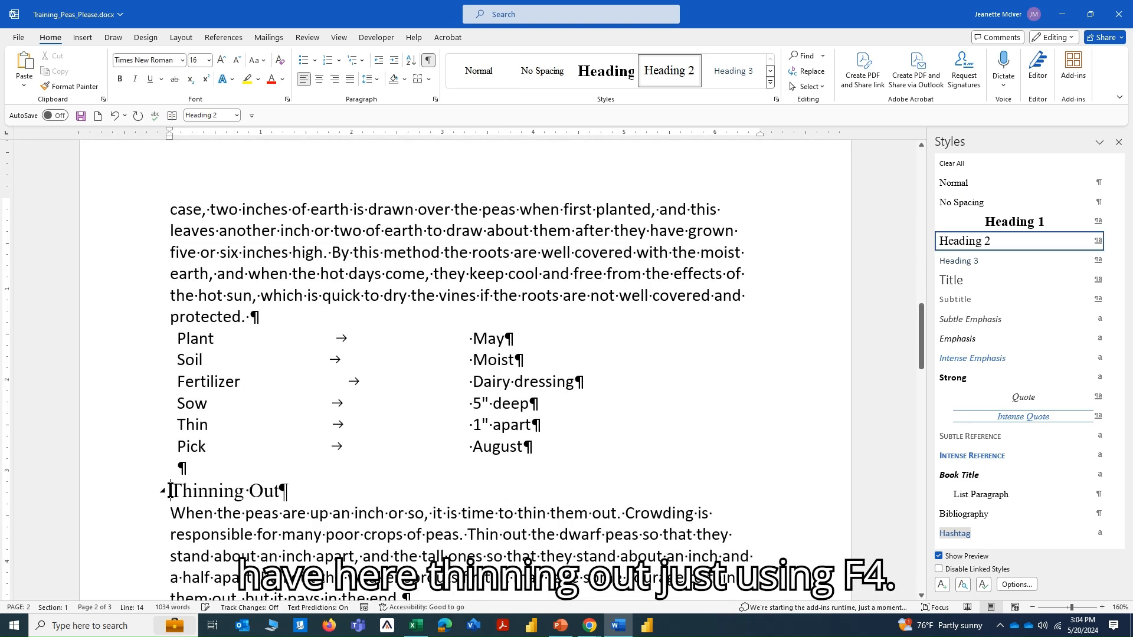
{"action": "scroll", "coordinate": [170, 449], "scroll_direction": "down", "scroll_amount": 4}
{"action": "left_click", "coordinate": [170, 356]}
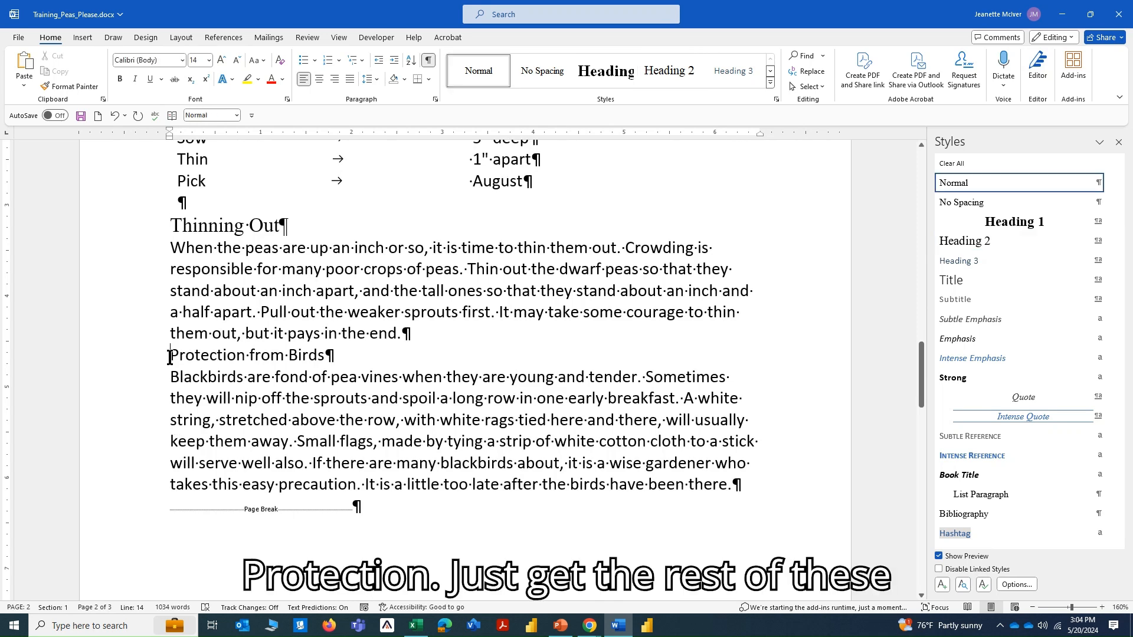
{"action": "key", "text": "F4"}
Apply Heading 2 to the "Caring for the Vines", "Picking Peas" and "Follow Crops" subheadings on the last page.
{"action": "scroll", "coordinate": [170, 357], "scroll_direction": "down", "scroll_amount": 4}
{"action": "scroll", "coordinate": [170, 357], "scroll_direction": "down", "scroll_amount": 4}
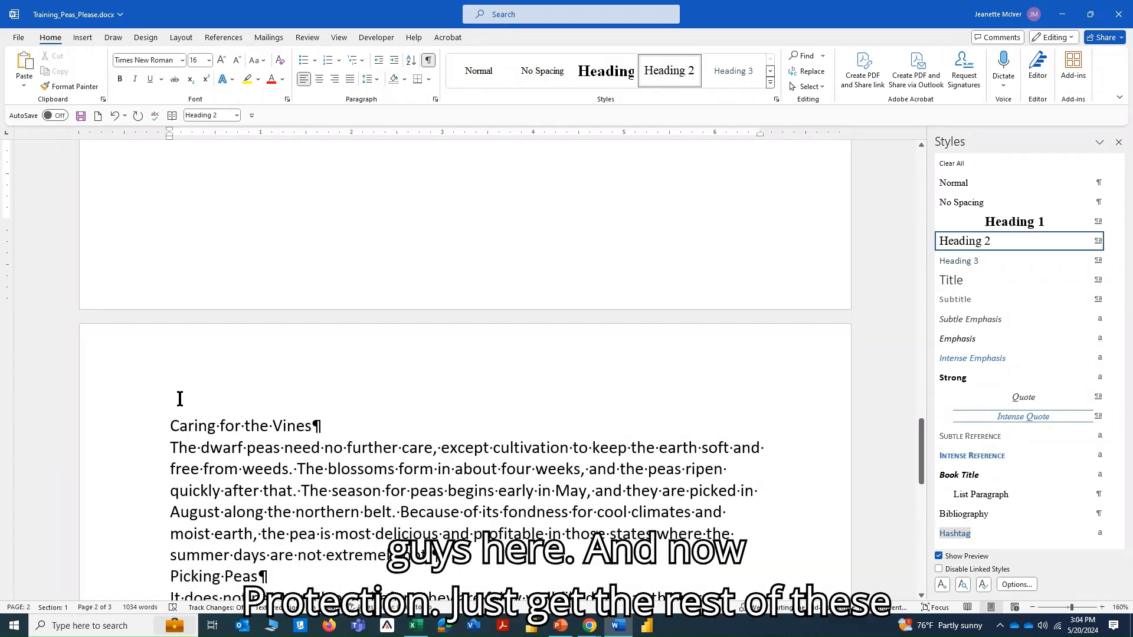
{"action": "left_click", "coordinate": [167, 424]}
{"action": "key", "text": "F4"}
{"action": "scroll", "coordinate": [168, 413], "scroll_direction": "down", "scroll_amount": 4}
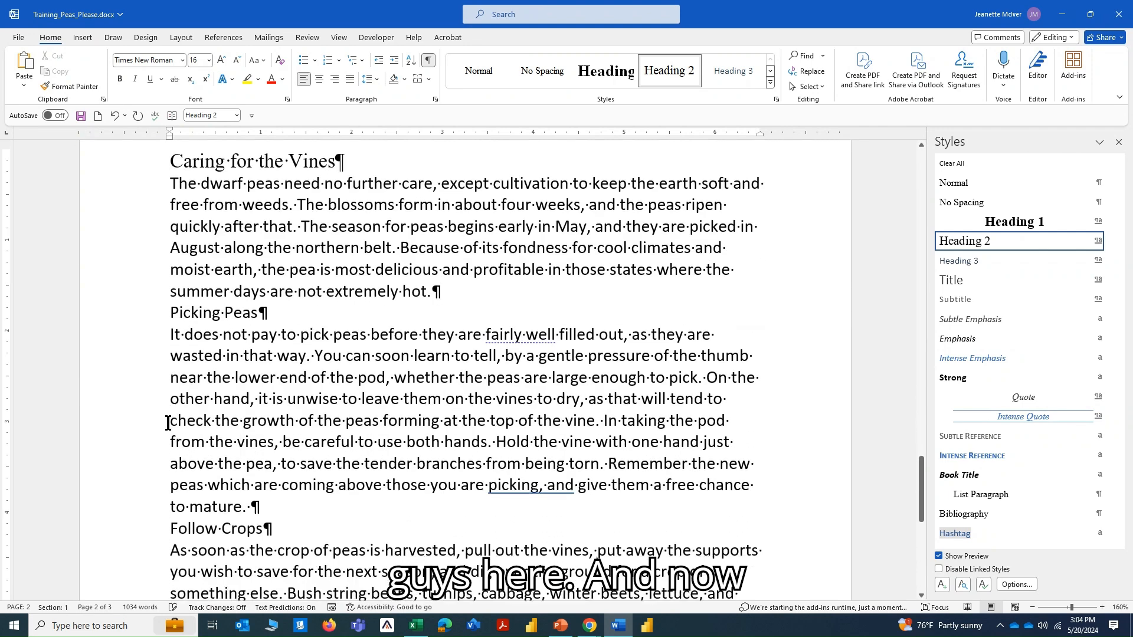
{"action": "left_click", "coordinate": [171, 315]}
{"action": "key", "text": "F4"}
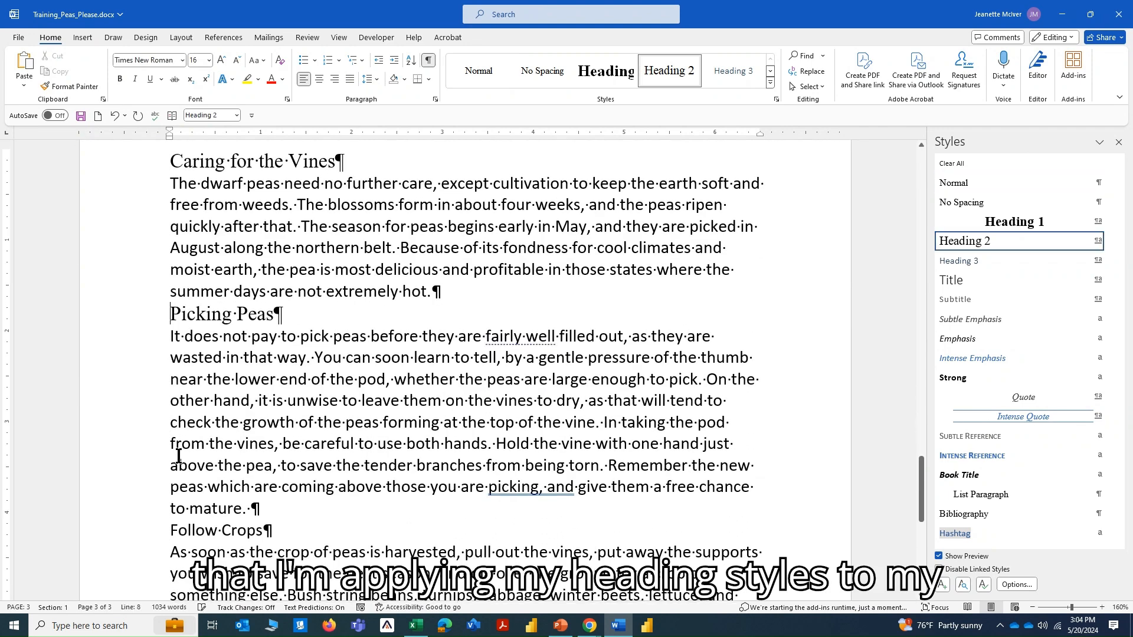
{"action": "left_click", "coordinate": [169, 531]}
{"action": "key", "text": "F4"}
{"action": "scroll", "coordinate": [213, 505], "scroll_direction": "down", "scroll_amount": 6}
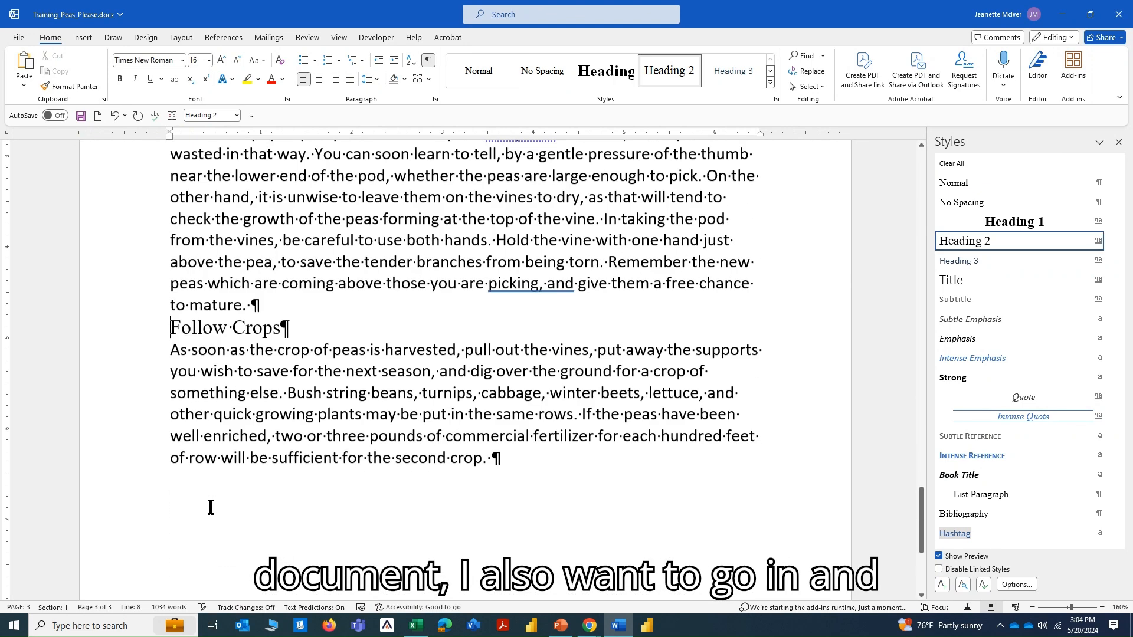
Turn on the Navigation Pane to list the document's headings.
{"action": "scroll", "coordinate": [211, 508], "scroll_direction": "up", "scroll_amount": 3}
{"action": "scroll", "coordinate": [210, 507], "scroll_direction": "up", "scroll_amount": 2}
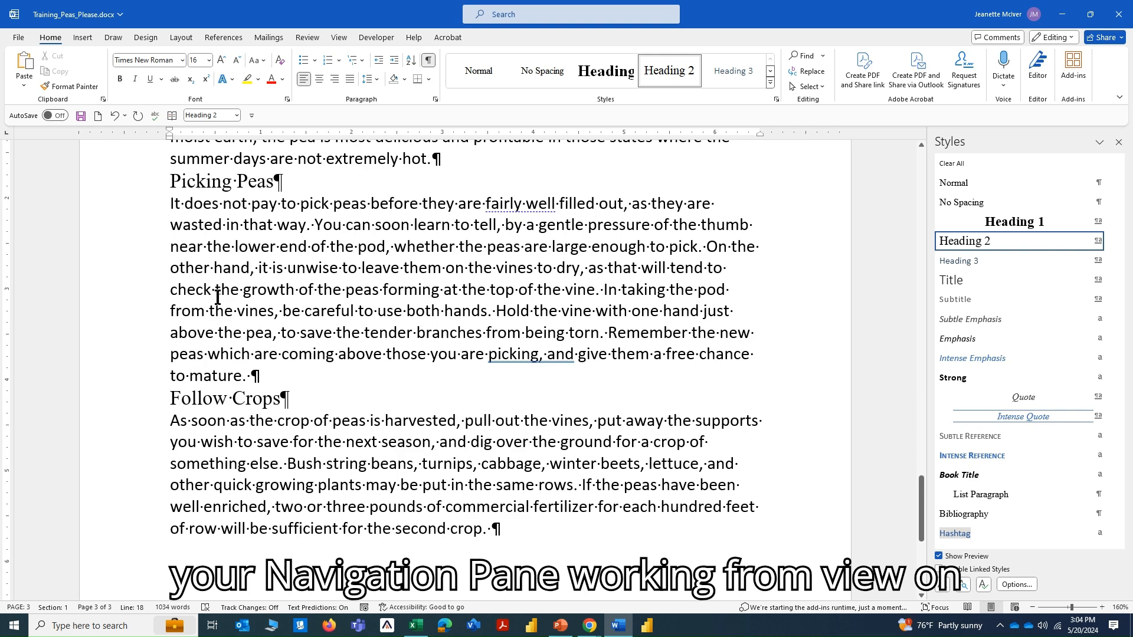
{"action": "left_click", "coordinate": [339, 39]}
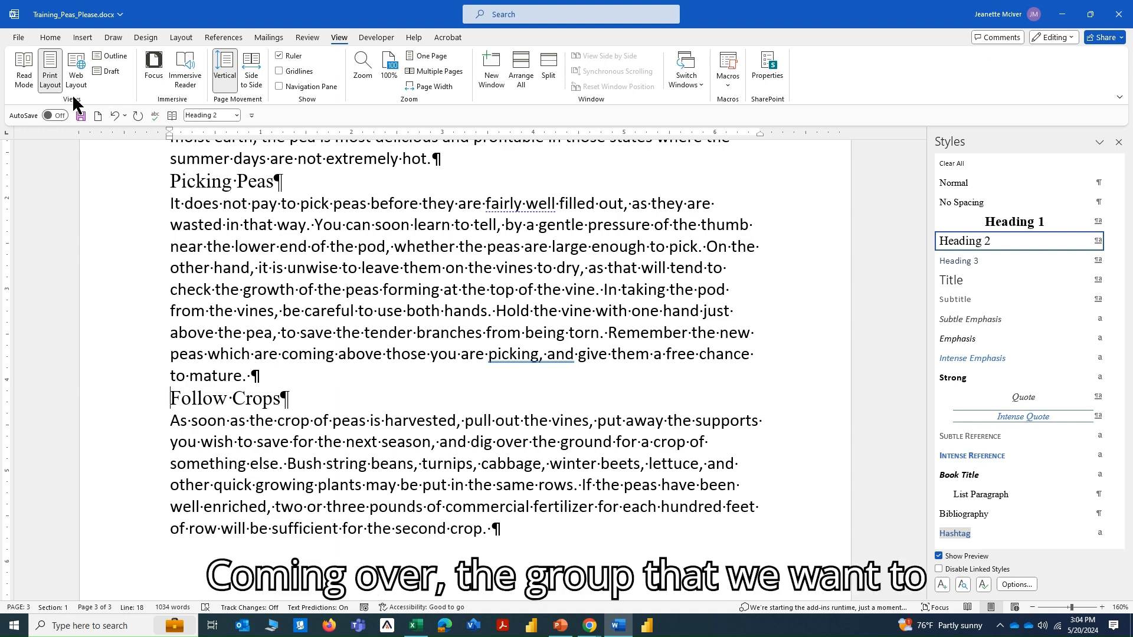
{"action": "left_click", "coordinate": [280, 86]}
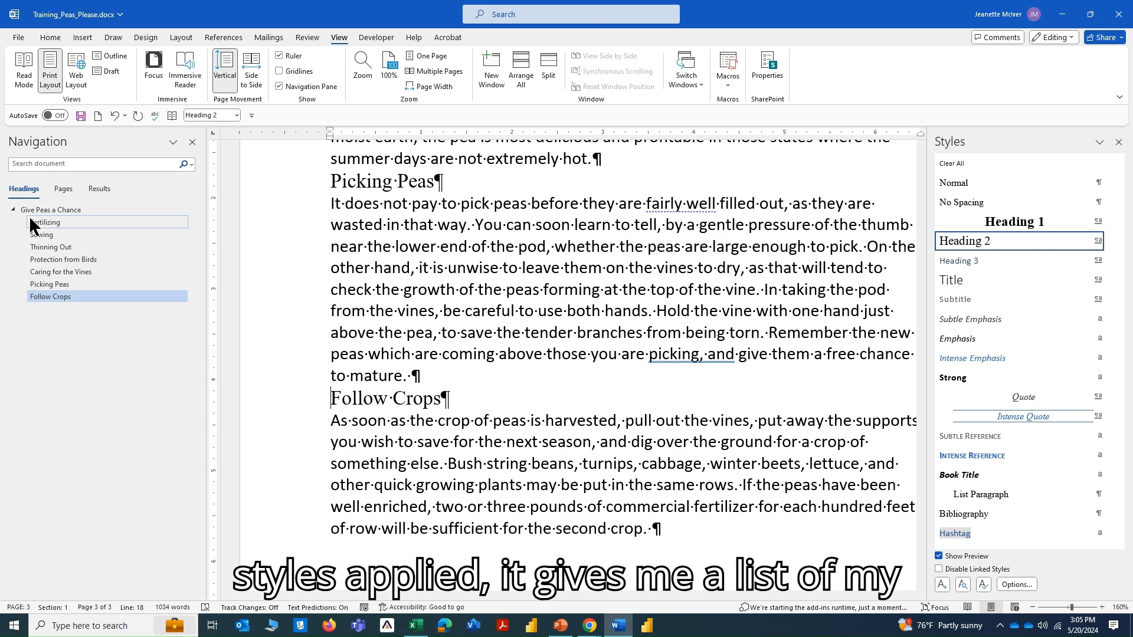
Jump through the document by its headings: Picking Peas, Protection from Birds, Sowing and Fertilizing.
{"action": "left_click", "coordinate": [41, 284]}
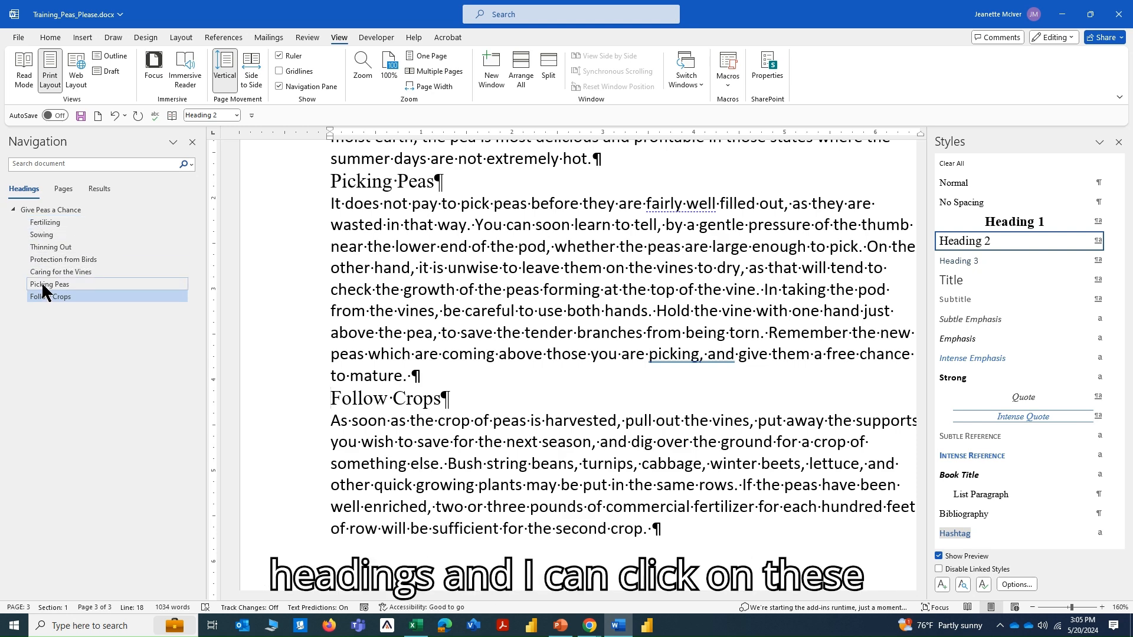
{"action": "left_click", "coordinate": [44, 260]}
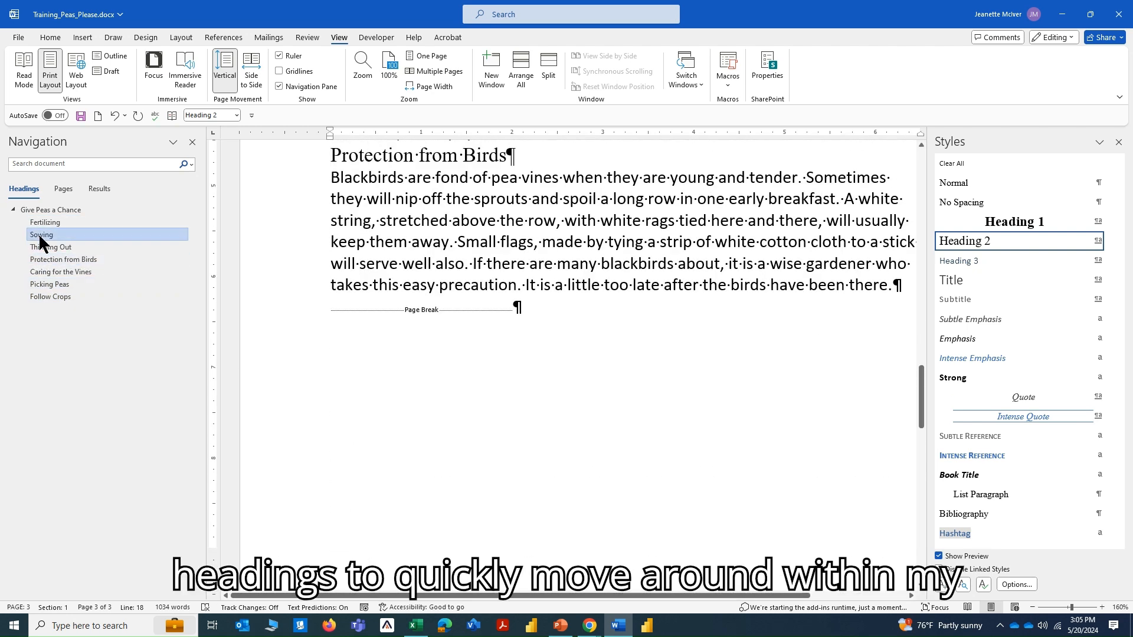
{"action": "left_click", "coordinate": [41, 234]}
{"action": "left_click", "coordinate": [43, 224]}
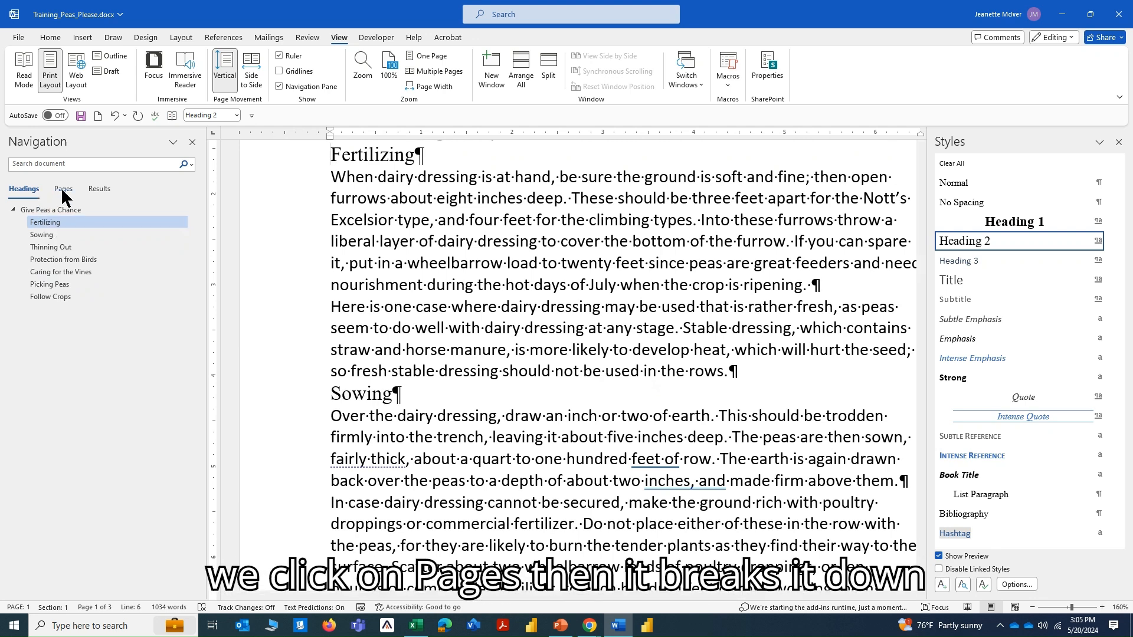
Browse pages 1, 2 and 3 by thumbnail, go back to page 1 and return to the headings list.
{"action": "left_click", "coordinate": [64, 190]}
{"action": "left_click", "coordinate": [53, 235]}
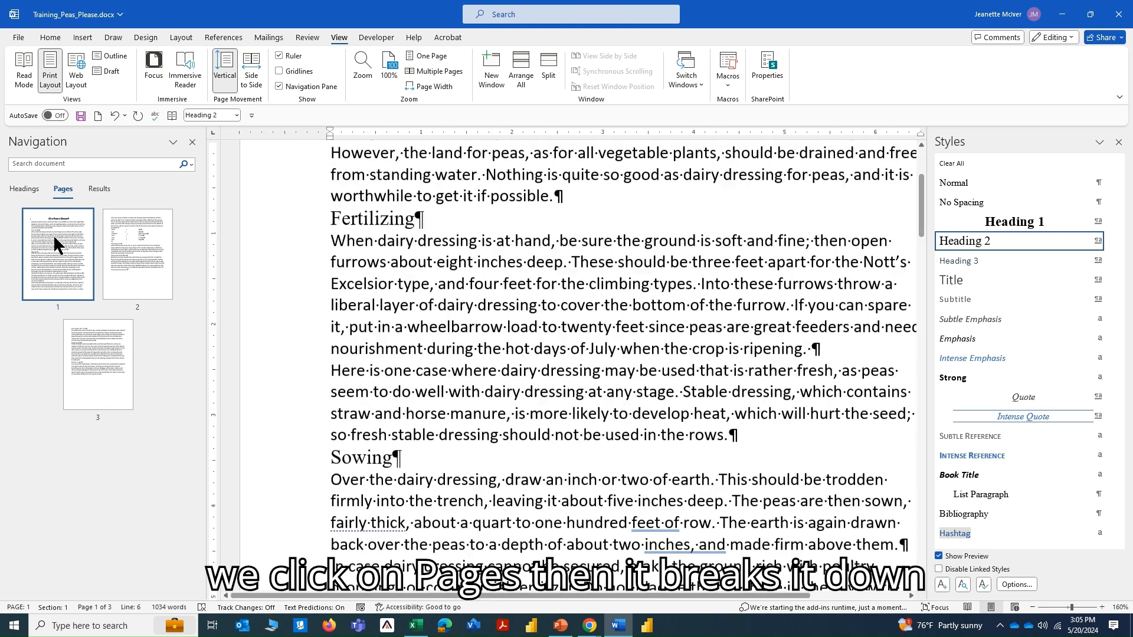
{"action": "left_click", "coordinate": [118, 238]}
{"action": "left_click", "coordinate": [98, 336]}
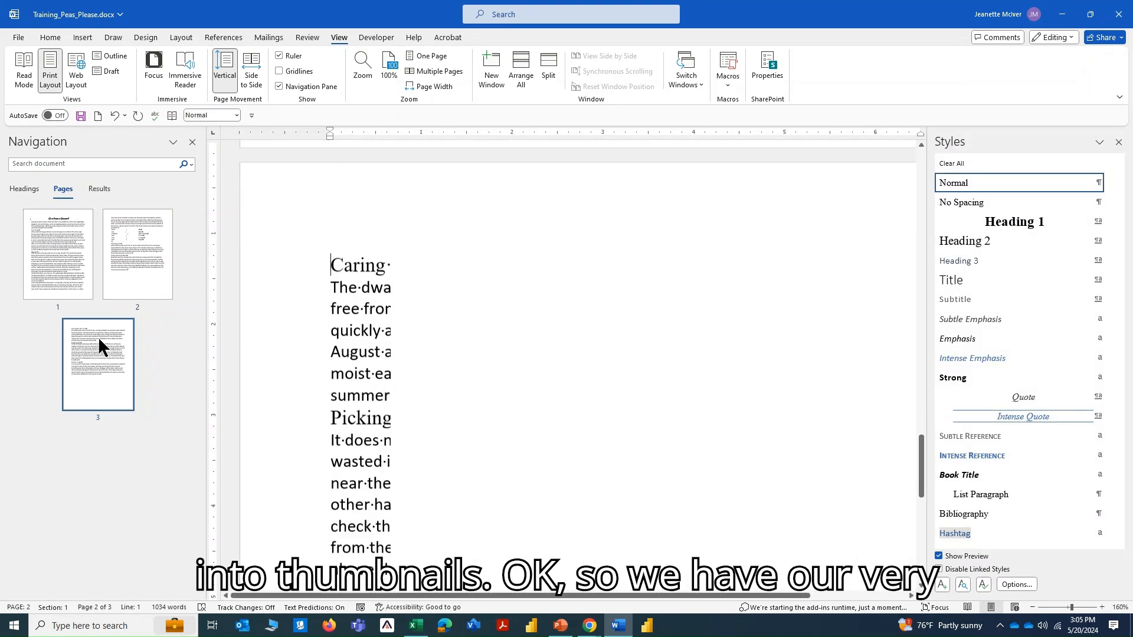
{"action": "left_click", "coordinate": [61, 266]}
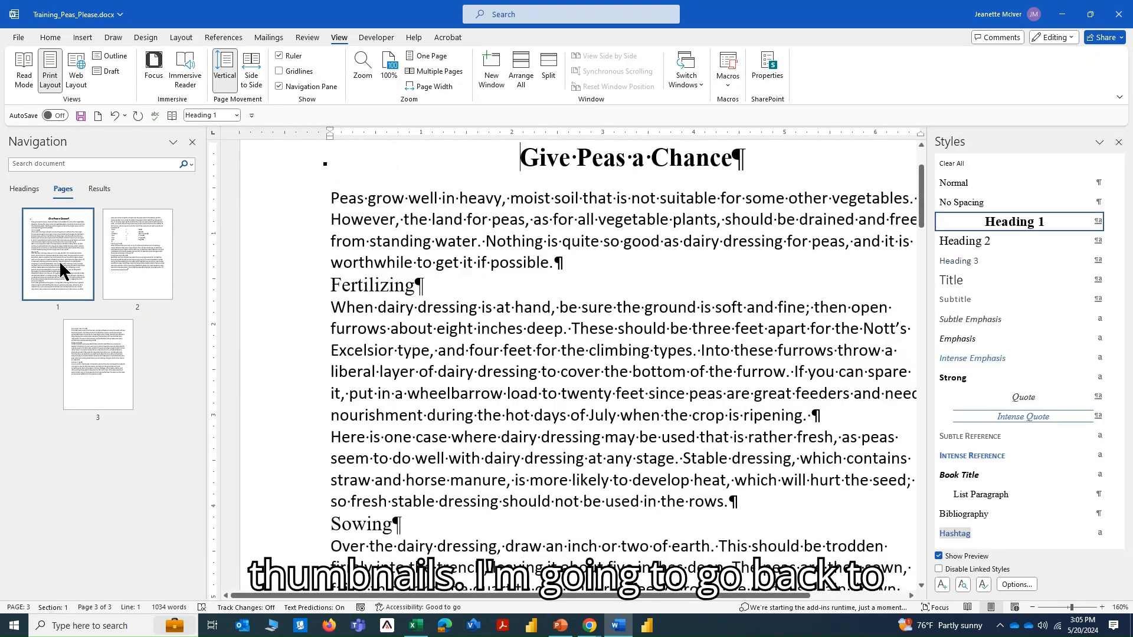
{"action": "left_click", "coordinate": [25, 192]}
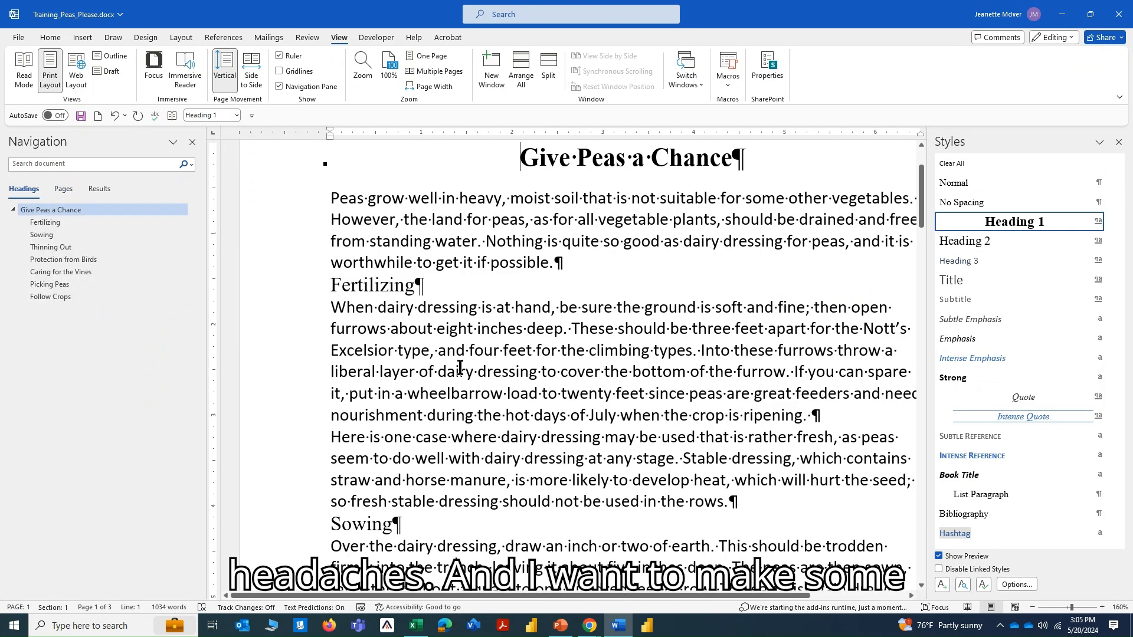
{"action": "scroll", "coordinate": [460, 367], "scroll_direction": "up", "scroll_amount": 2}
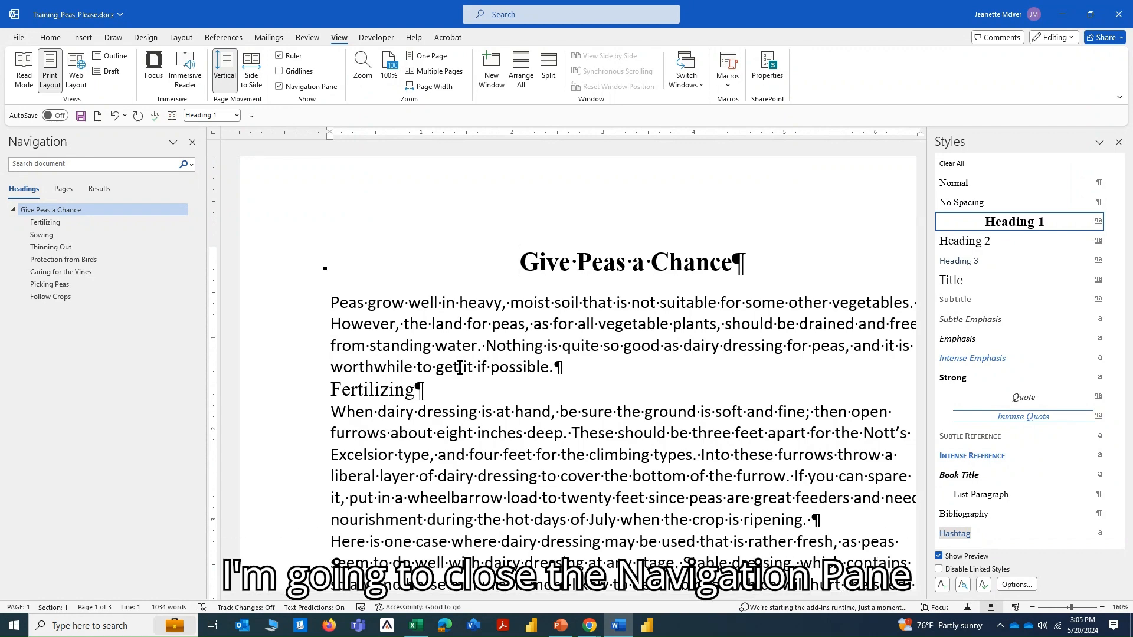
Close the Navigation Pane and modify the Heading 2 style to 14 pt bold.
{"action": "left_click", "coordinate": [194, 143]}
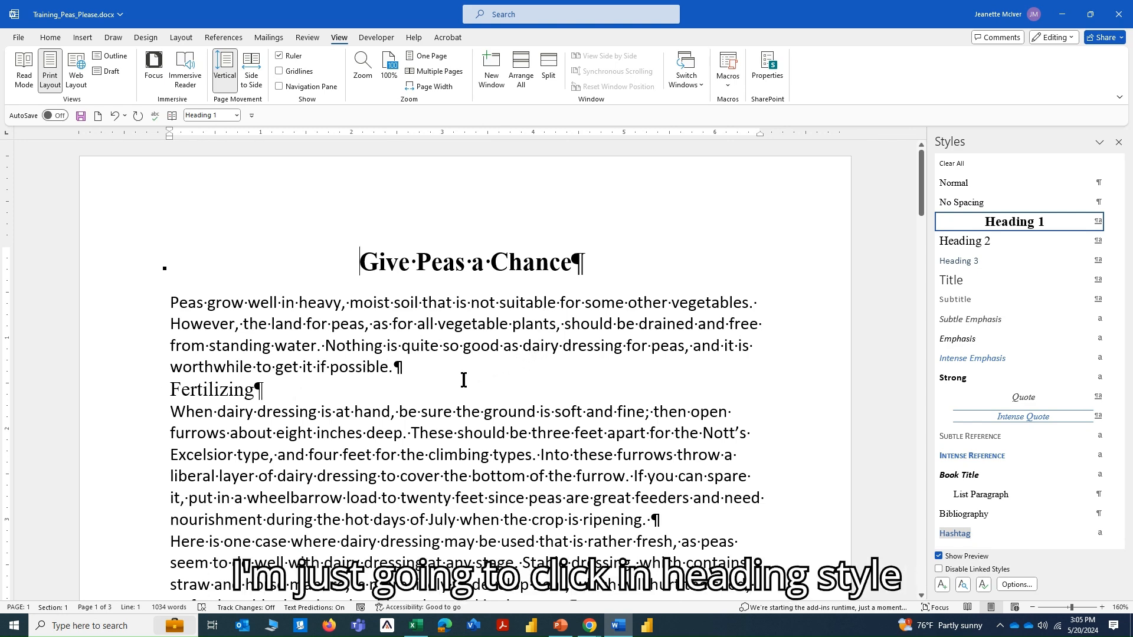
{"action": "left_click", "coordinate": [171, 393]}
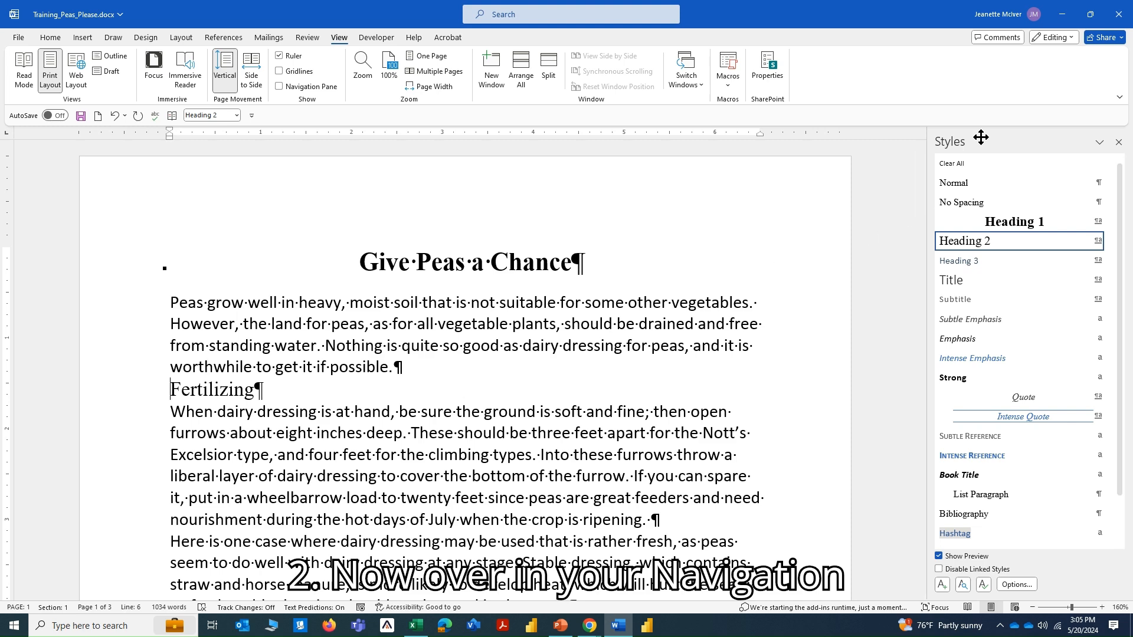
{"action": "mouse_move", "coordinate": [989, 333]}
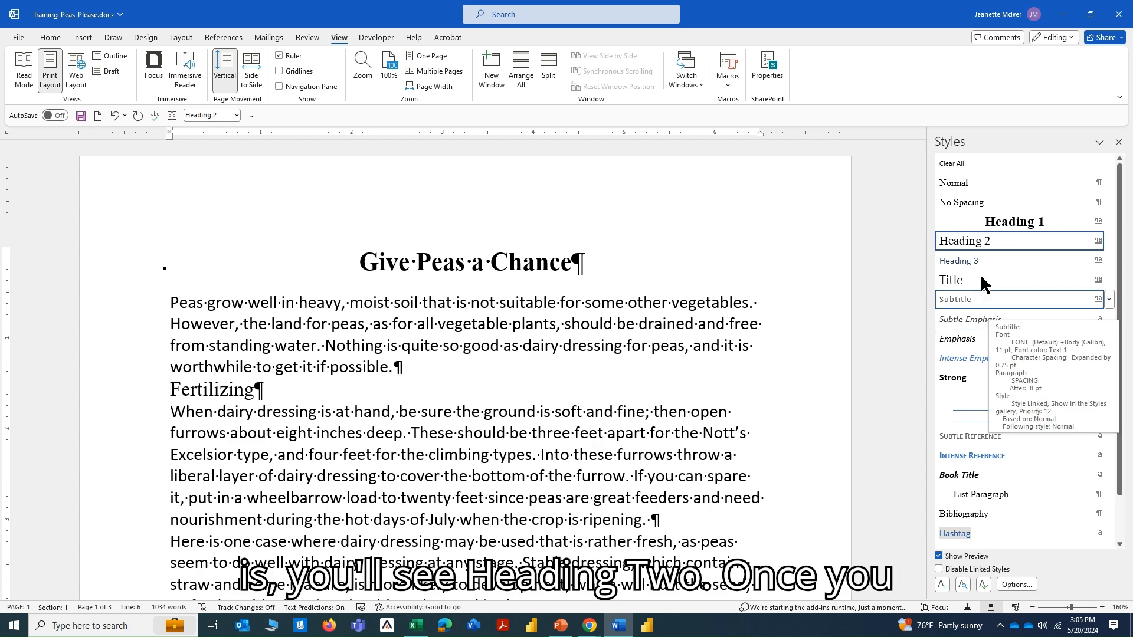
{"action": "mouse_move", "coordinate": [979, 244]}
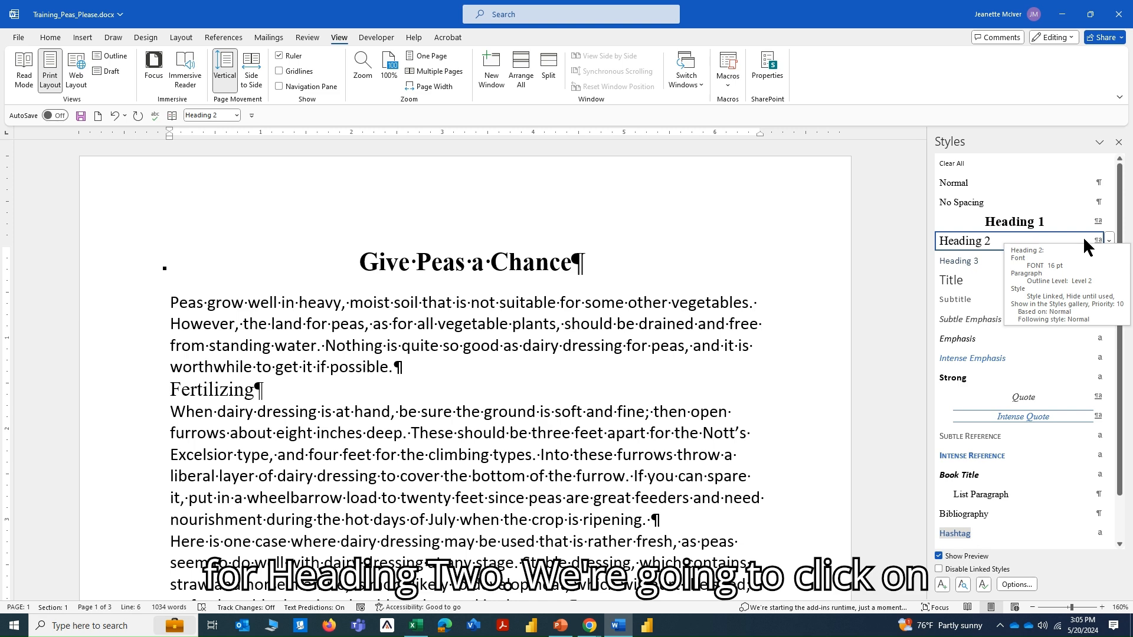
{"action": "left_click", "coordinate": [1108, 241]}
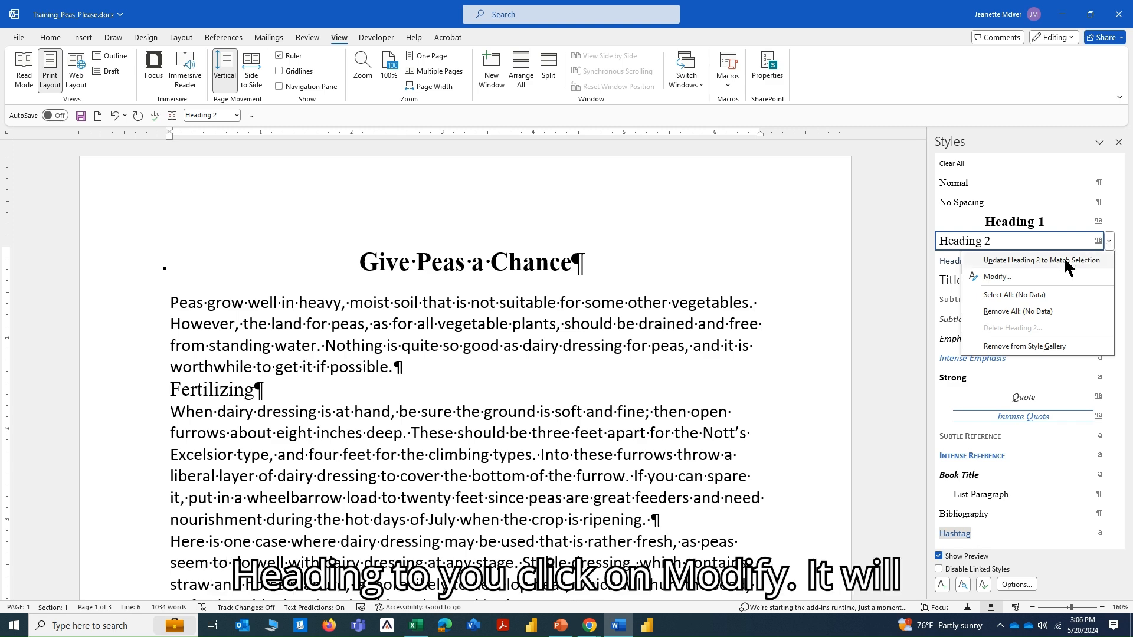
{"action": "left_click", "coordinate": [1006, 275]}
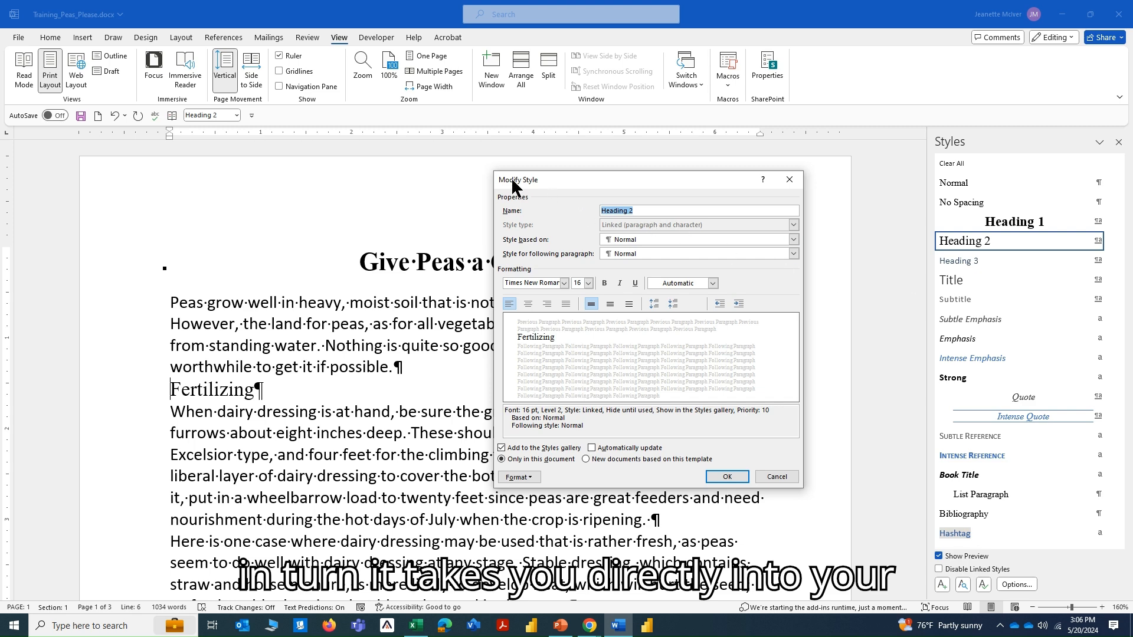
{"action": "left_click", "coordinate": [588, 283]}
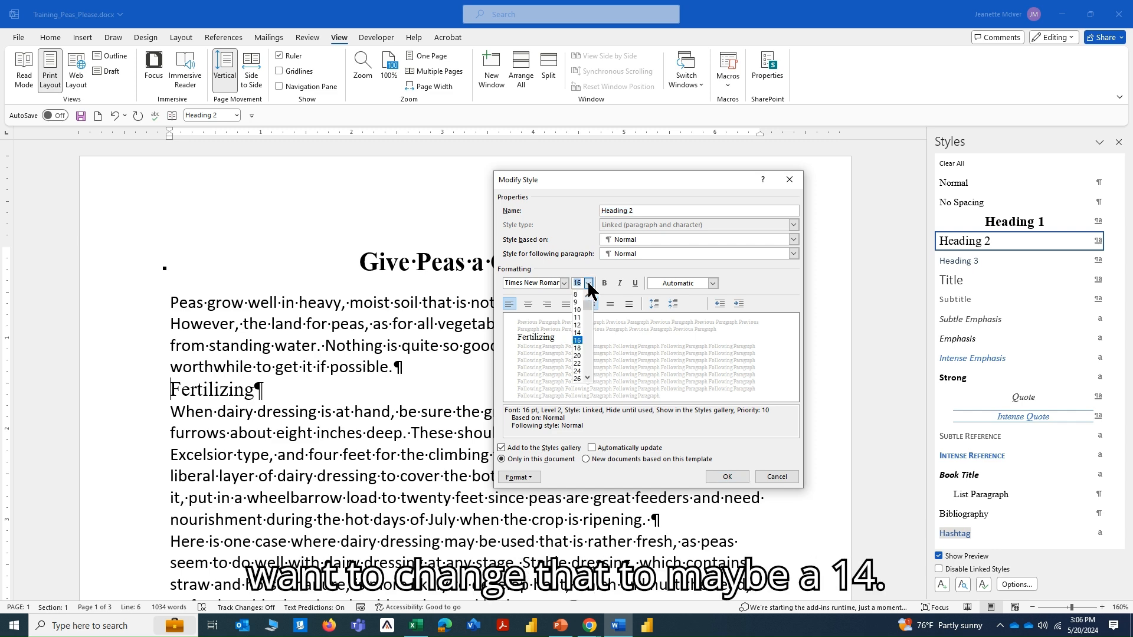
{"action": "left_click", "coordinate": [577, 334]}
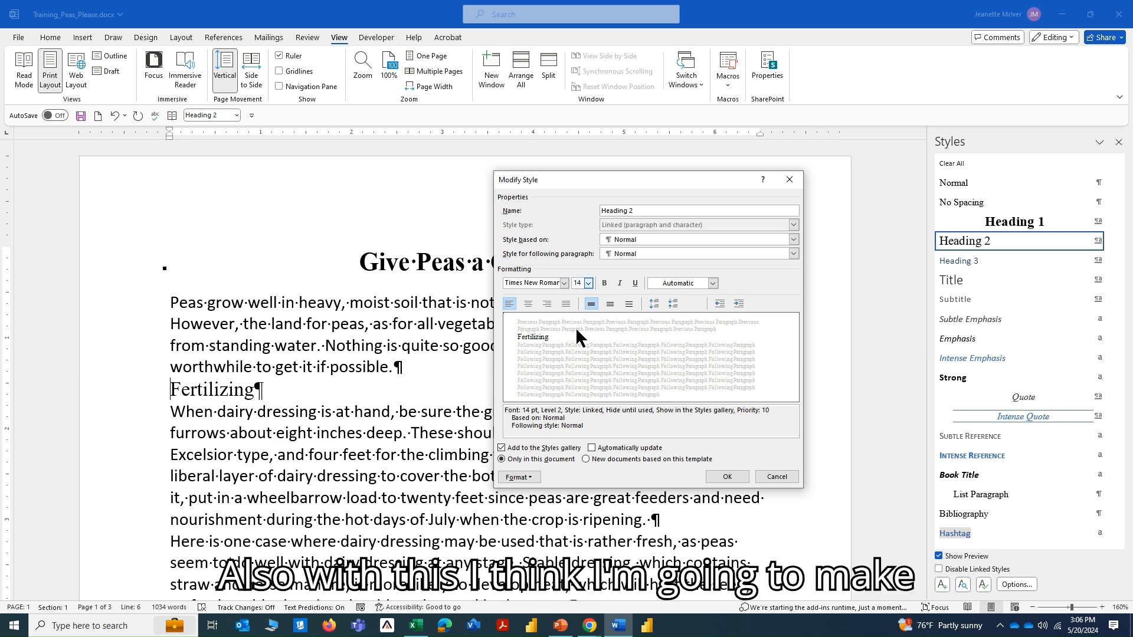
{"action": "left_click", "coordinate": [603, 283]}
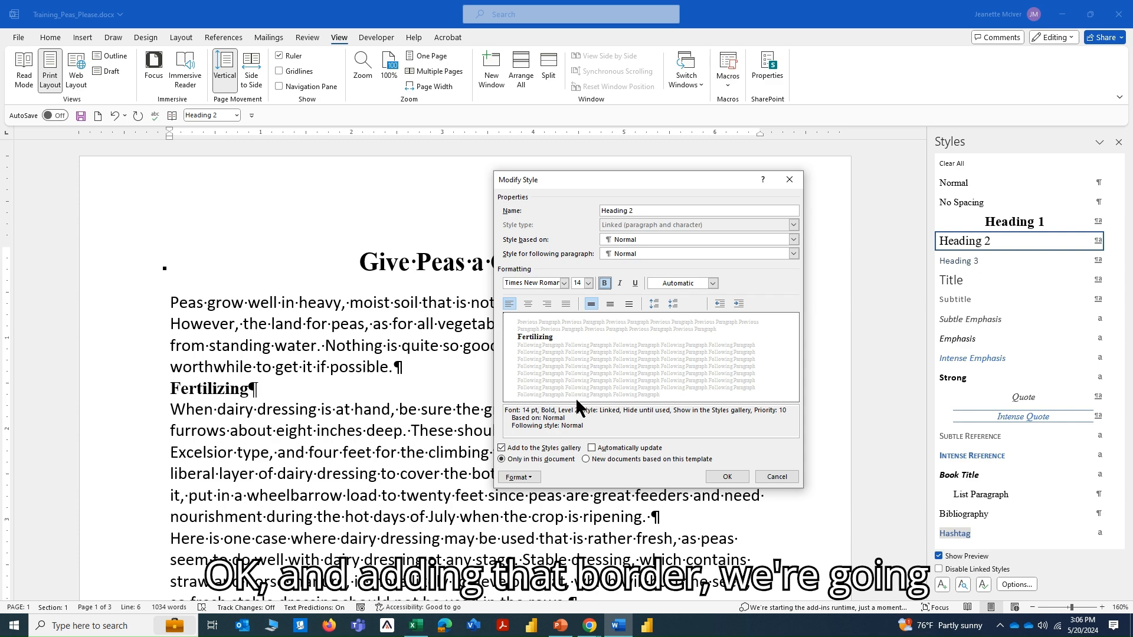
Add a solid 1½ pt bottom border to the Heading 2 style and apply the style changes.
{"action": "left_click", "coordinate": [531, 476]}
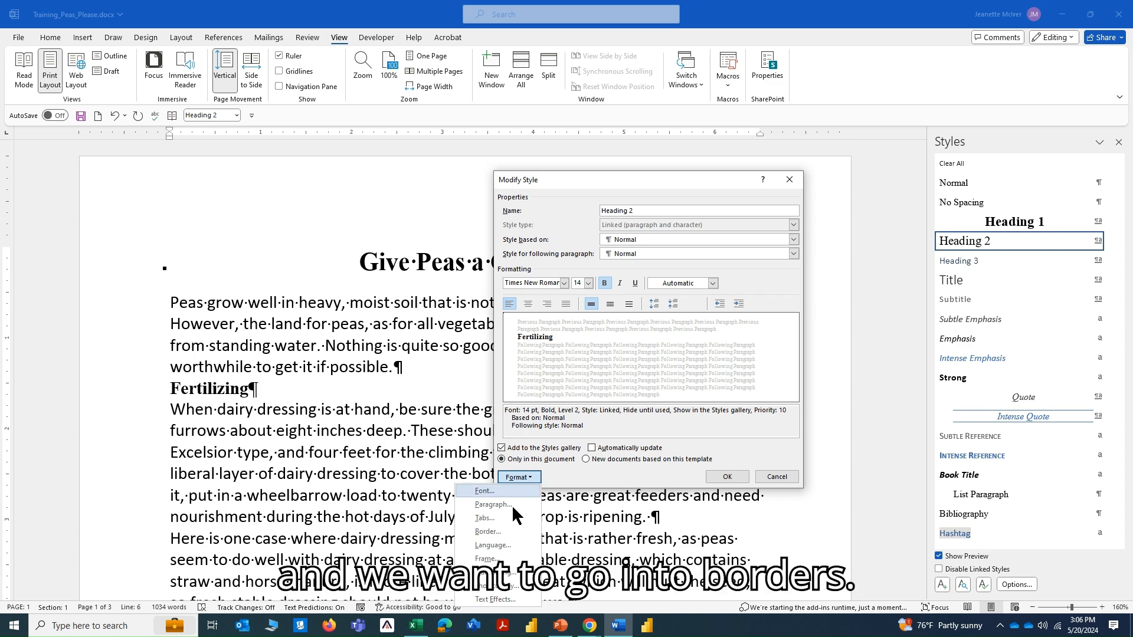
{"action": "left_click", "coordinate": [493, 531]}
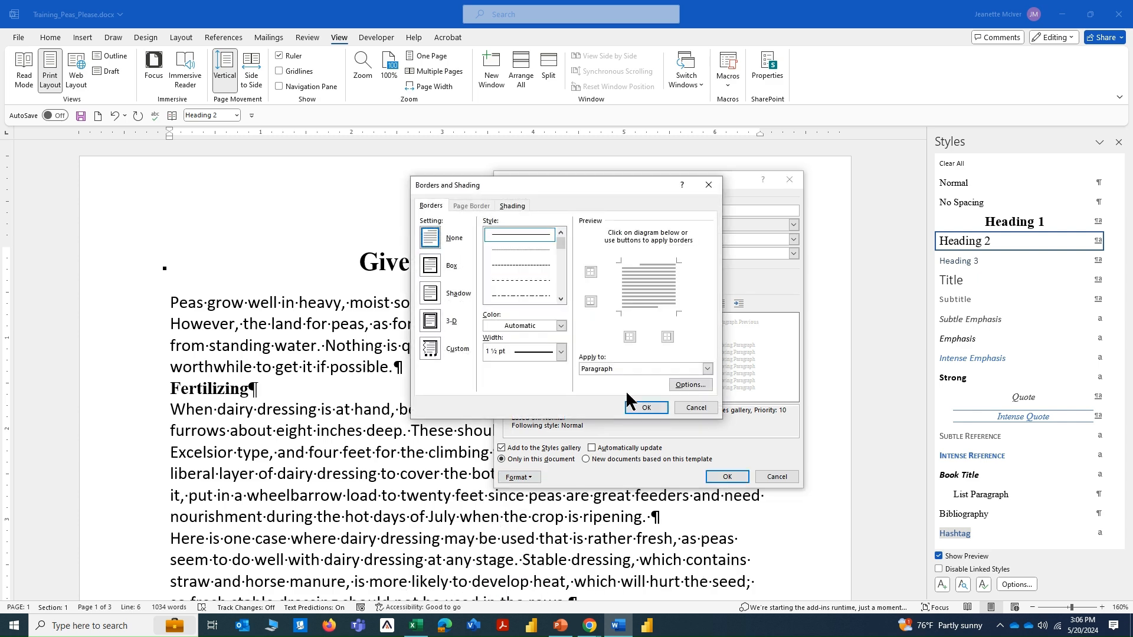
{"action": "left_click", "coordinate": [519, 239]}
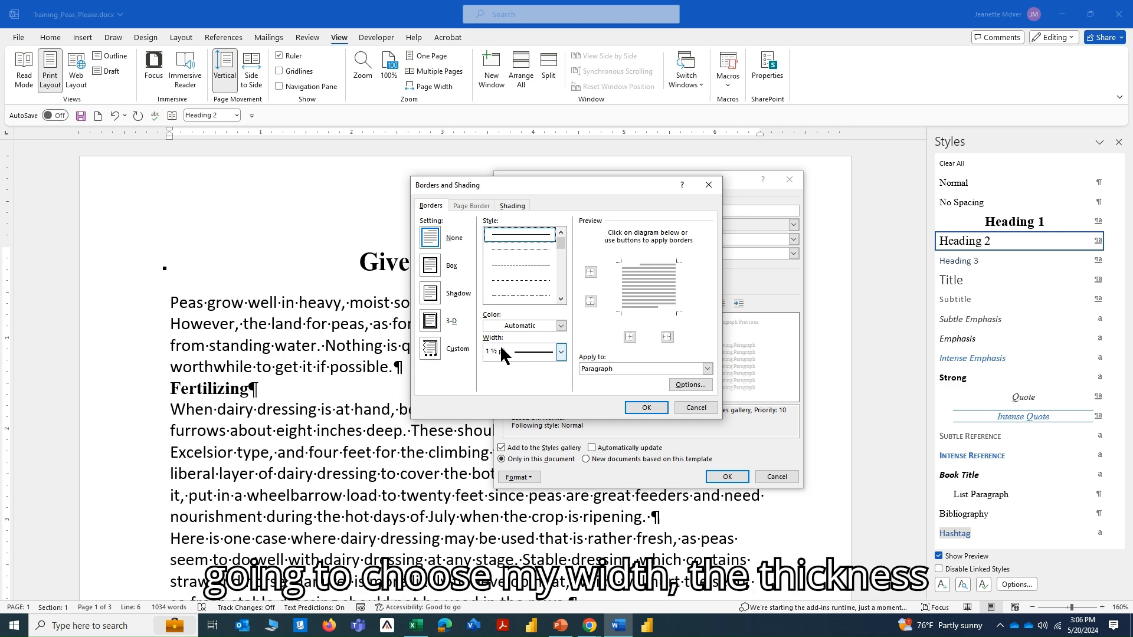
{"action": "left_click", "coordinate": [530, 357]}
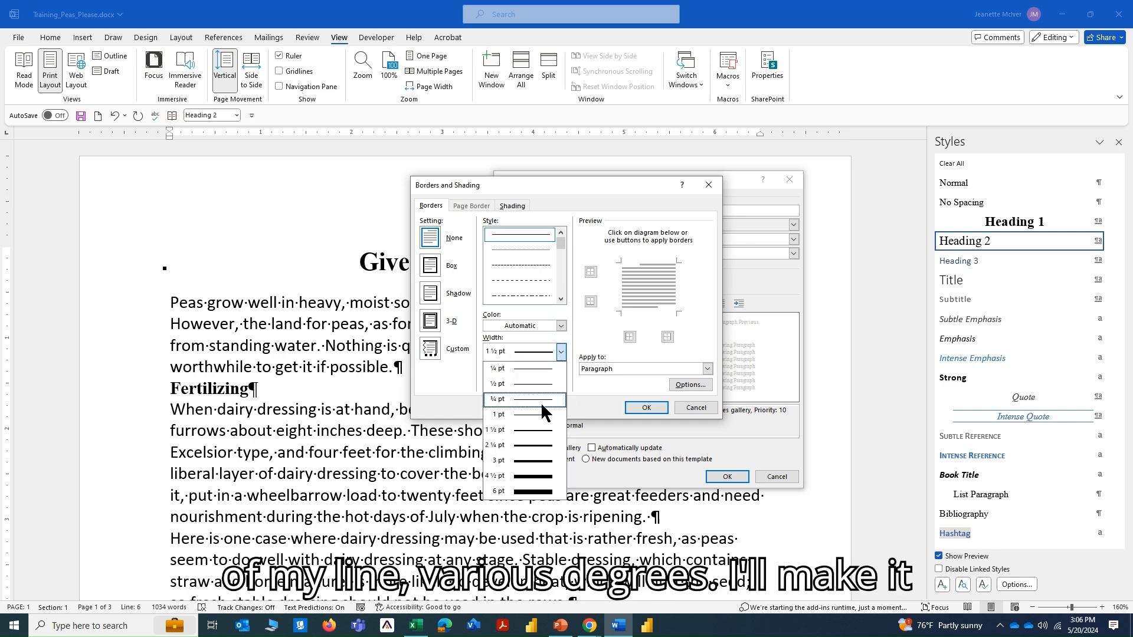
{"action": "left_click", "coordinate": [544, 432]}
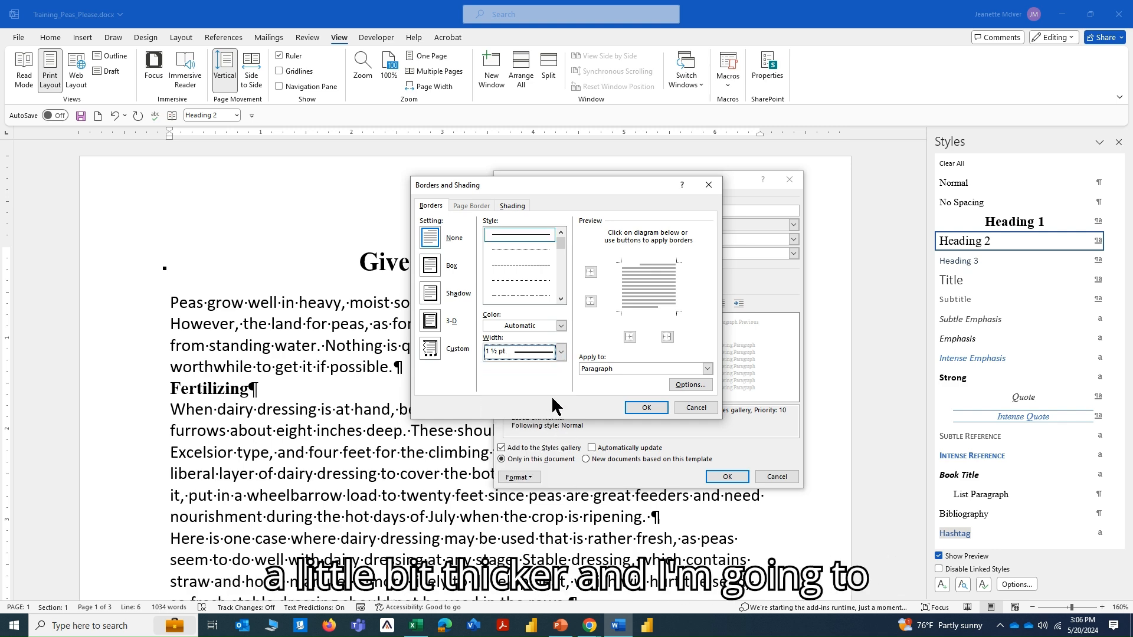
{"action": "left_click", "coordinate": [643, 306]}
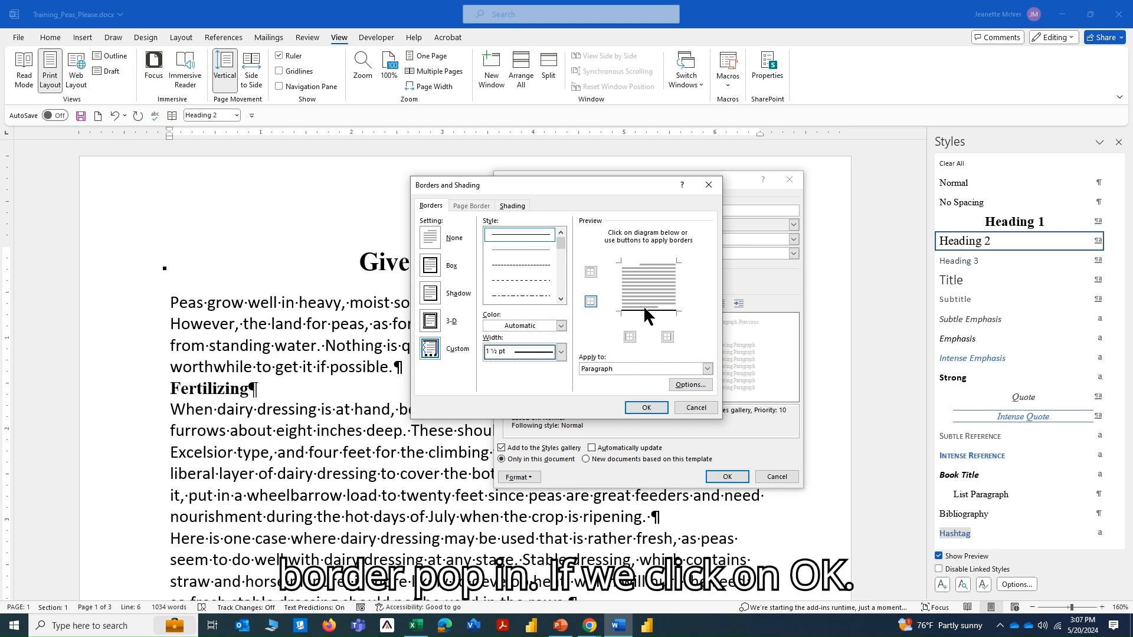
{"action": "left_click", "coordinate": [647, 409]}
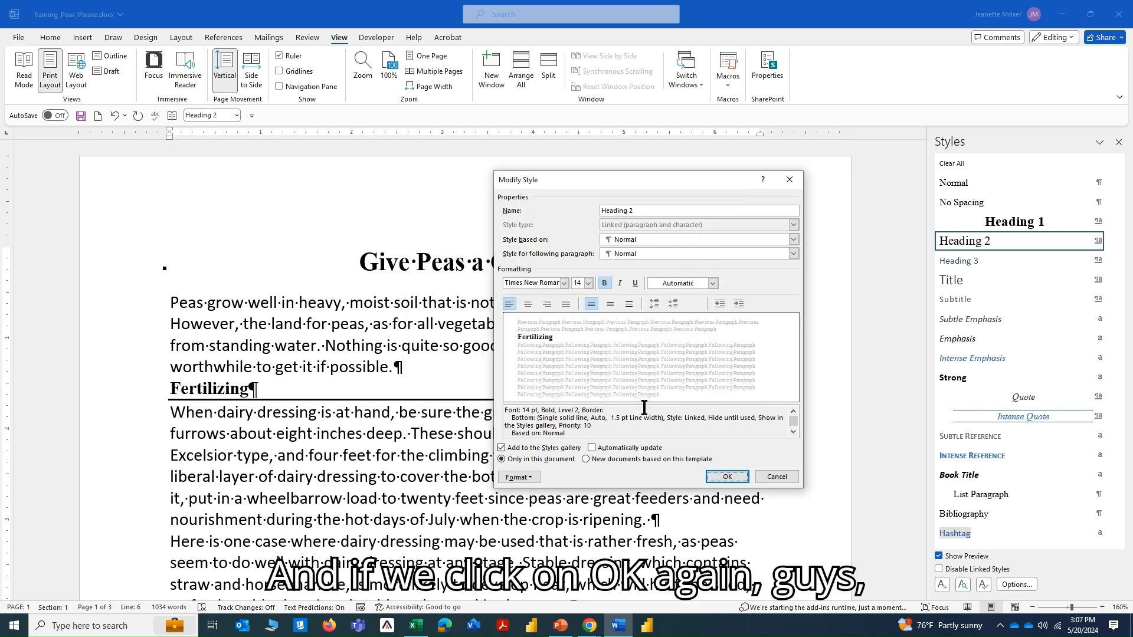
{"action": "left_click", "coordinate": [726, 476]}
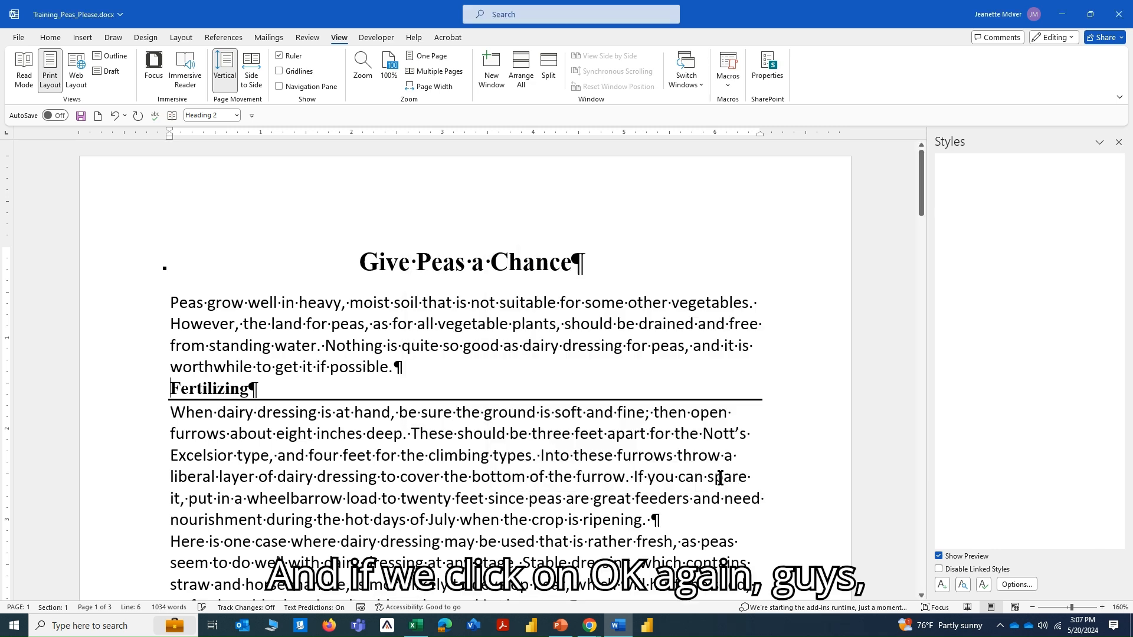
Look through the subheadings on pages 1 and 2 to check the Heading 2 bold formatting and border, and return to the document's start.
{"action": "scroll", "coordinate": [411, 395], "scroll_direction": "down", "scroll_amount": 2}
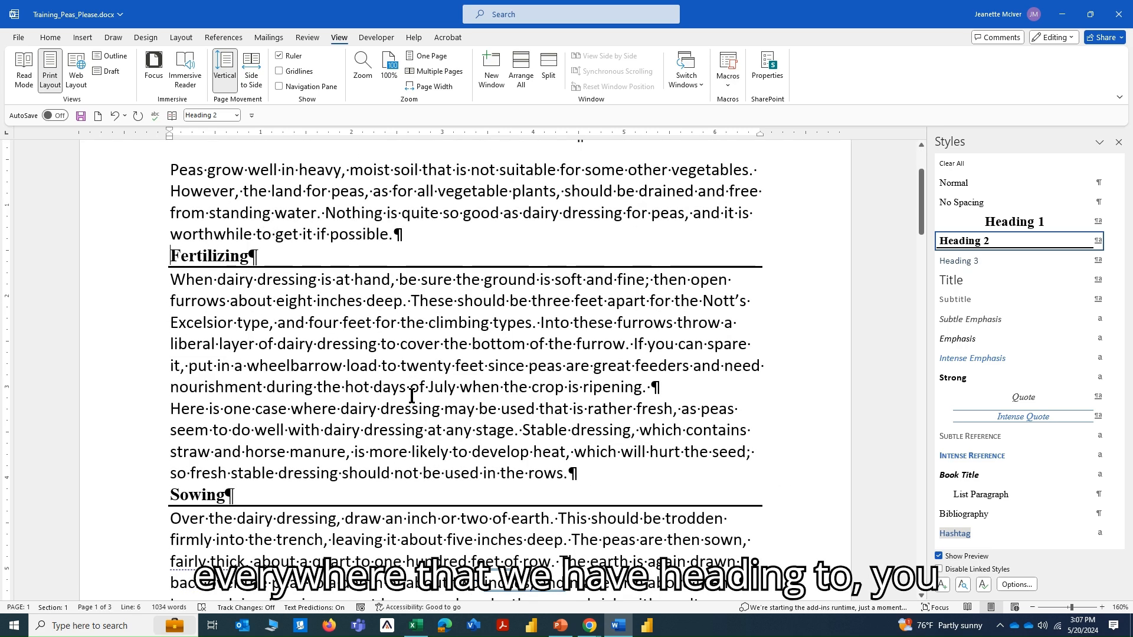
{"action": "scroll", "coordinate": [411, 396], "scroll_direction": "down", "scroll_amount": 2}
{"action": "scroll", "coordinate": [411, 395], "scroll_direction": "down", "scroll_amount": 2}
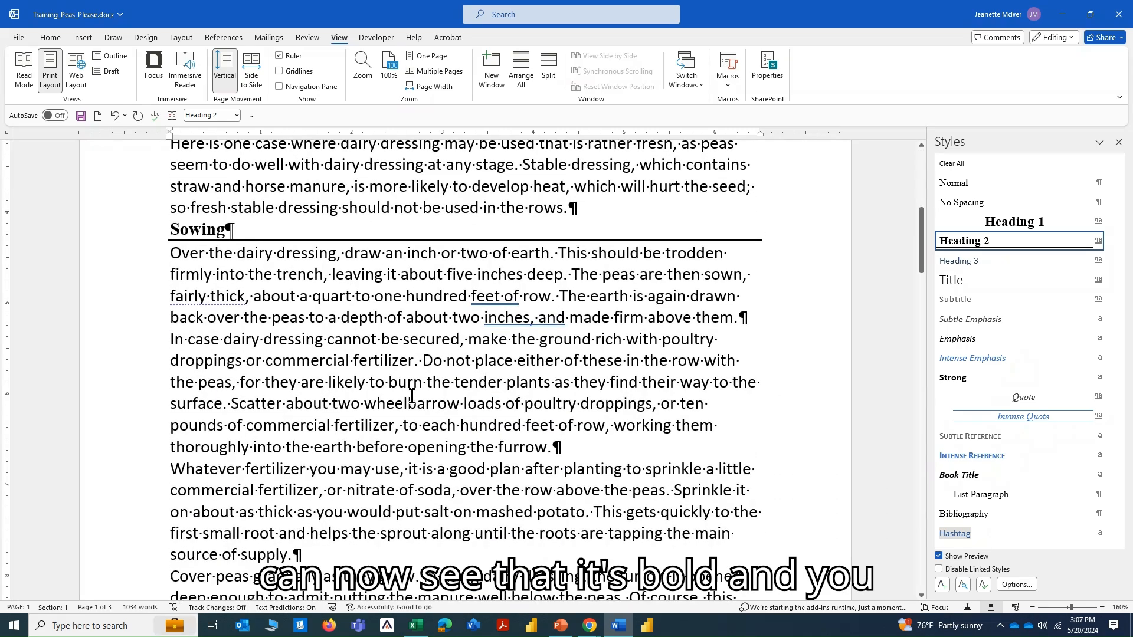
{"action": "scroll", "coordinate": [411, 395], "scroll_direction": "down", "scroll_amount": 2}
{"action": "scroll", "coordinate": [412, 395], "scroll_direction": "down", "scroll_amount": 2}
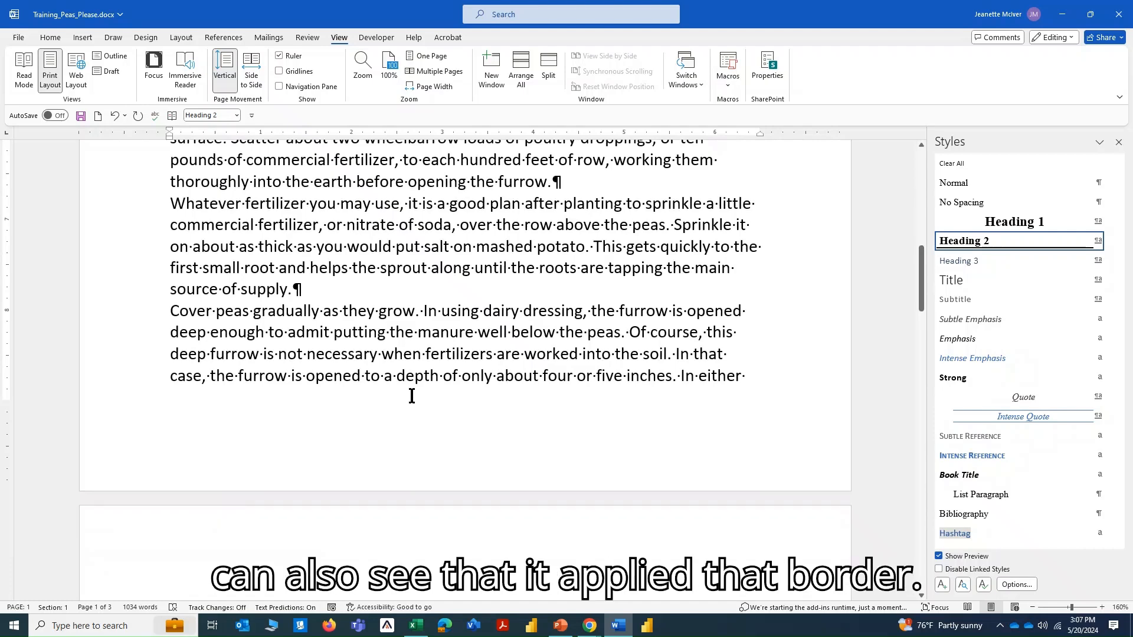
{"action": "scroll", "coordinate": [411, 396], "scroll_direction": "down", "scroll_amount": 4}
{"action": "scroll", "coordinate": [411, 395], "scroll_direction": "down", "scroll_amount": 4}
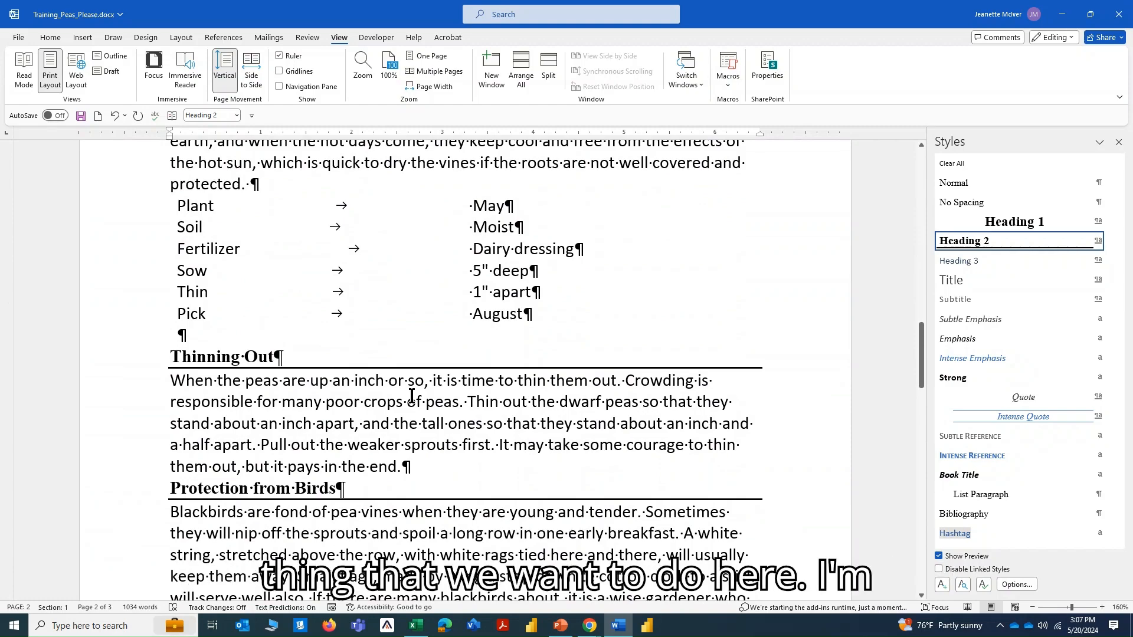
{"action": "scroll", "coordinate": [411, 396], "scroll_direction": "up", "scroll_amount": 15}
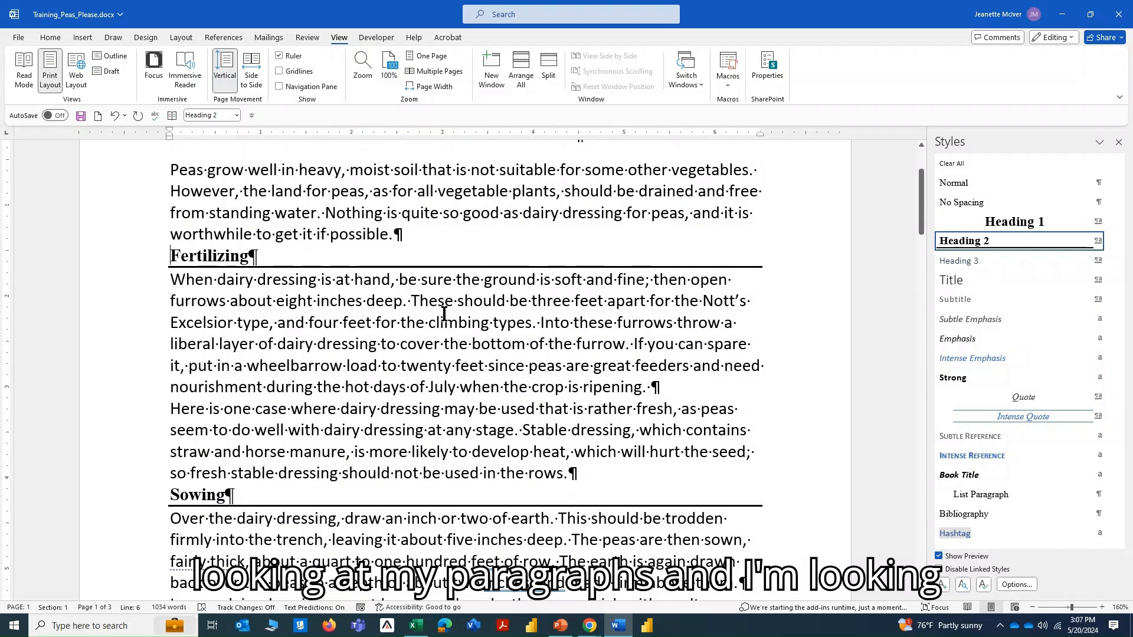
{"action": "scroll", "coordinate": [444, 314], "scroll_direction": "up", "scroll_amount": 3}
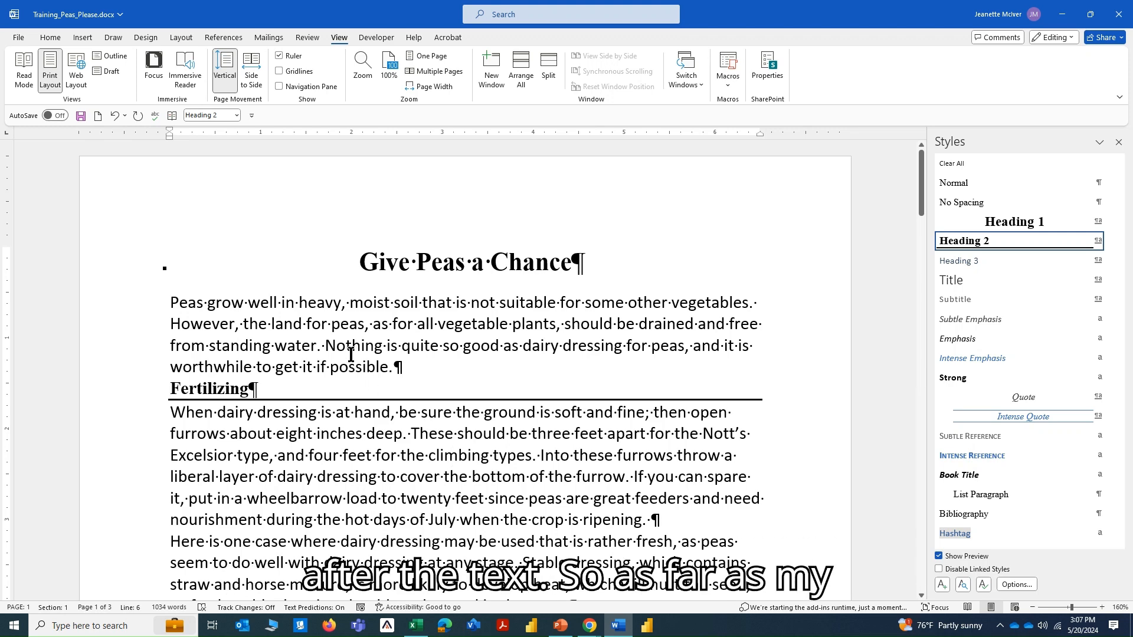
Modify the Normal style's paragraph spacing to 3 pt before and 3 pt after.
{"action": "left_click", "coordinate": [352, 305]}
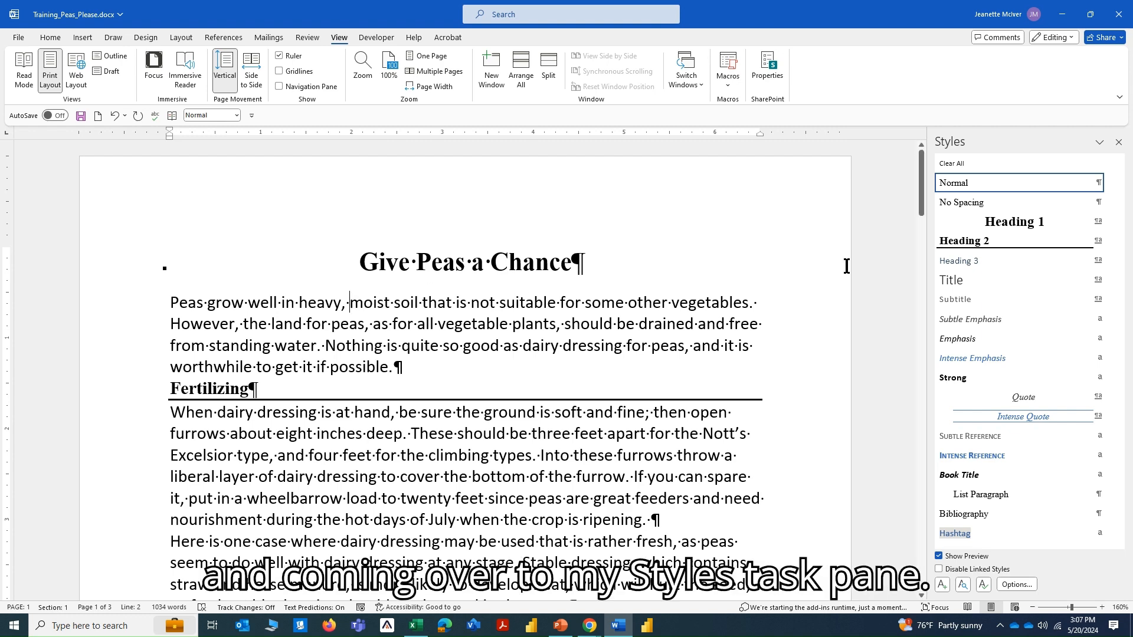
{"action": "mouse_move", "coordinate": [956, 183]}
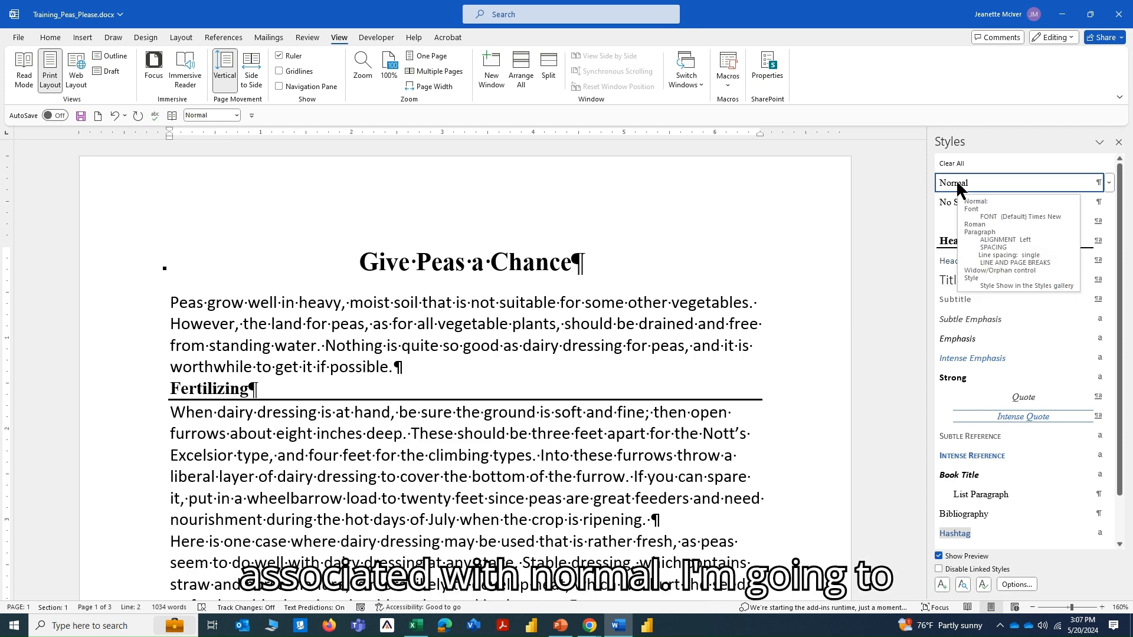
{"action": "left_click", "coordinate": [1110, 184]}
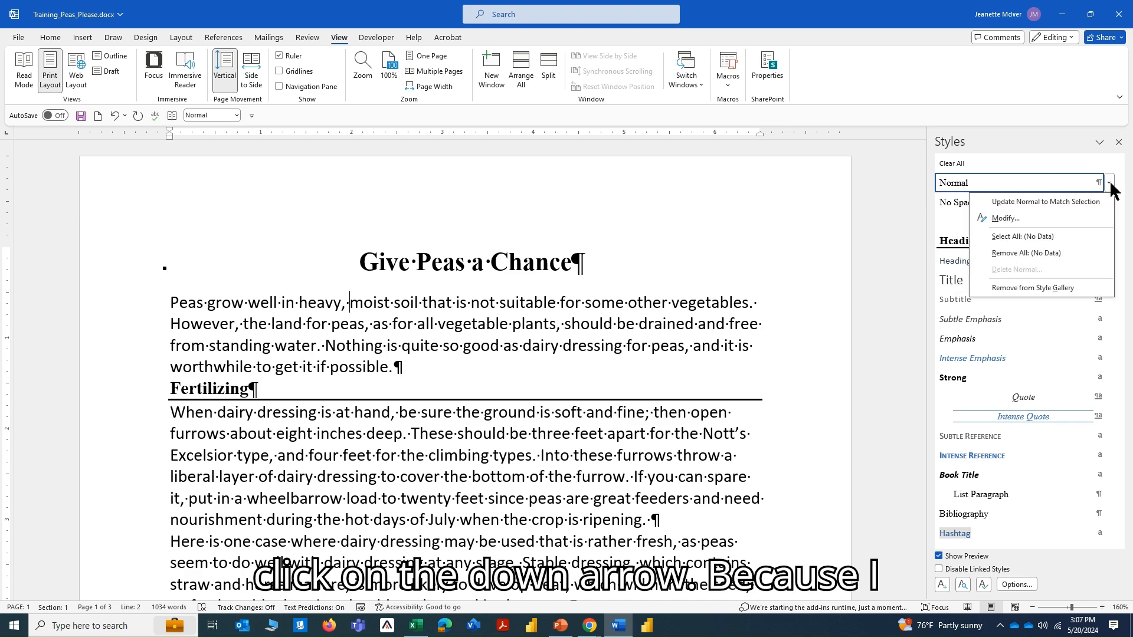
{"action": "left_click", "coordinate": [1005, 219]}
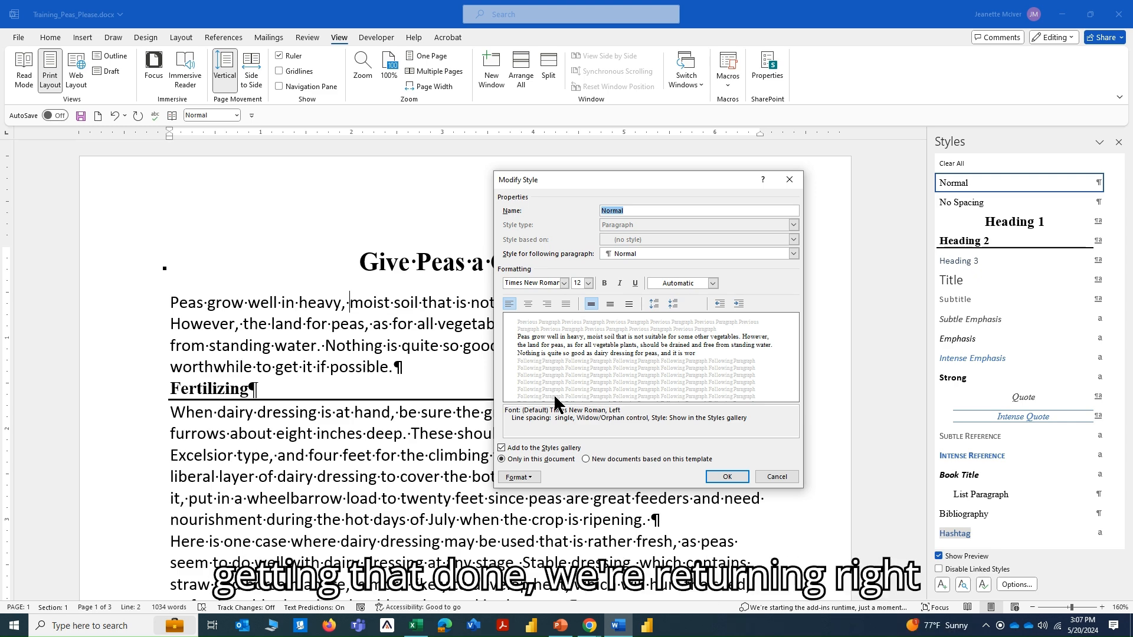
{"action": "left_click", "coordinate": [527, 477]}
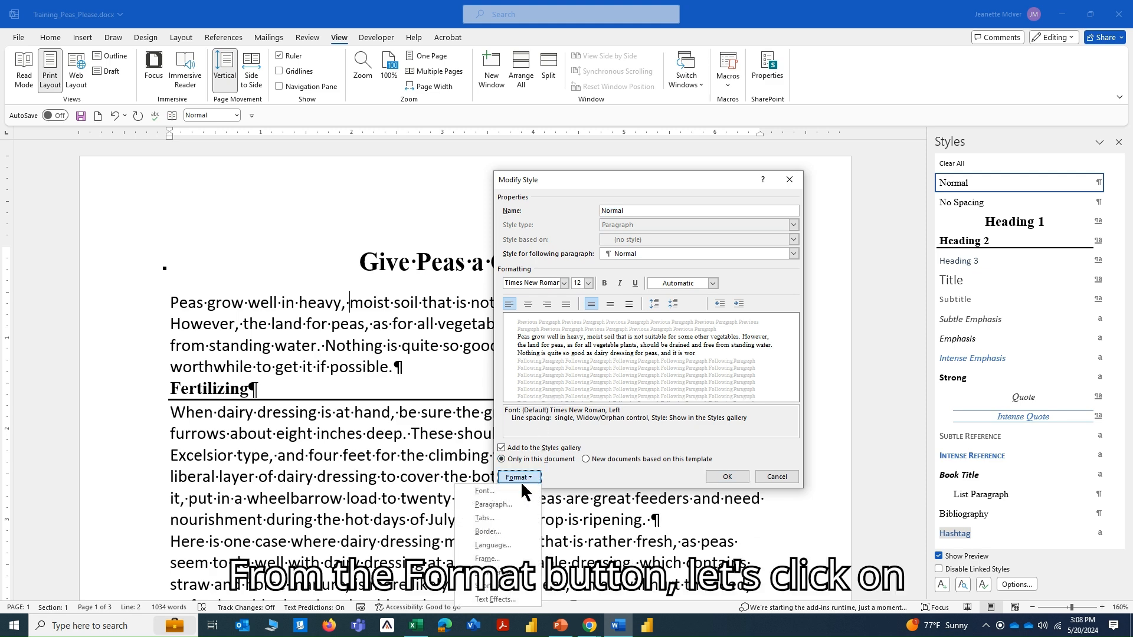
{"action": "left_click", "coordinate": [498, 505]}
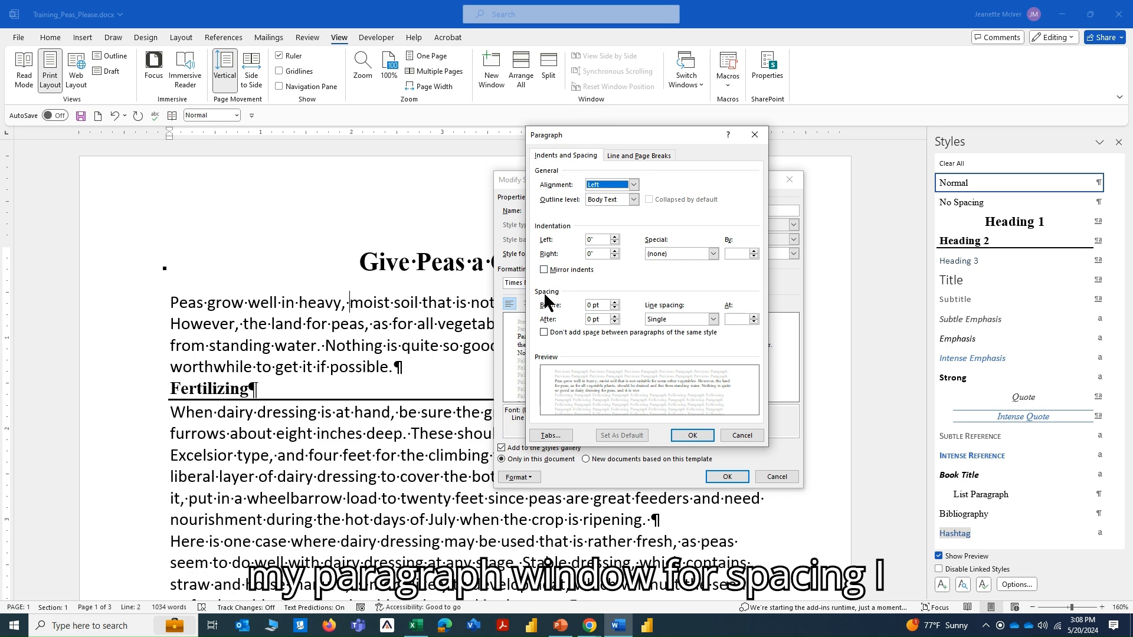
{"action": "left_click_drag", "start_coordinate": [603, 305], "coordinate": [586, 304]}
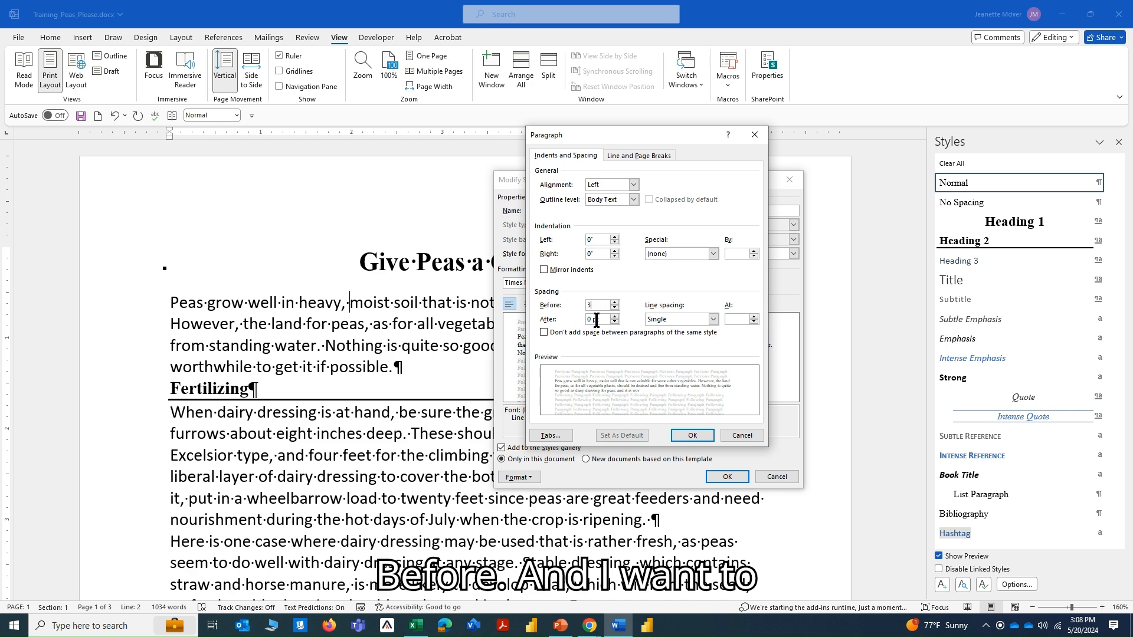
{"action": "type", "text": "3"}
{"action": "left_click_drag", "start_coordinate": [601, 320], "coordinate": [579, 322]}
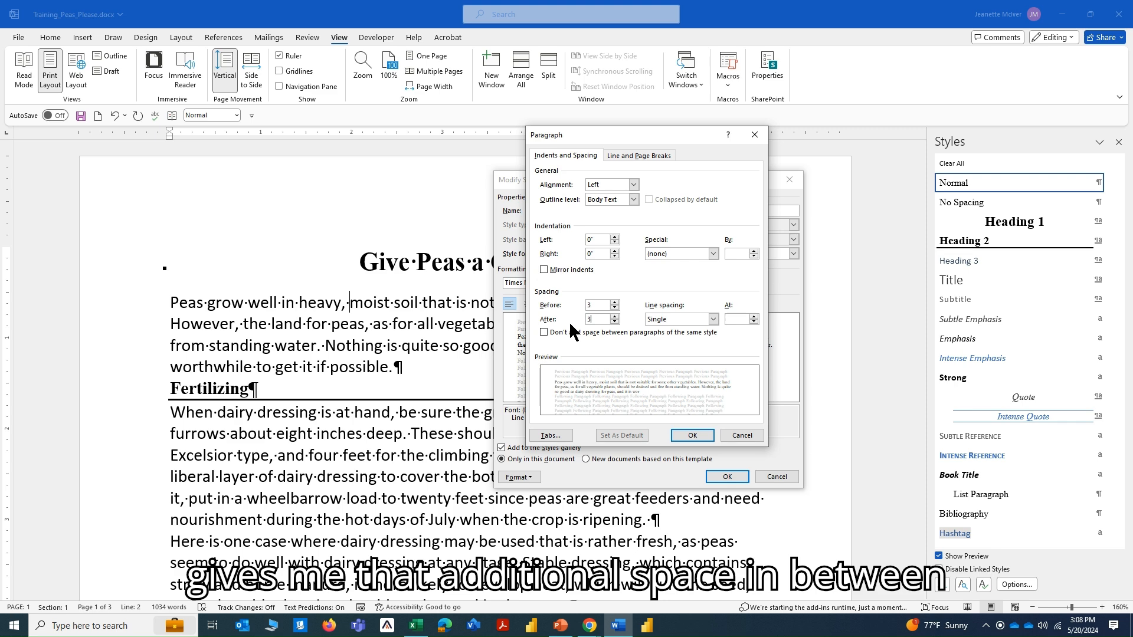
{"action": "left_click", "coordinate": [690, 437]}
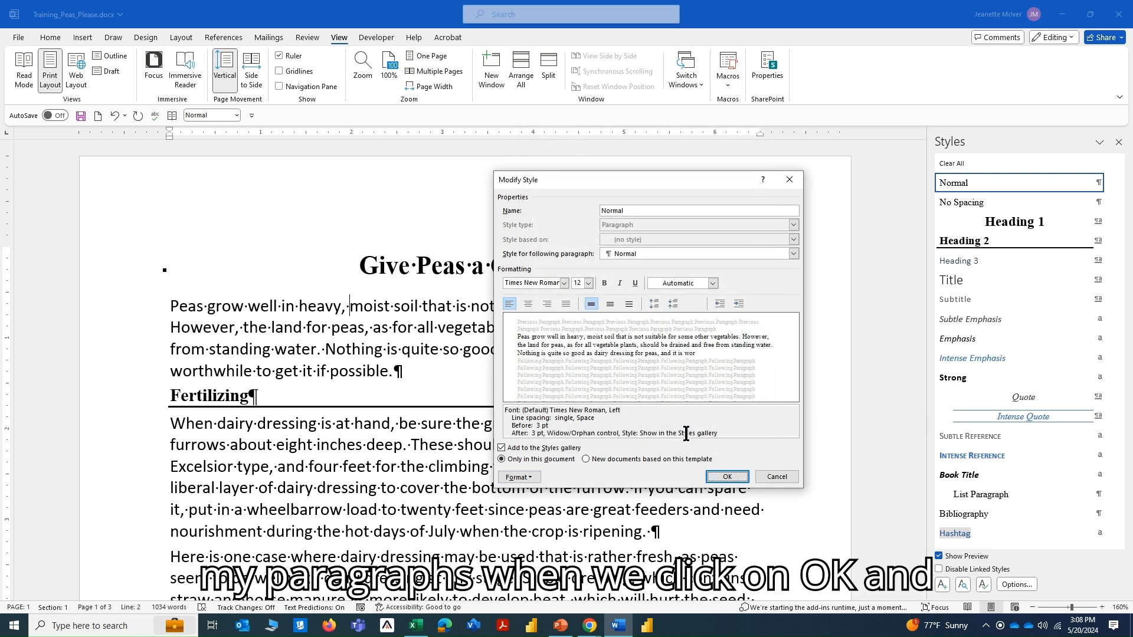
{"action": "left_click", "coordinate": [726, 477]}
Search the stock images for "pea" and insert the close-up of an open pea pod before the paragraph beginning "Cover peas gradually".
{"action": "scroll", "coordinate": [570, 452], "scroll_direction": "down", "scroll_amount": 3}
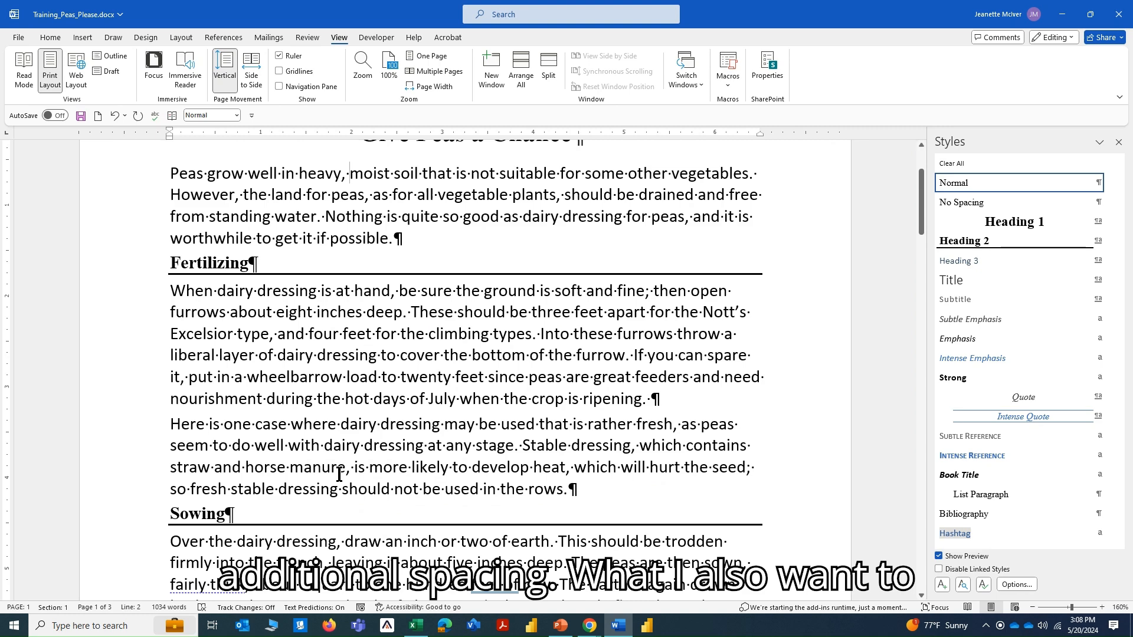
{"action": "scroll", "coordinate": [339, 475], "scroll_direction": "down", "scroll_amount": 6}
{"action": "scroll", "coordinate": [339, 475], "scroll_direction": "down", "scroll_amount": 9}
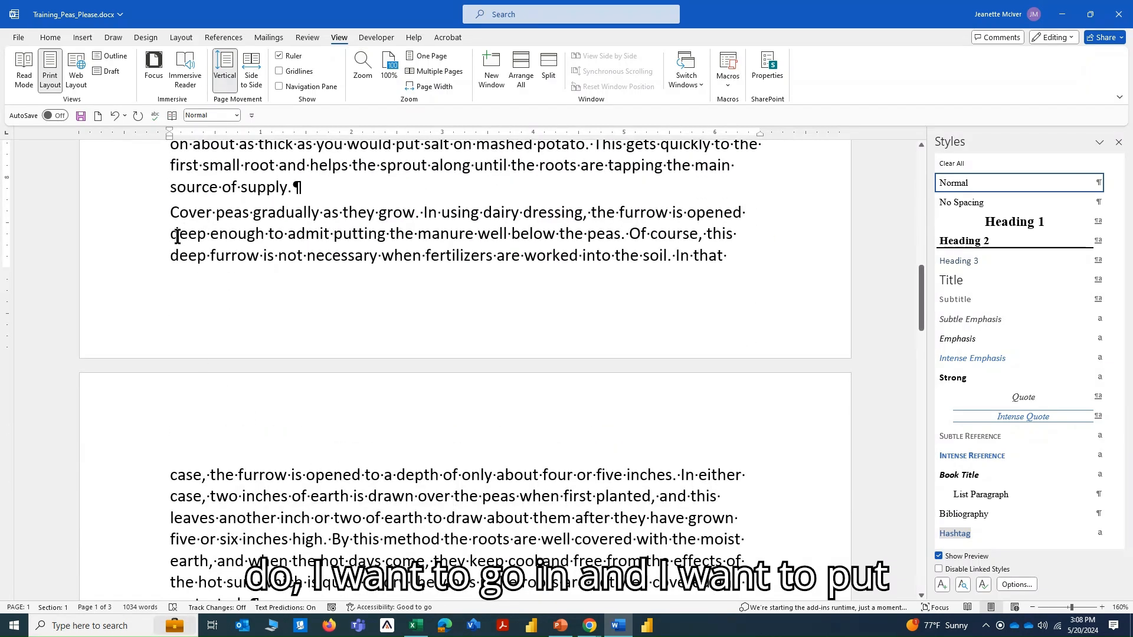
{"action": "left_click", "coordinate": [170, 211]}
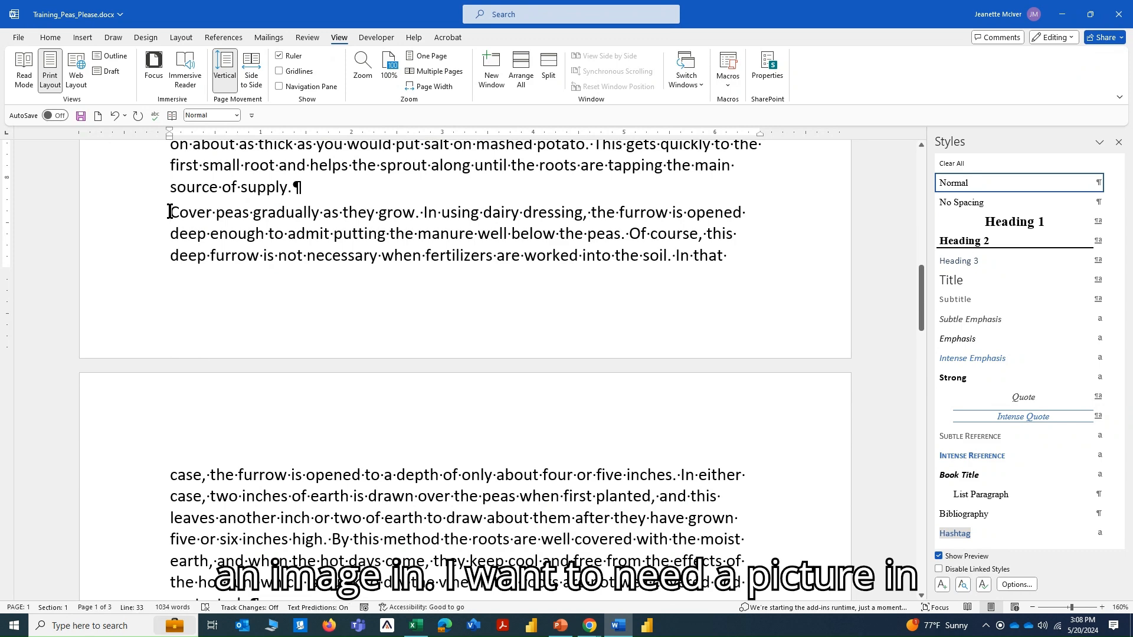
{"action": "left_click", "coordinate": [83, 37]}
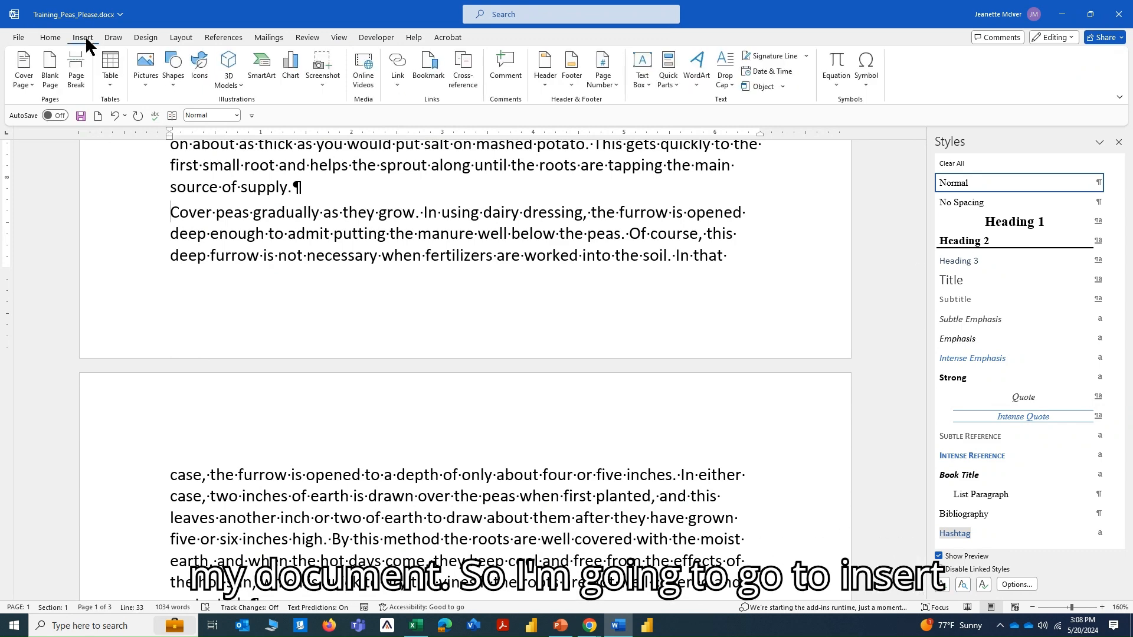
{"action": "left_click", "coordinate": [142, 80]}
{"action": "left_click", "coordinate": [166, 153]}
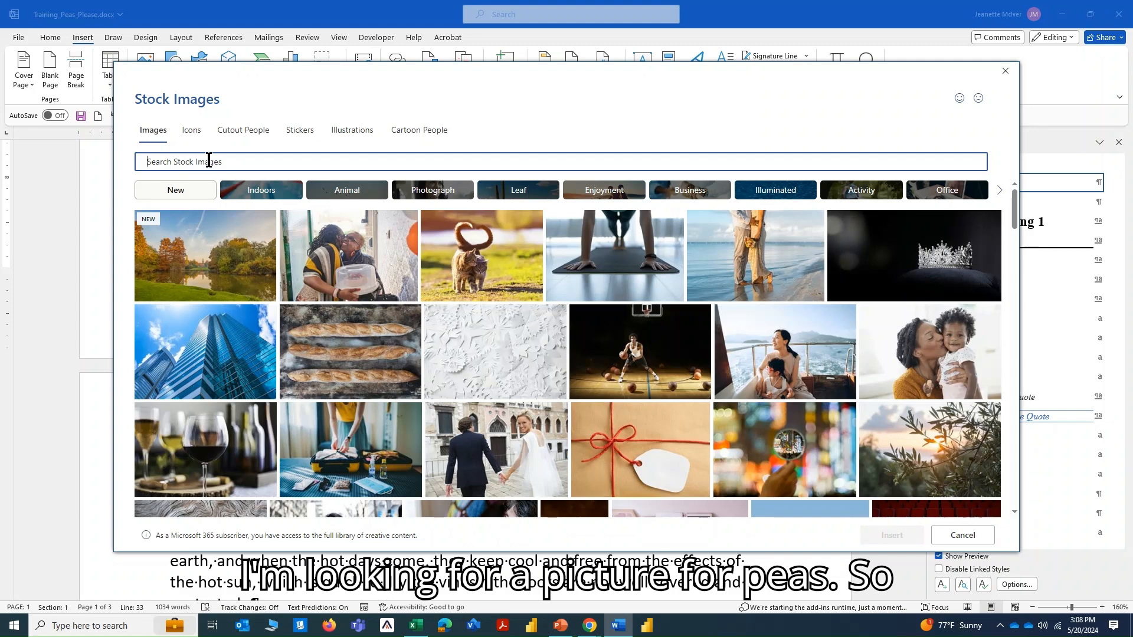
{"action": "type", "text": "pea"}
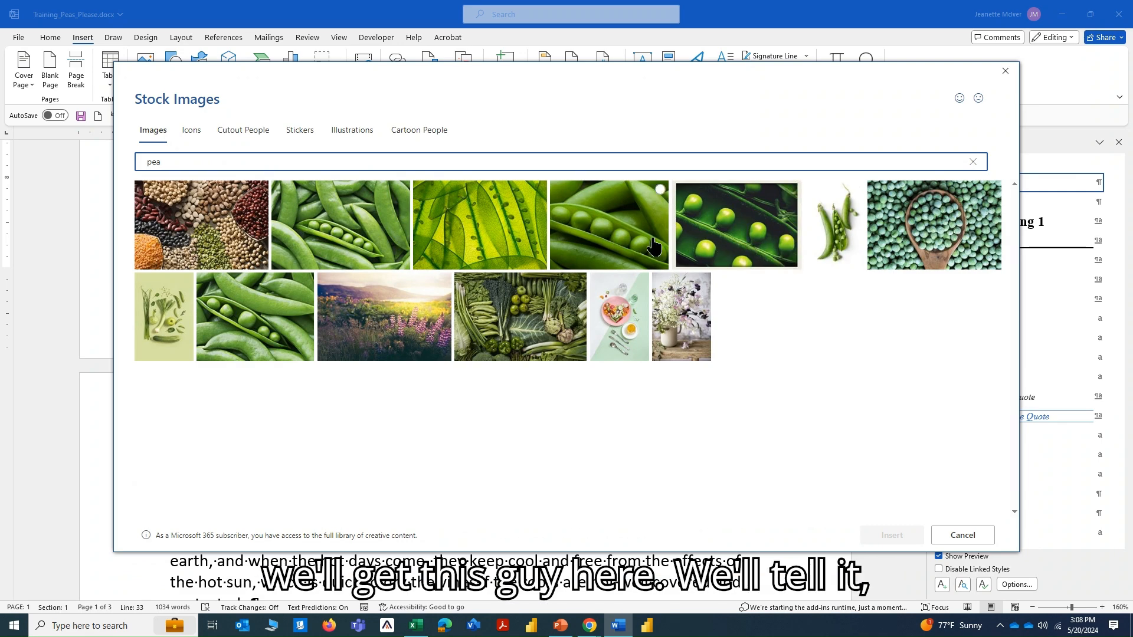
{"action": "left_click", "coordinate": [624, 247]}
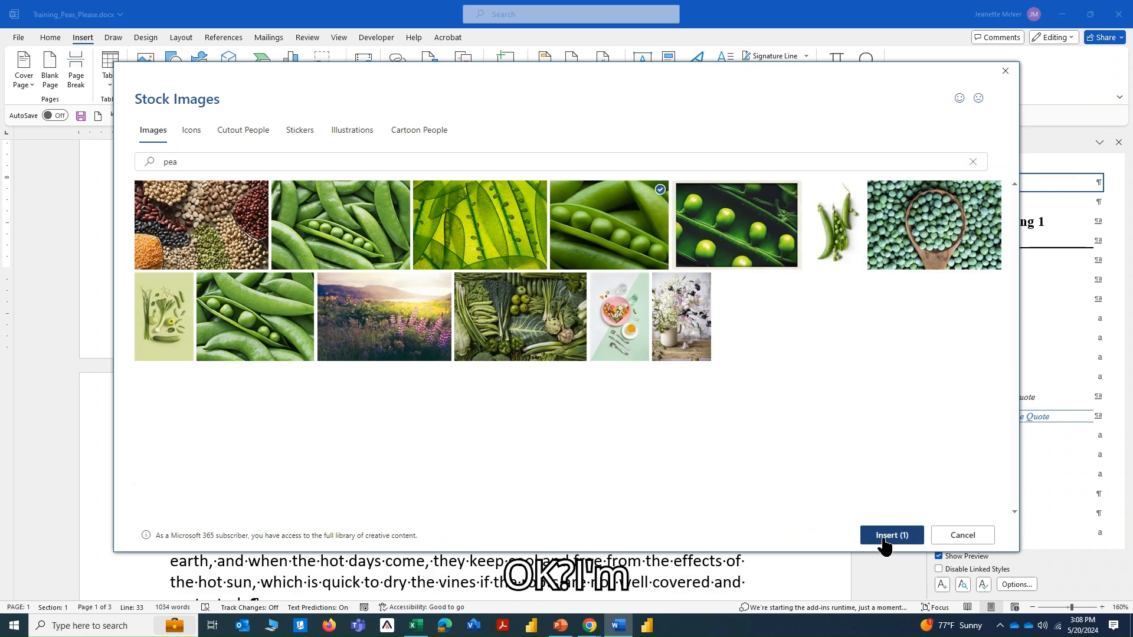
{"action": "left_click", "coordinate": [891, 535]}
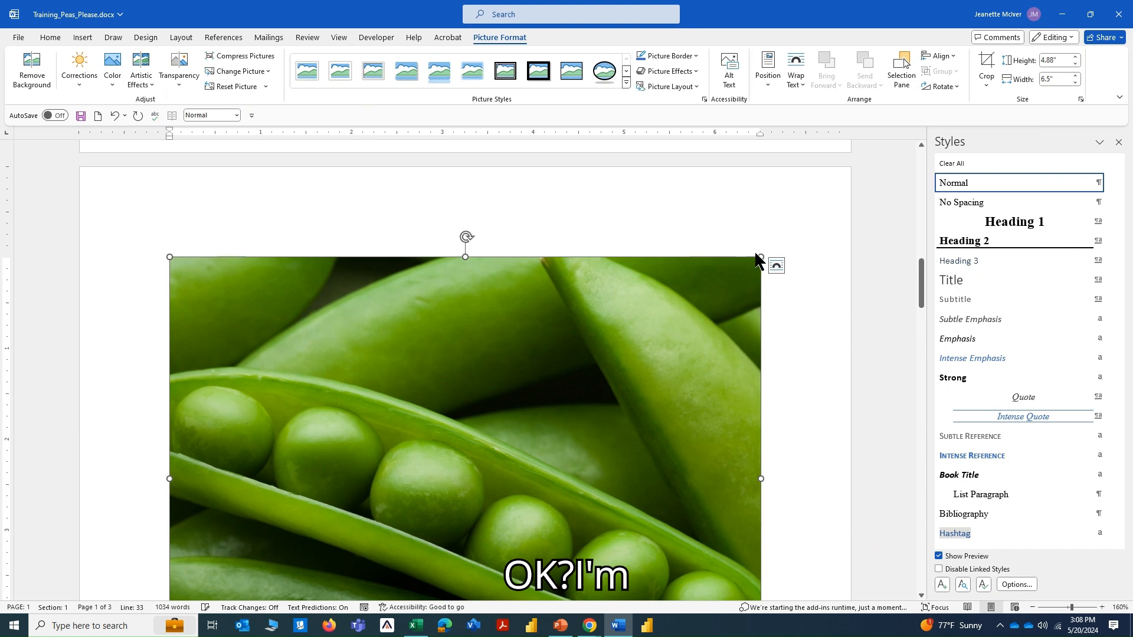
Shrink the pea picture proportionally to about 1.66" high by 2.21" wide and apply square text wrapping.
{"action": "left_click_drag", "start_coordinate": [761, 257], "coordinate": [233, 447]}
{"action": "left_click_drag", "start_coordinate": [511, 258], "coordinate": [238, 365]}
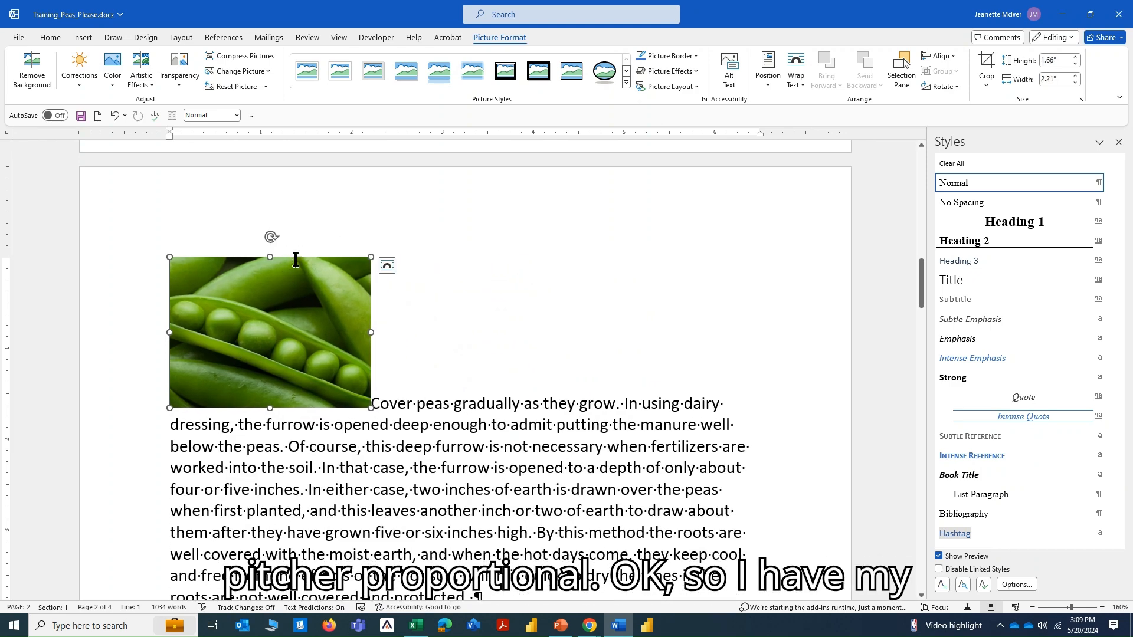
{"action": "scroll", "coordinate": [296, 260], "scroll_direction": "up", "scroll_amount": 3}
{"action": "scroll", "coordinate": [295, 260], "scroll_direction": "down", "scroll_amount": 3}
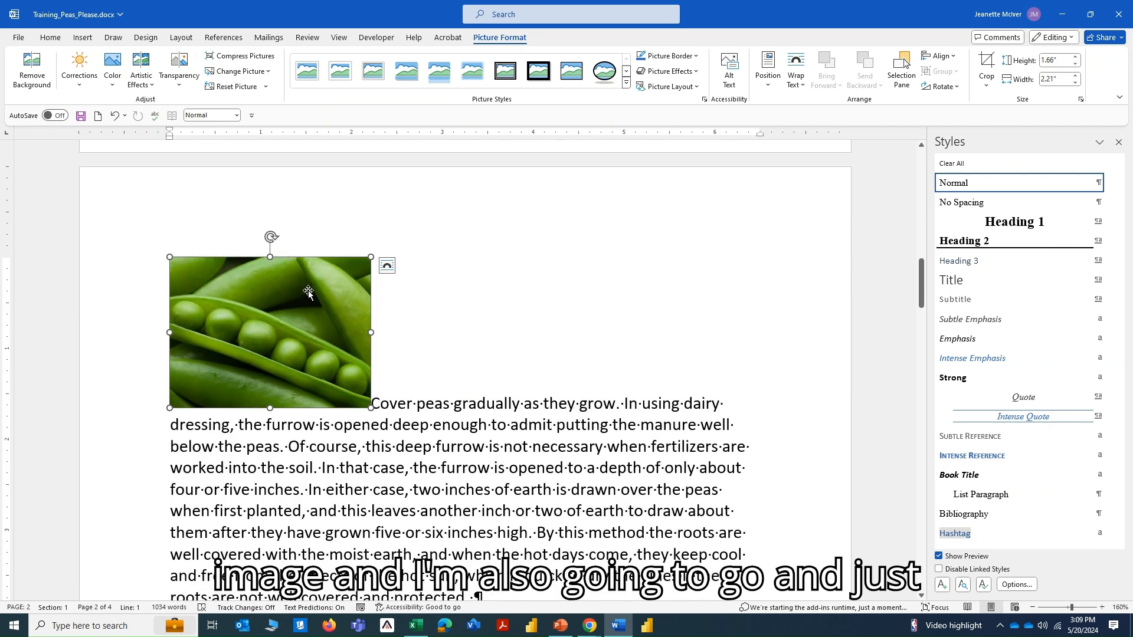
{"action": "left_click", "coordinate": [387, 267]}
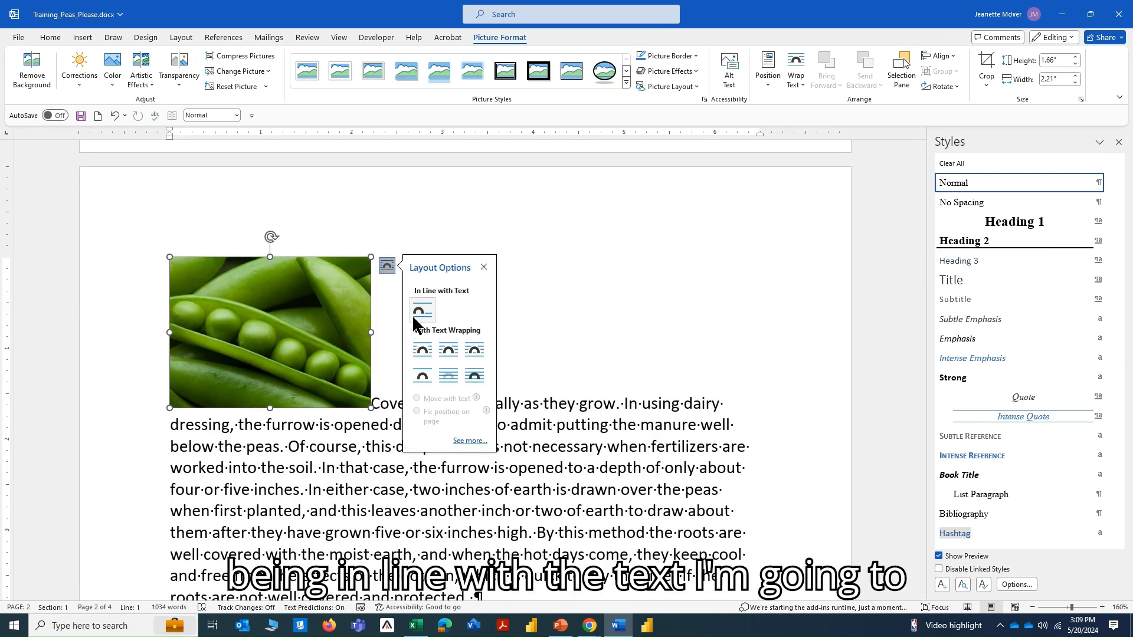
{"action": "left_click", "coordinate": [422, 351]}
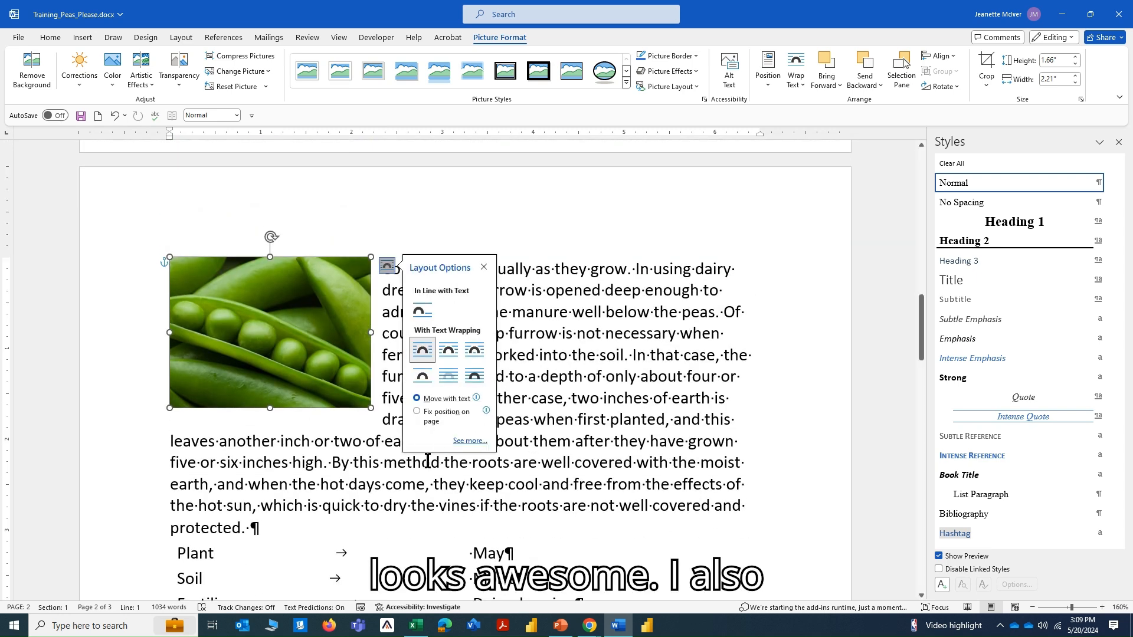
Convert the tabbed list from Plant to Pick into a two-column table, separating text at tabs with automatic fixed column width.
{"action": "scroll", "coordinate": [474, 437], "scroll_direction": "down", "scroll_amount": 3}
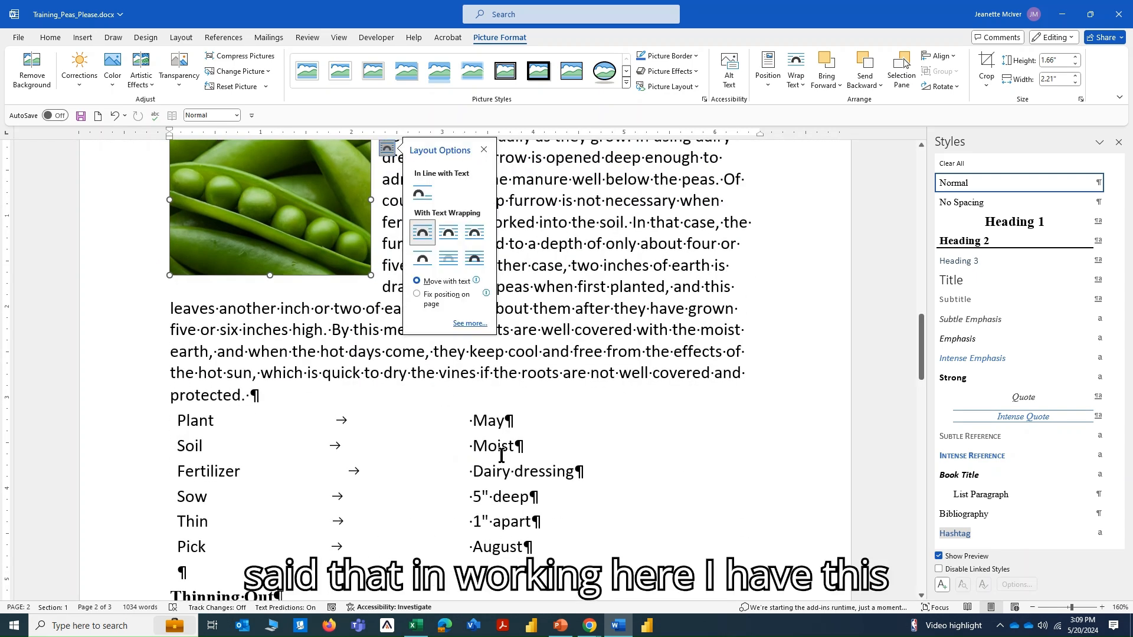
{"action": "scroll", "coordinate": [394, 454], "scroll_direction": "down", "scroll_amount": 3}
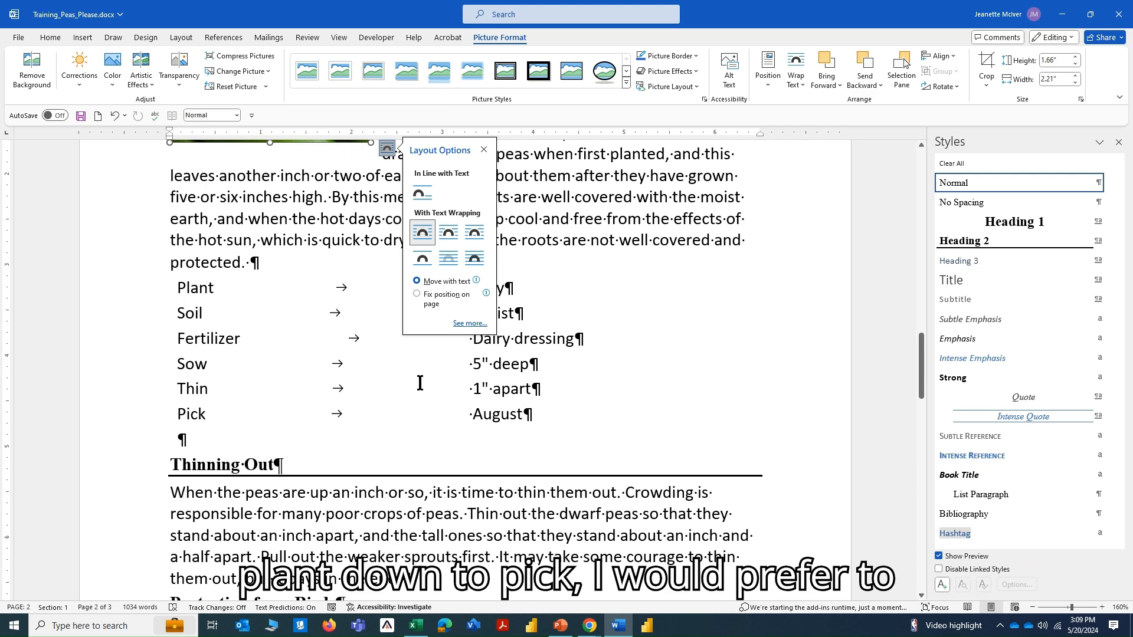
{"action": "left_click", "coordinate": [661, 339]}
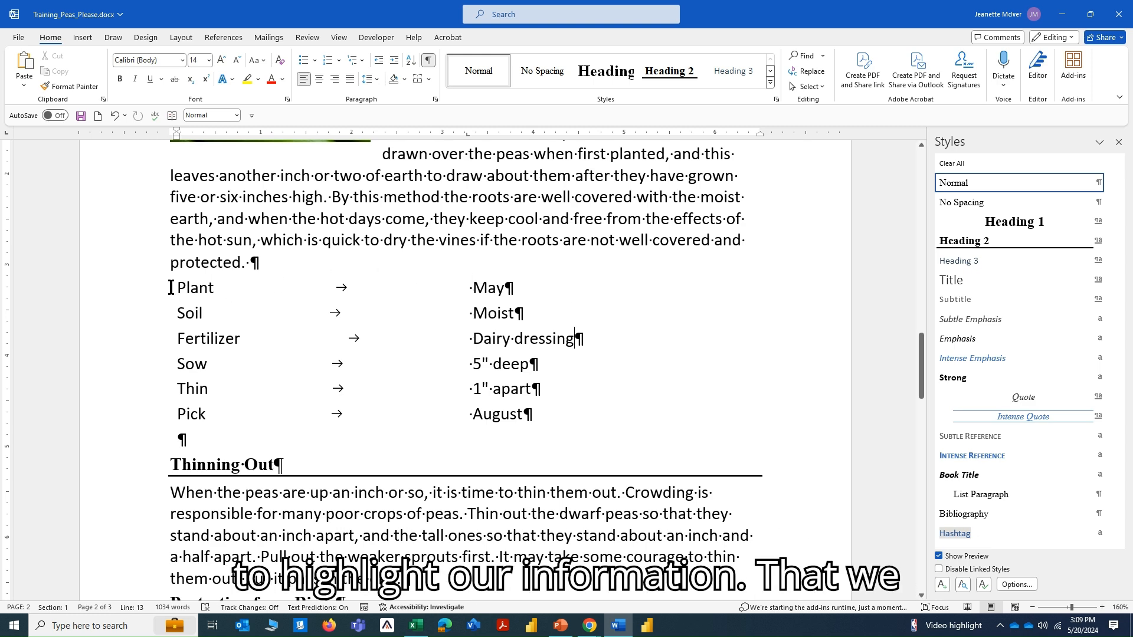
{"action": "left_click_drag", "start_coordinate": [175, 287], "coordinate": [522, 420]}
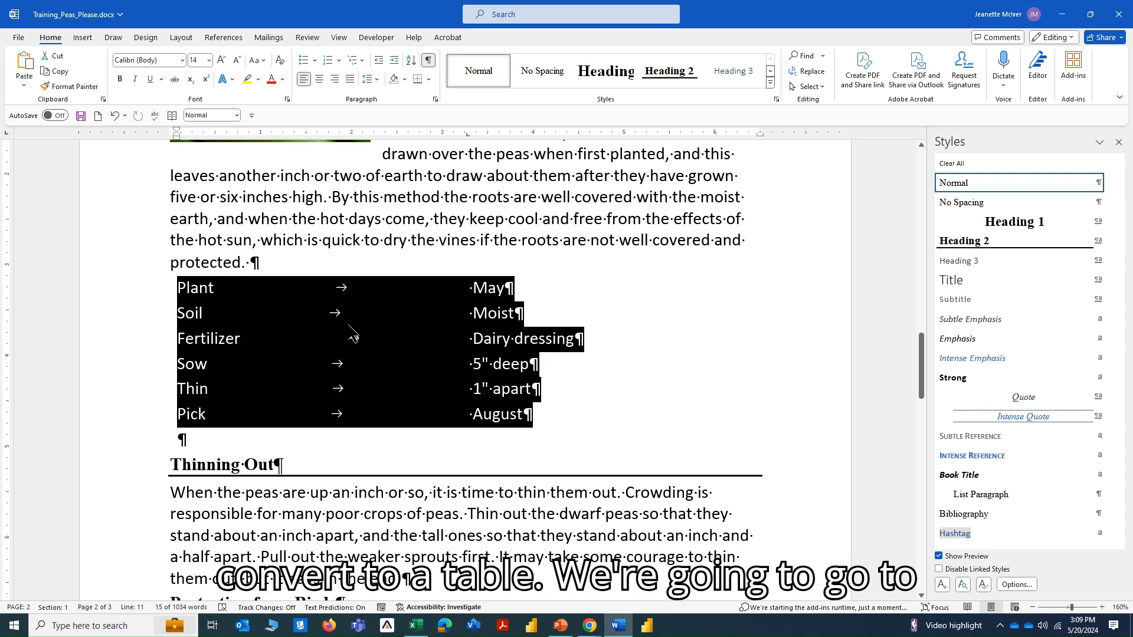
{"action": "left_click", "coordinate": [86, 39]}
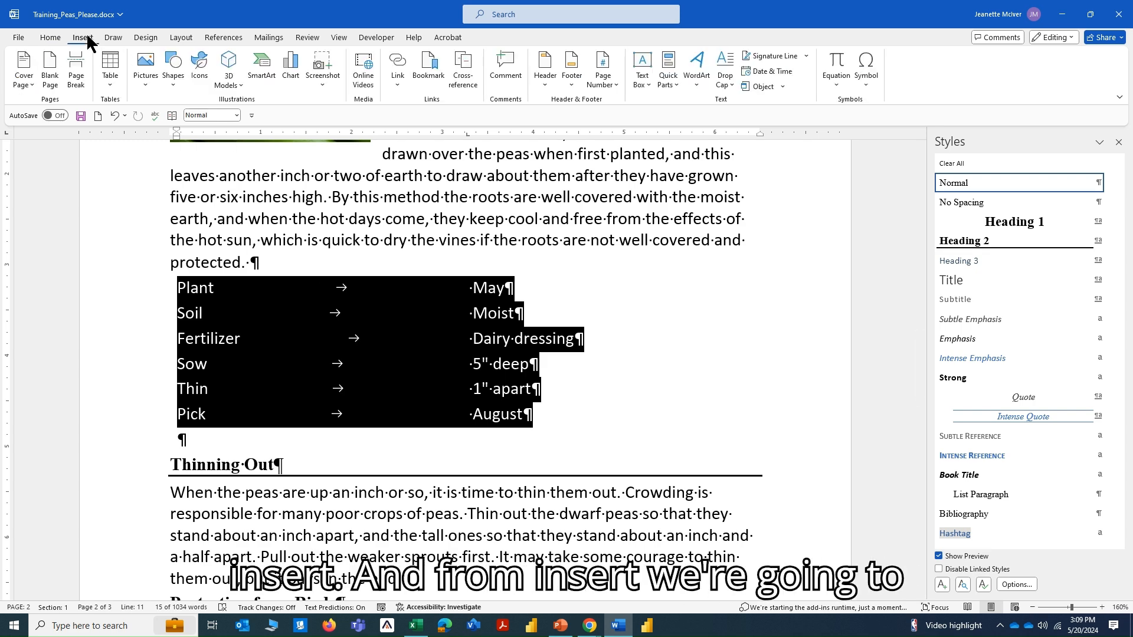
{"action": "left_click", "coordinate": [112, 86]}
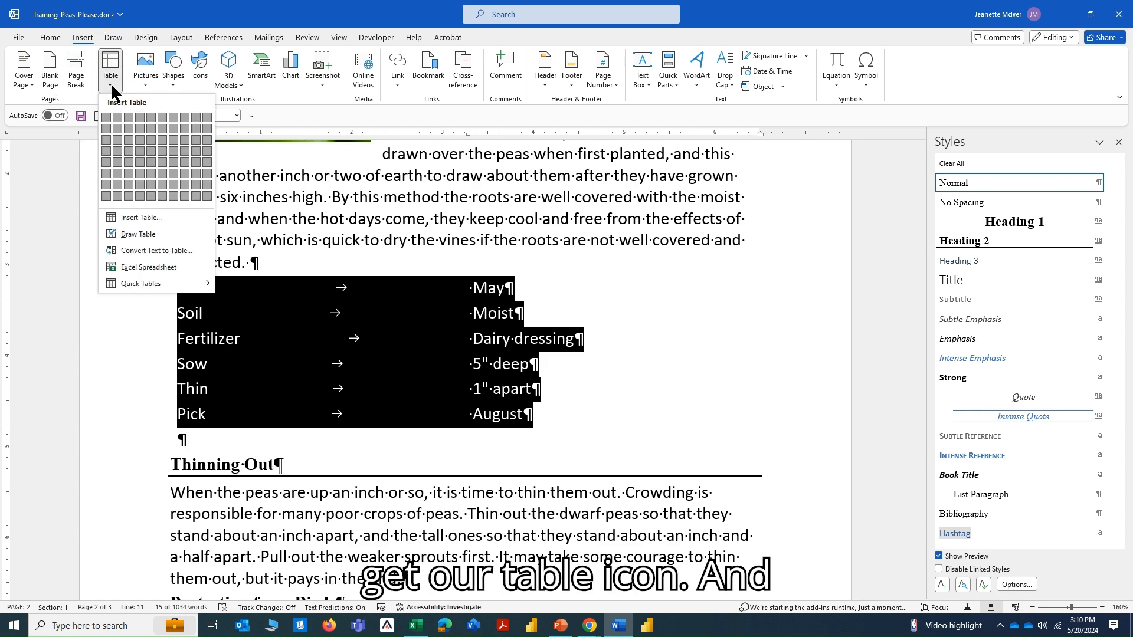
{"action": "left_click", "coordinate": [142, 250]}
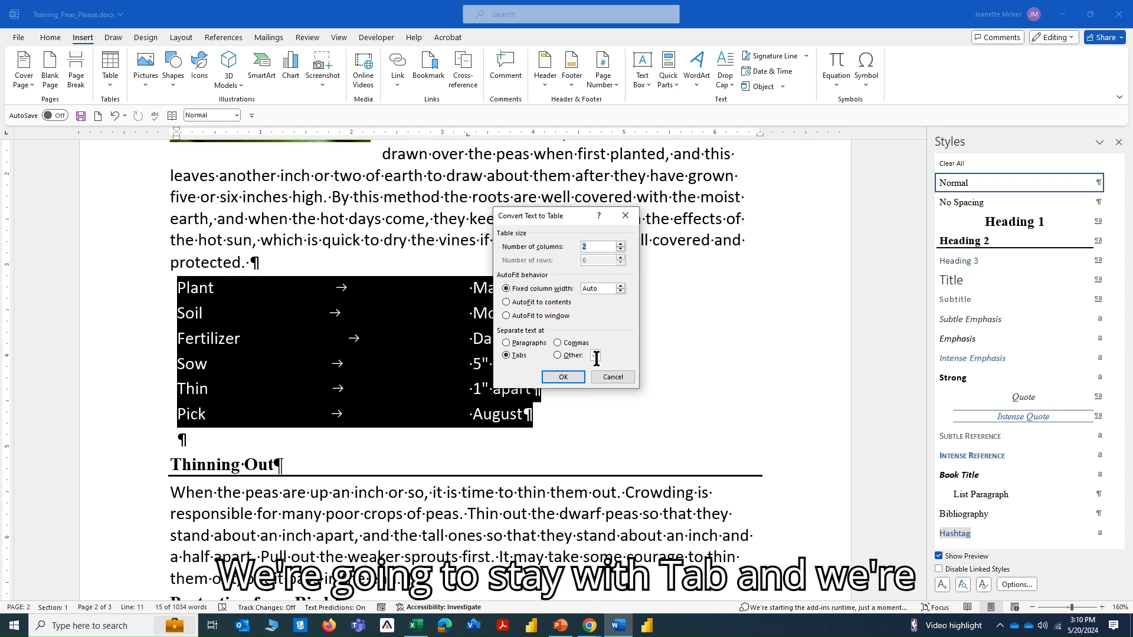
{"action": "left_click", "coordinate": [564, 377]}
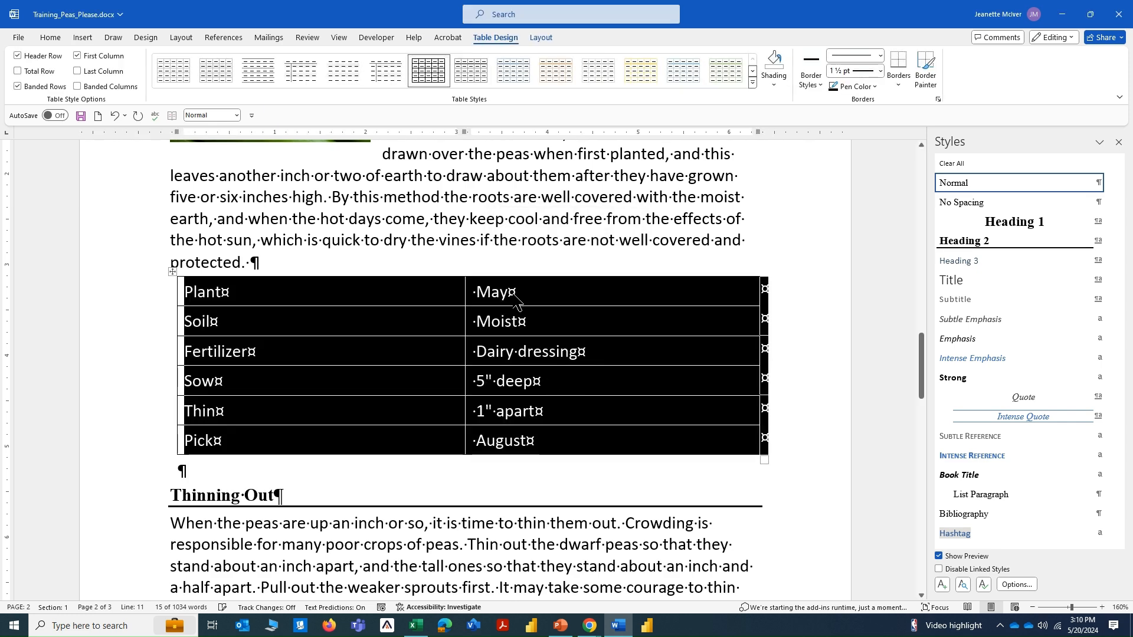
{"action": "left_click", "coordinate": [529, 245]}
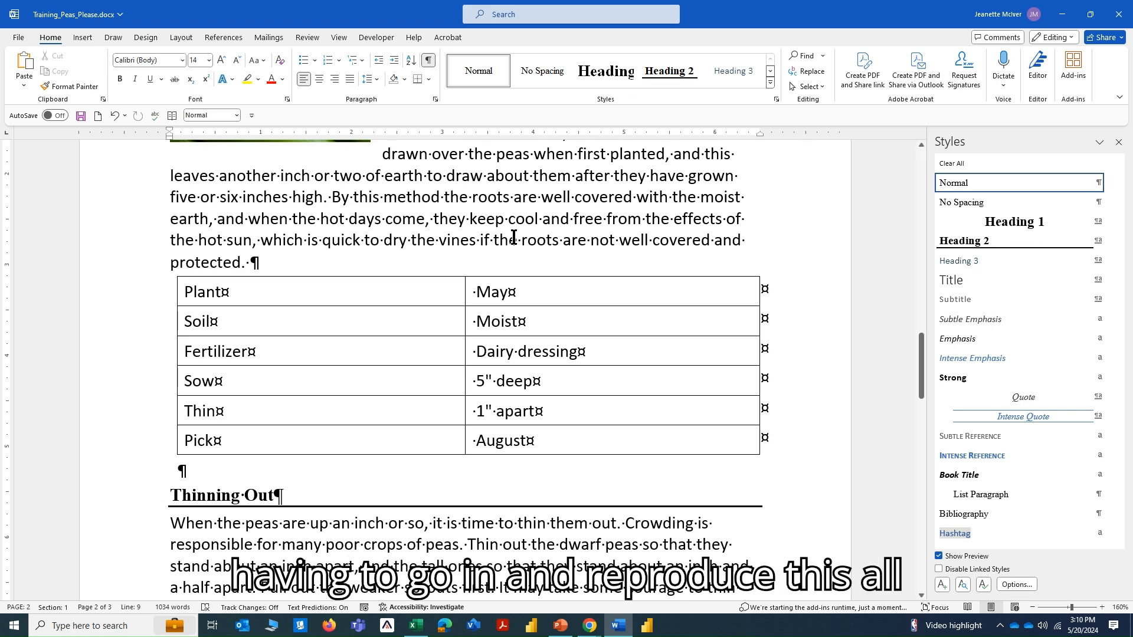
Delete the extra leading space before each second-column entry in the table, from May down to August.
{"action": "left_click", "coordinate": [478, 295]}
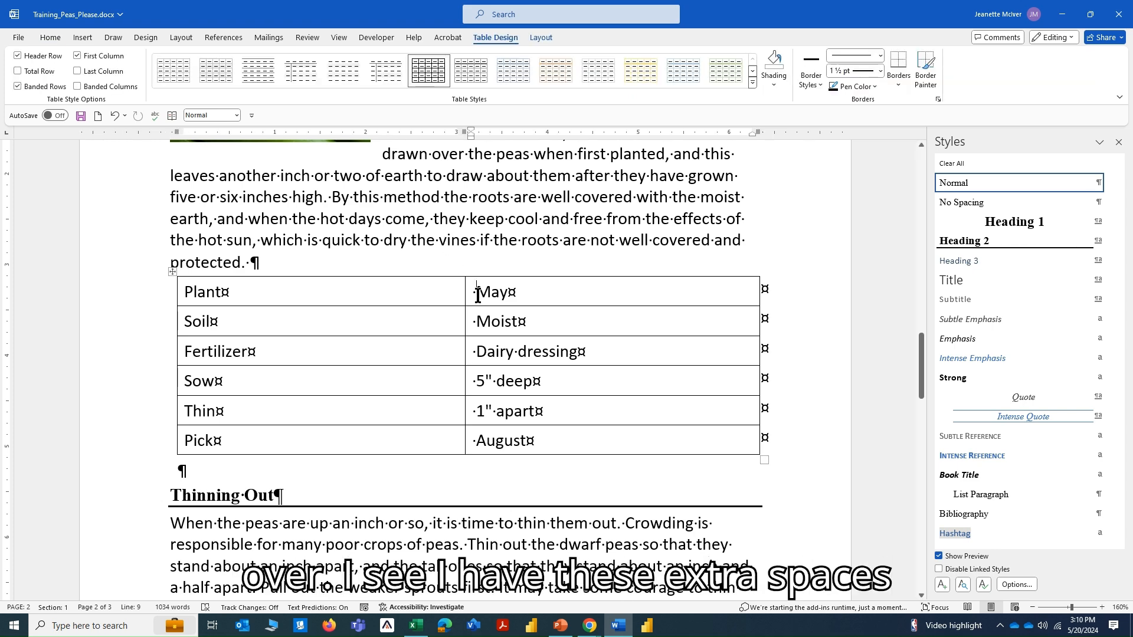
{"action": "key", "text": "BackSpace"}
{"action": "left_click", "coordinate": [478, 322]}
{"action": "key", "text": "BackSpace"}
{"action": "left_click", "coordinate": [480, 352]}
{"action": "left_click", "coordinate": [479, 352]}
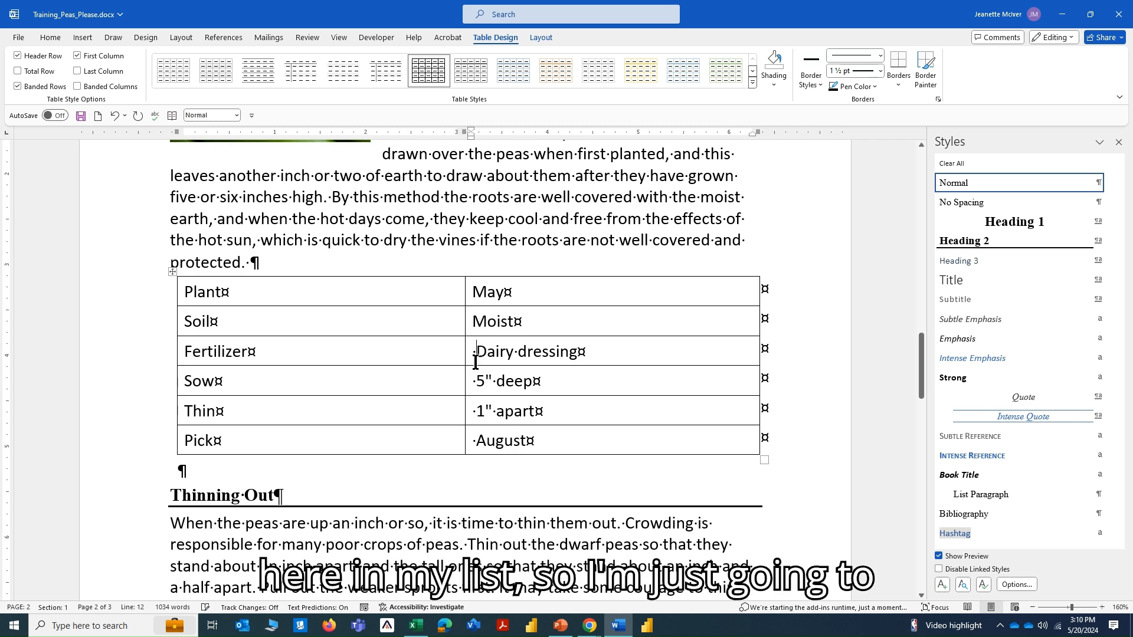
{"action": "key", "text": "BackSpace"}
{"action": "left_click", "coordinate": [481, 381]}
{"action": "key", "text": "BackSpace"}
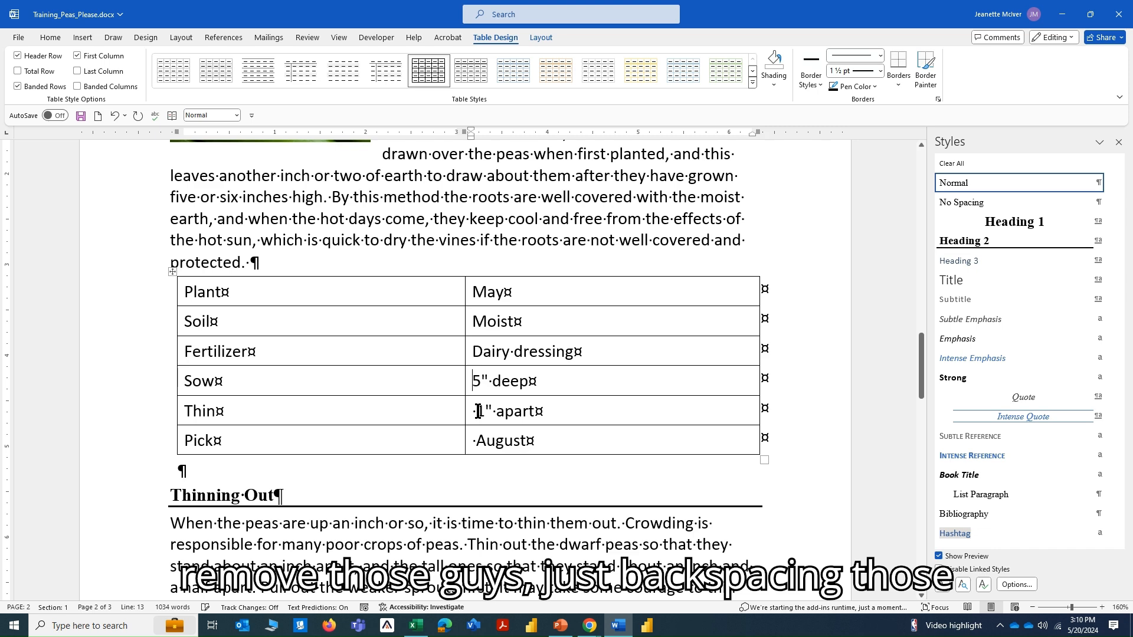
{"action": "left_click", "coordinate": [478, 411]}
{"action": "key", "text": "BackSpace"}
{"action": "left_click", "coordinate": [477, 439]}
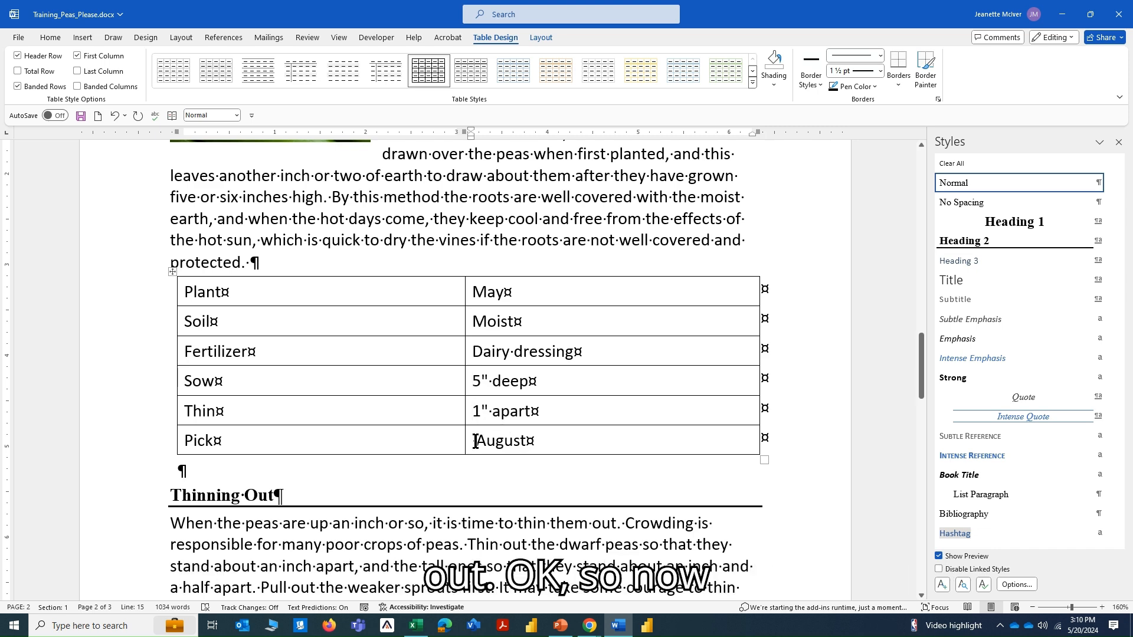
{"action": "key", "text": "BackSpace"}
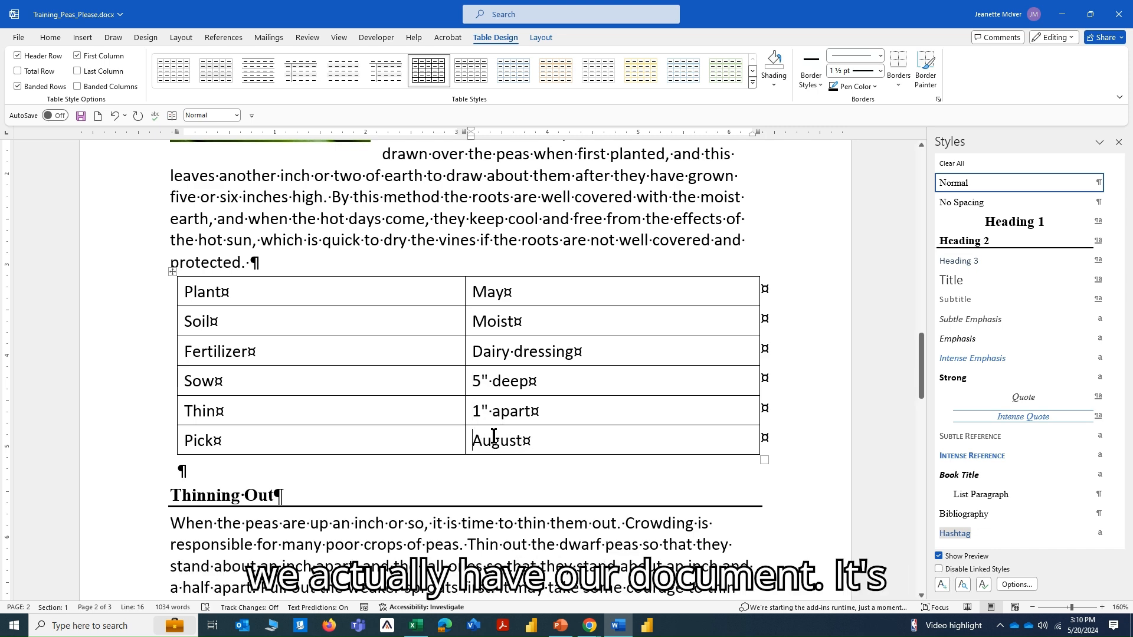
Review the styled headings, wrapped picture and new table across pages 1 and 2.
{"action": "scroll", "coordinate": [494, 435], "scroll_direction": "up", "scroll_amount": 10}
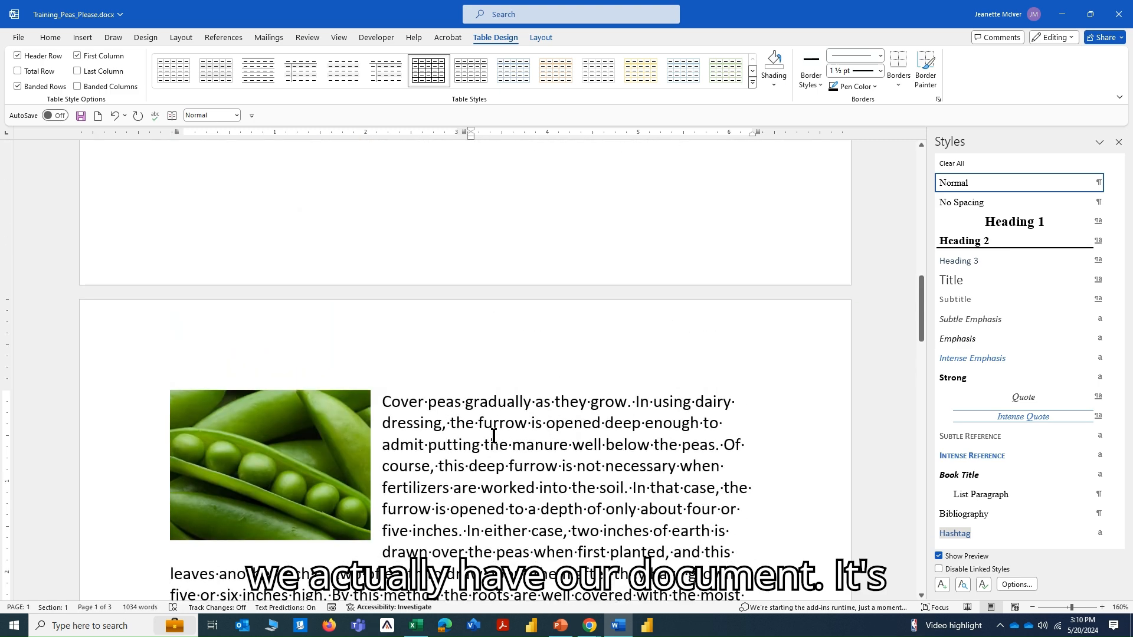
{"action": "scroll", "coordinate": [494, 435], "scroll_direction": "up", "scroll_amount": 8}
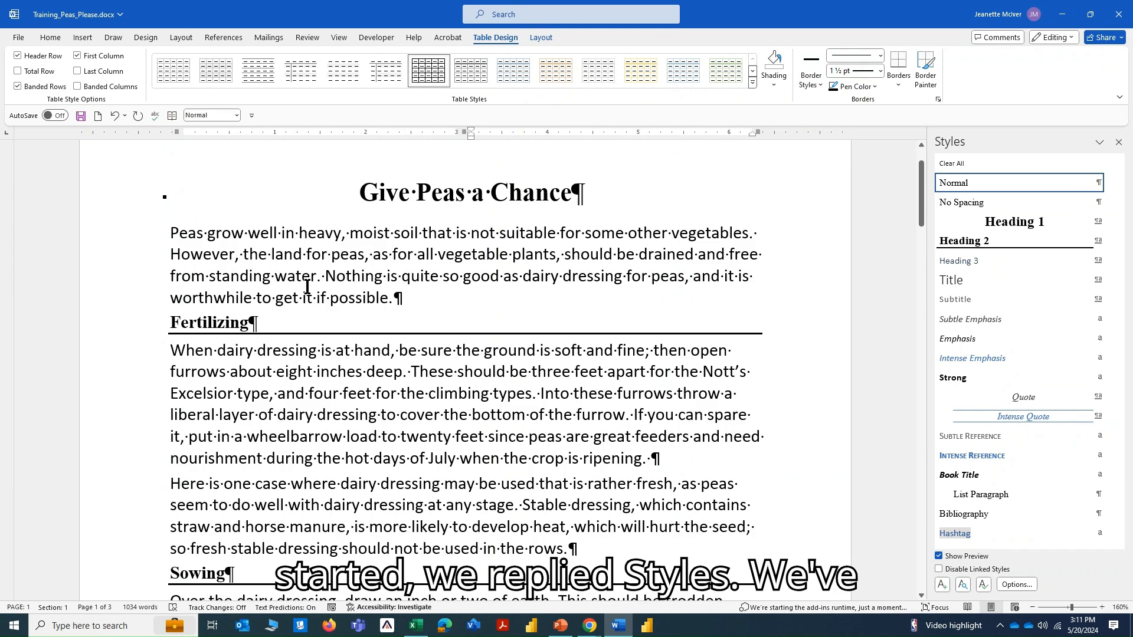
{"action": "scroll", "coordinate": [363, 310], "scroll_direction": "down", "scroll_amount": 4}
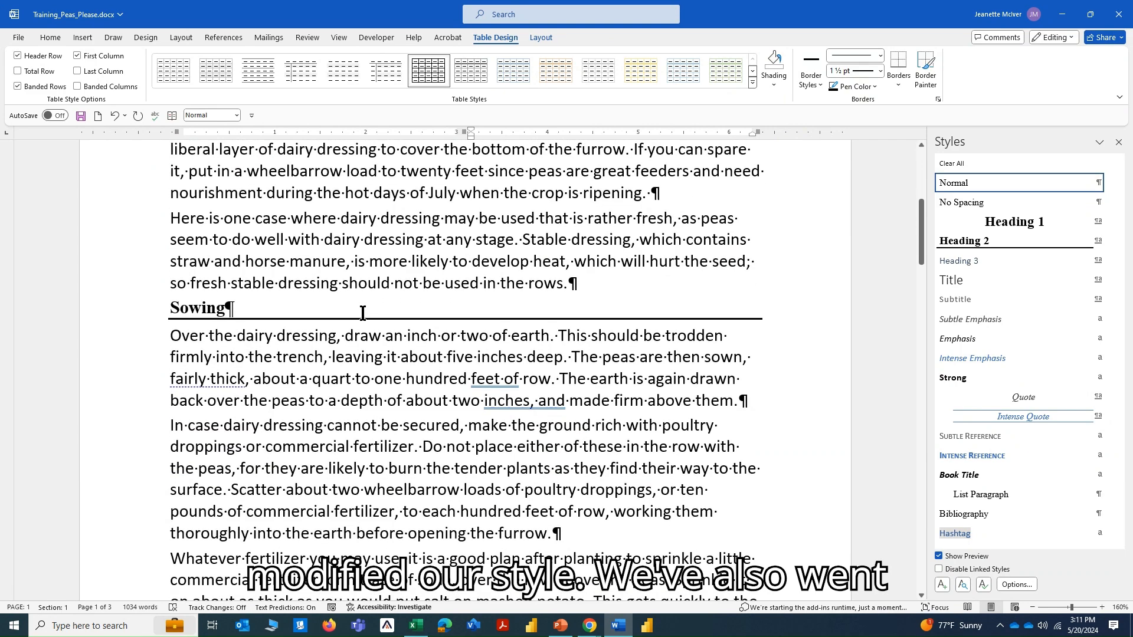
{"action": "scroll", "coordinate": [362, 312], "scroll_direction": "down", "scroll_amount": 4}
{"action": "scroll", "coordinate": [362, 313], "scroll_direction": "down", "scroll_amount": 8}
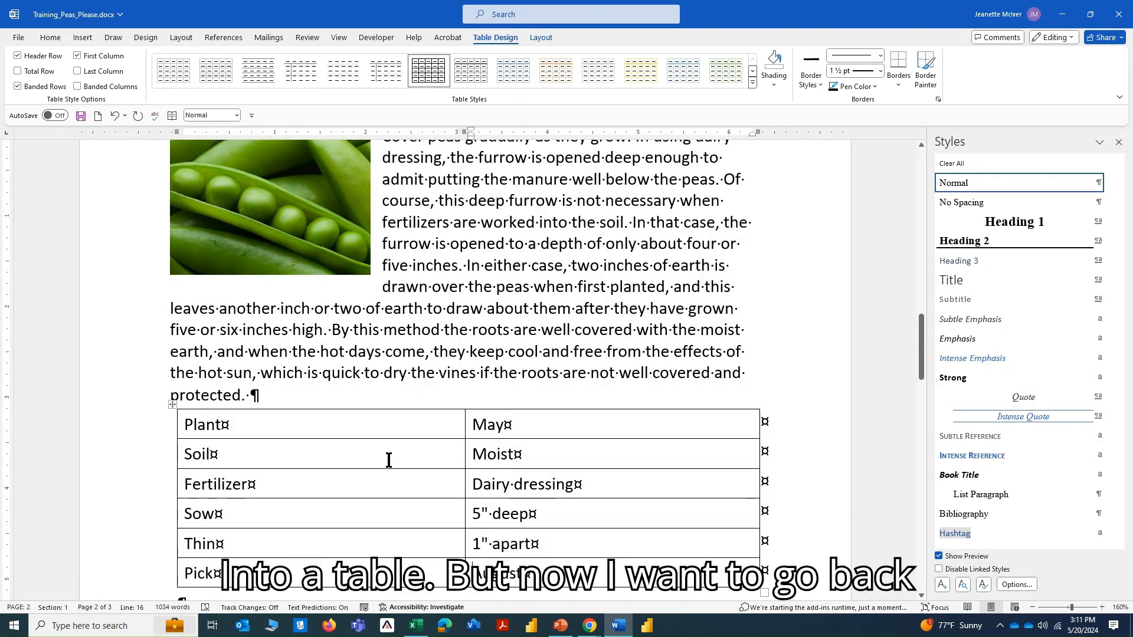
{"action": "scroll", "coordinate": [389, 459], "scroll_direction": "up", "scroll_amount": 4}
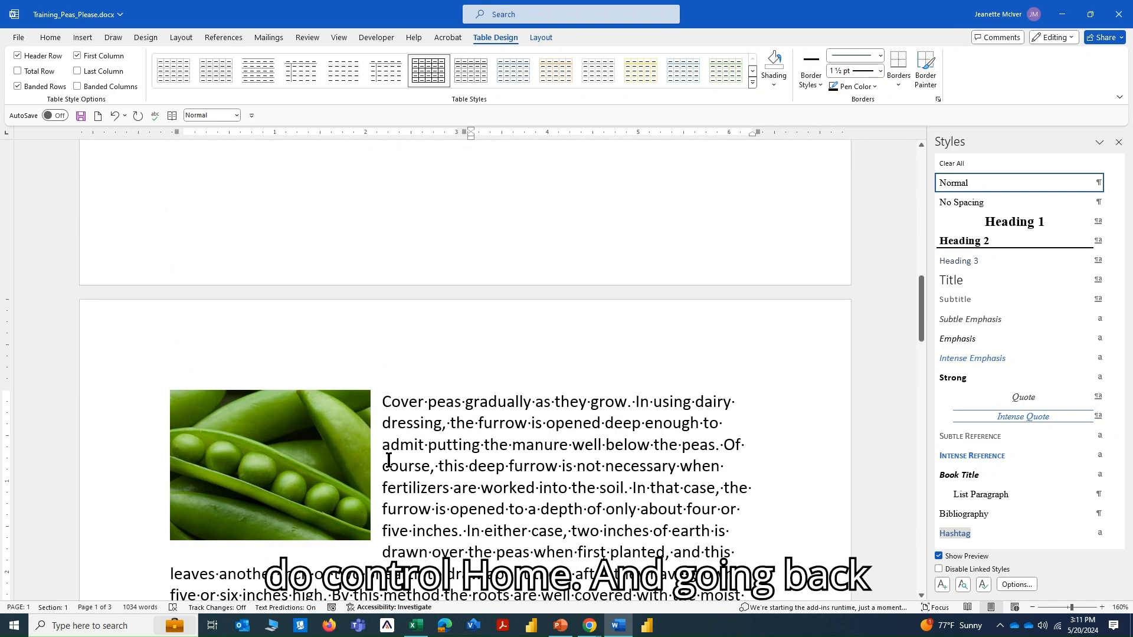
Return to the document's start, show the Navigation Pane and switch it to page thumbnails.
{"action": "key", "text": "ctrl+Home"}
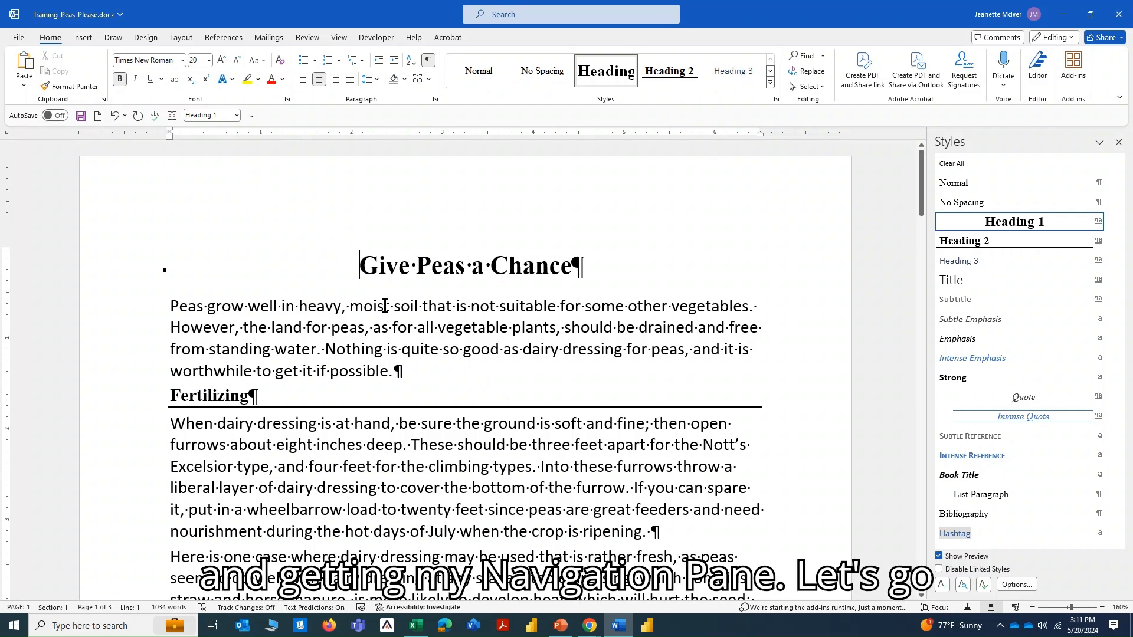
{"action": "left_click", "coordinate": [339, 37]}
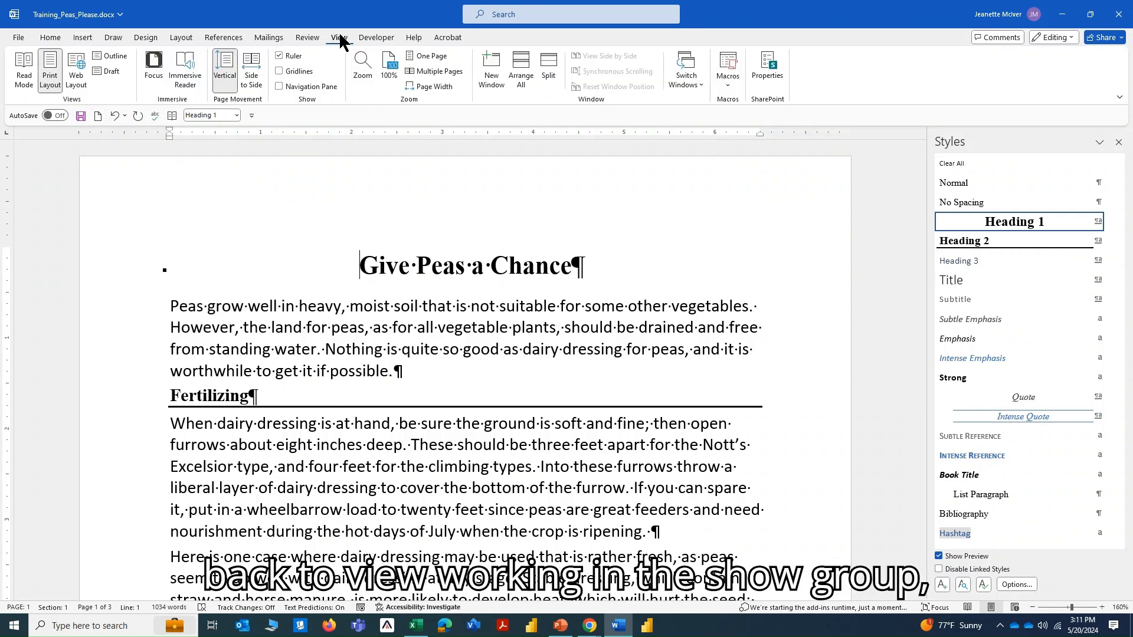
{"action": "left_click", "coordinate": [279, 86]}
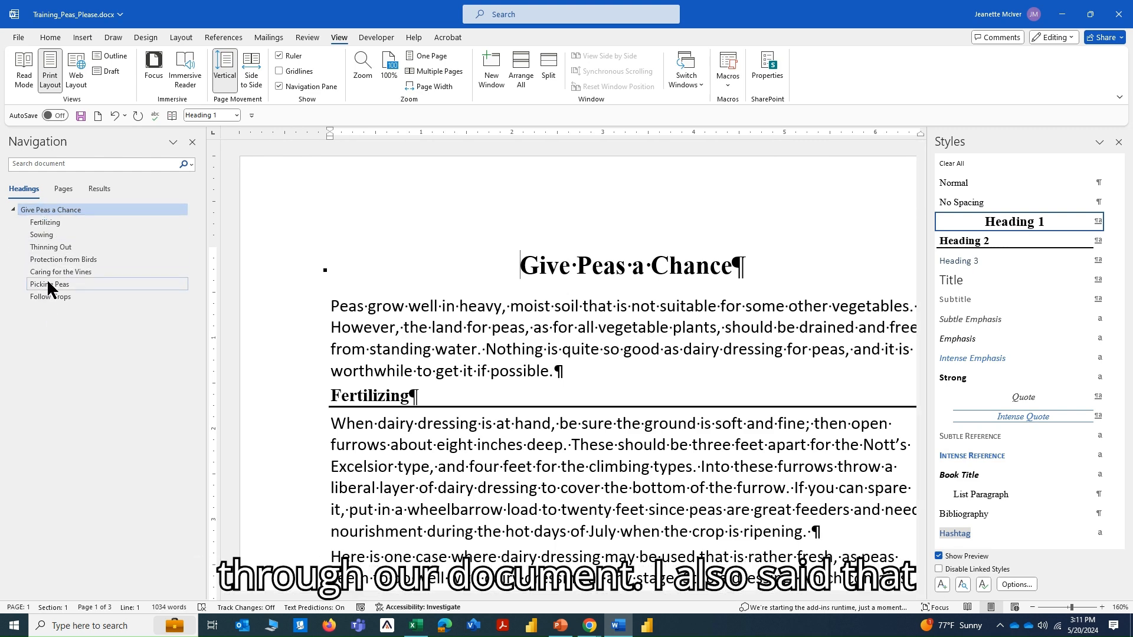
{"action": "left_click", "coordinate": [64, 190]}
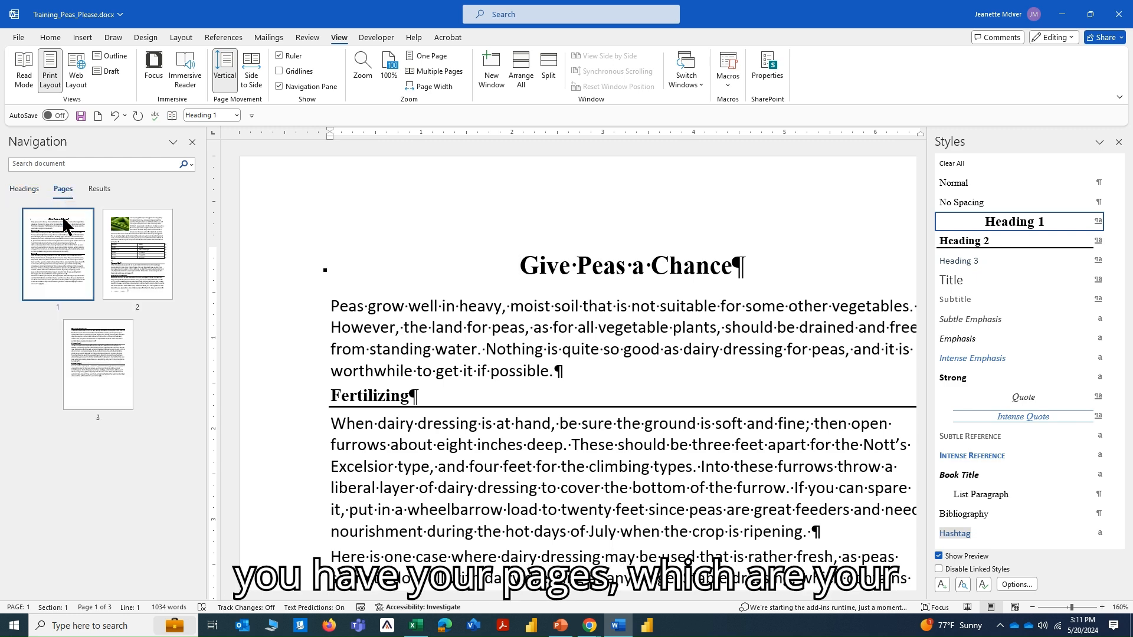
List the document's headings in the Navigation Pane and find its graphics, selecting and deselecting the pea picture.
{"action": "left_click", "coordinate": [22, 191]}
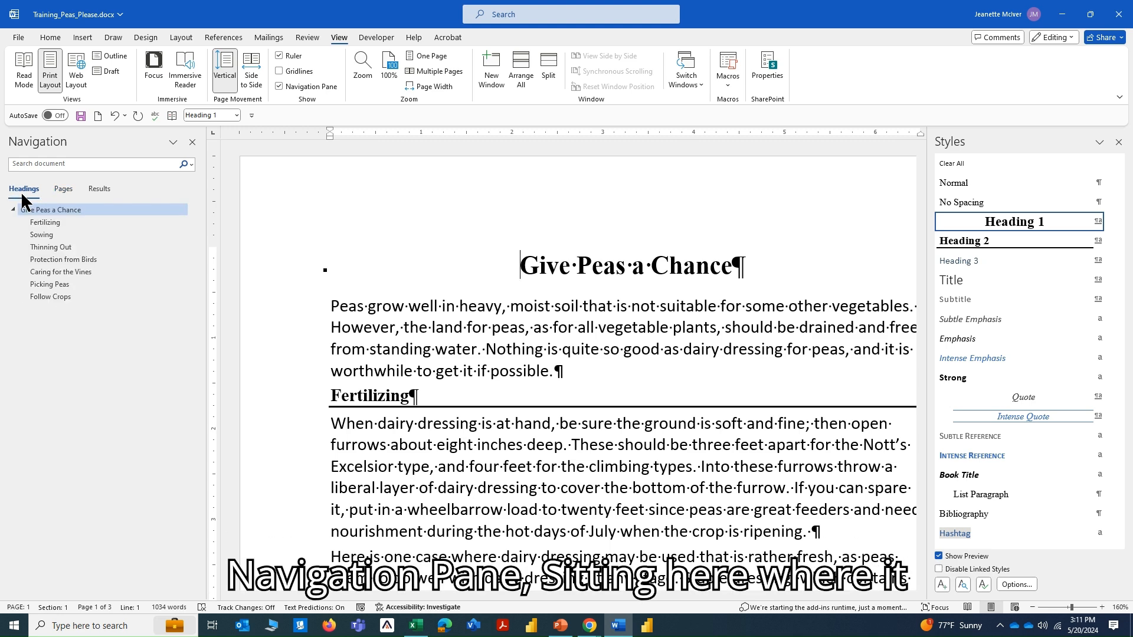
{"action": "left_click", "coordinate": [192, 164]}
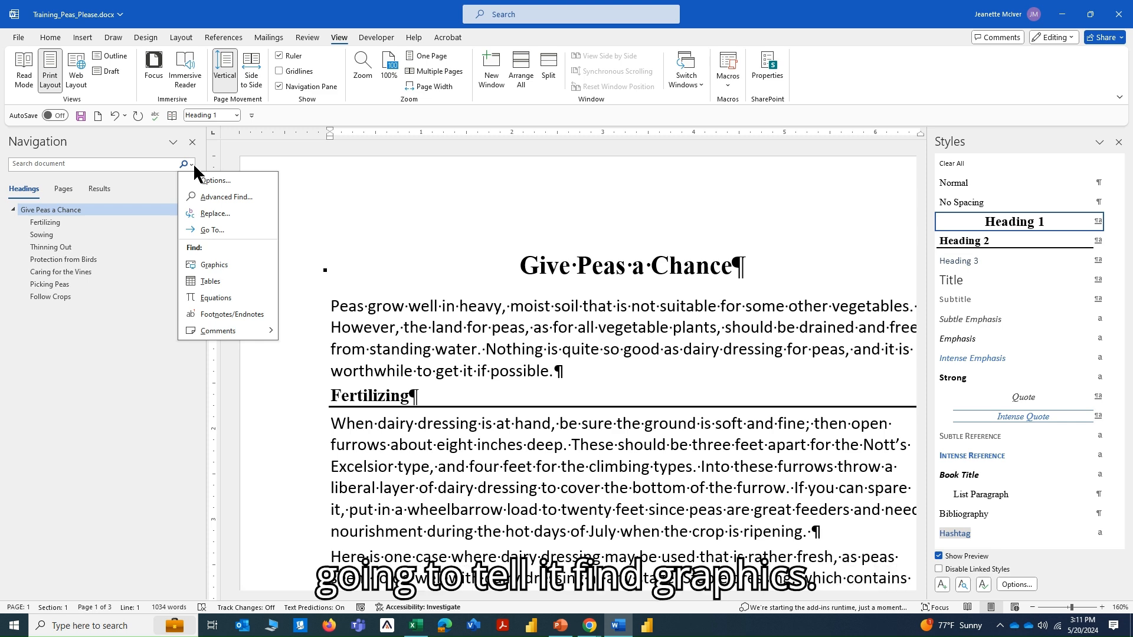
{"action": "left_click", "coordinate": [215, 262]}
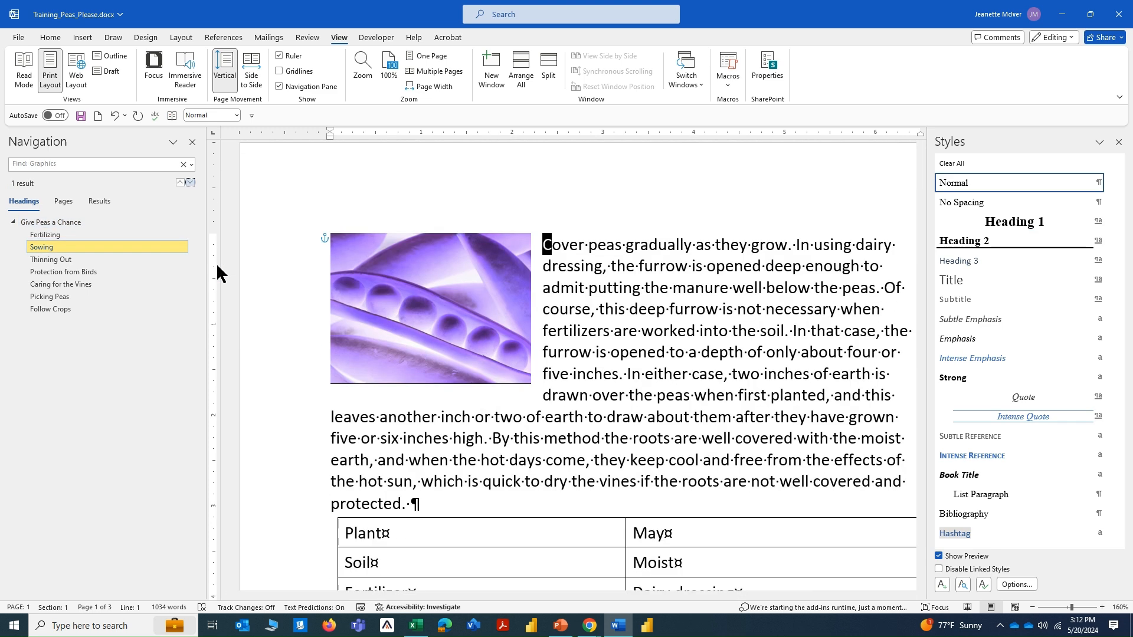
{"action": "left_click", "coordinate": [511, 291]}
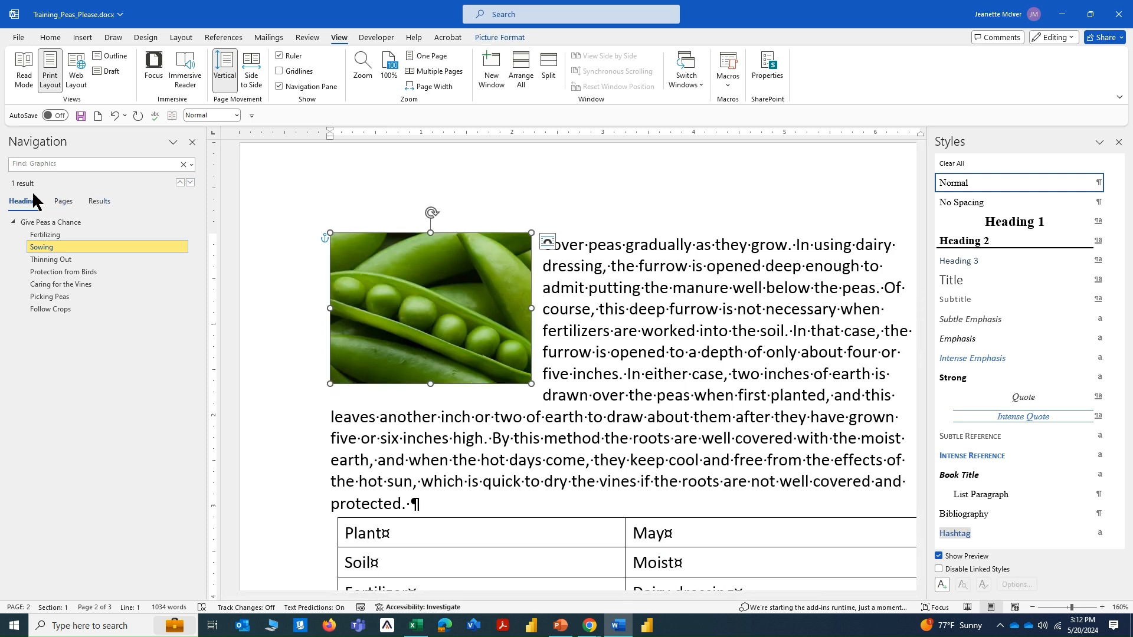
{"action": "key", "text": "ctrl"}
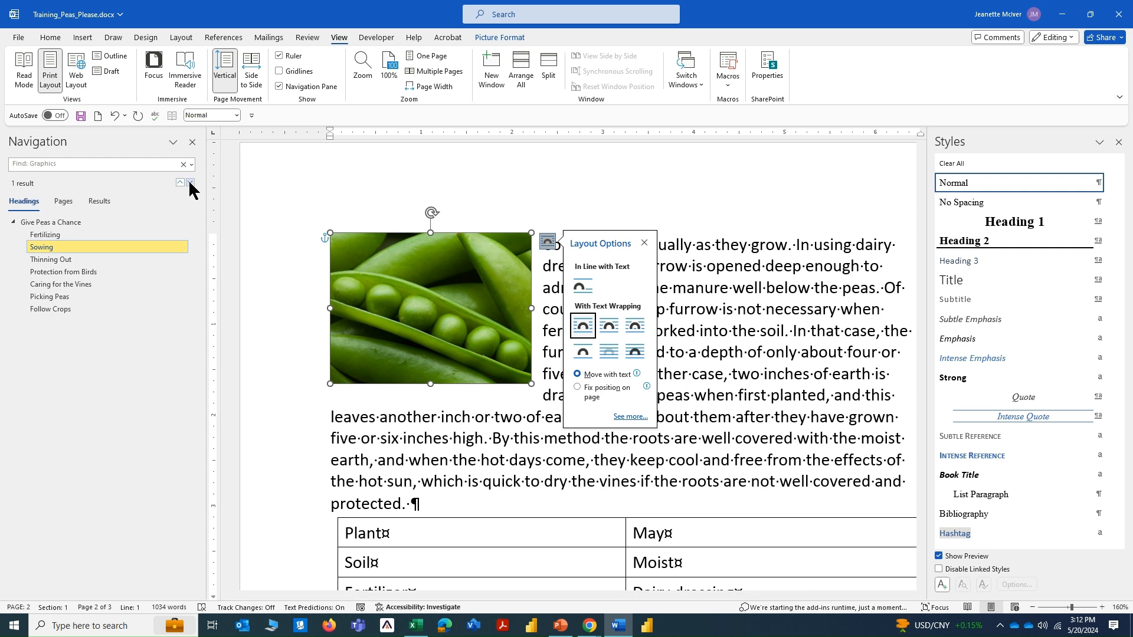
{"action": "left_click", "coordinate": [743, 273]}
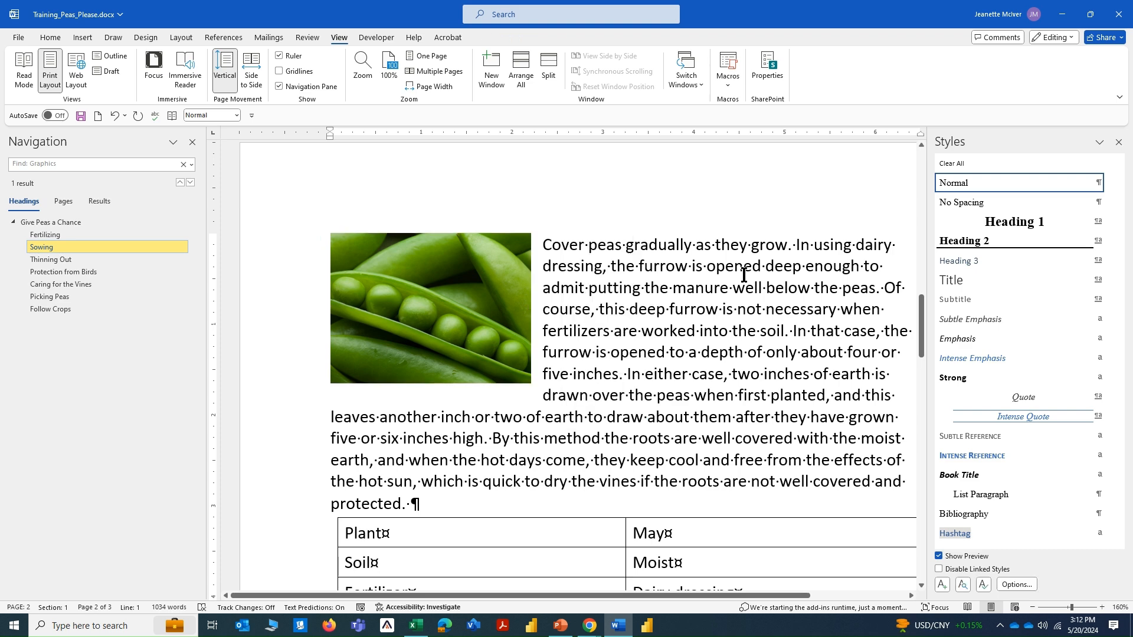
Return to the document's start and find its tables from the Navigation Pane, clearing the table selection.
{"action": "key", "text": "ctrl+Home"}
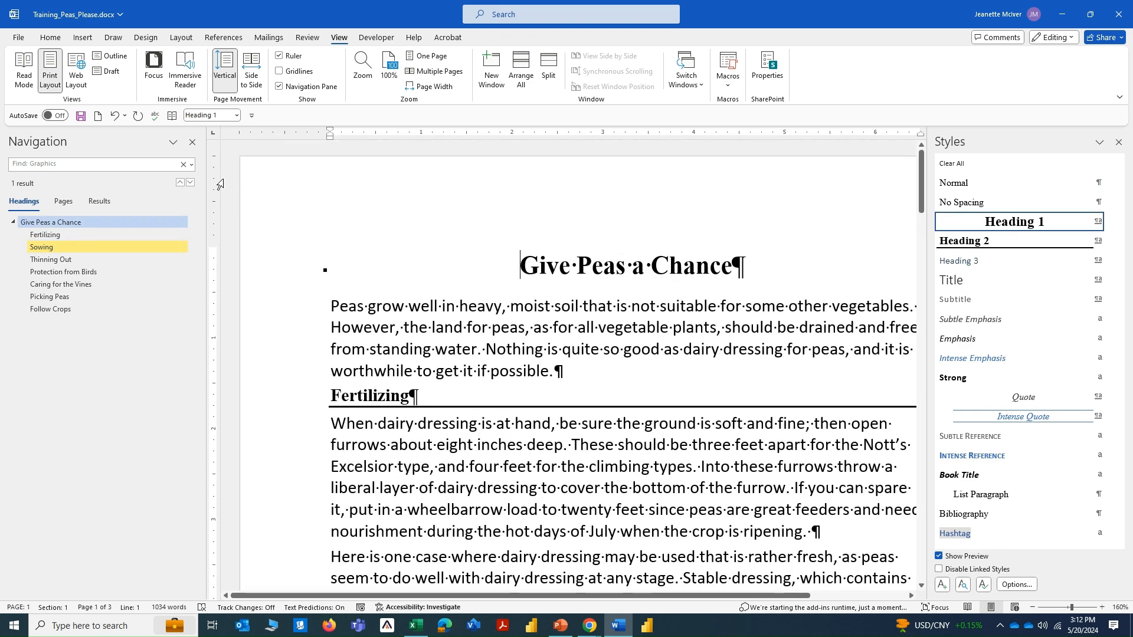
{"action": "left_click", "coordinate": [191, 165]}
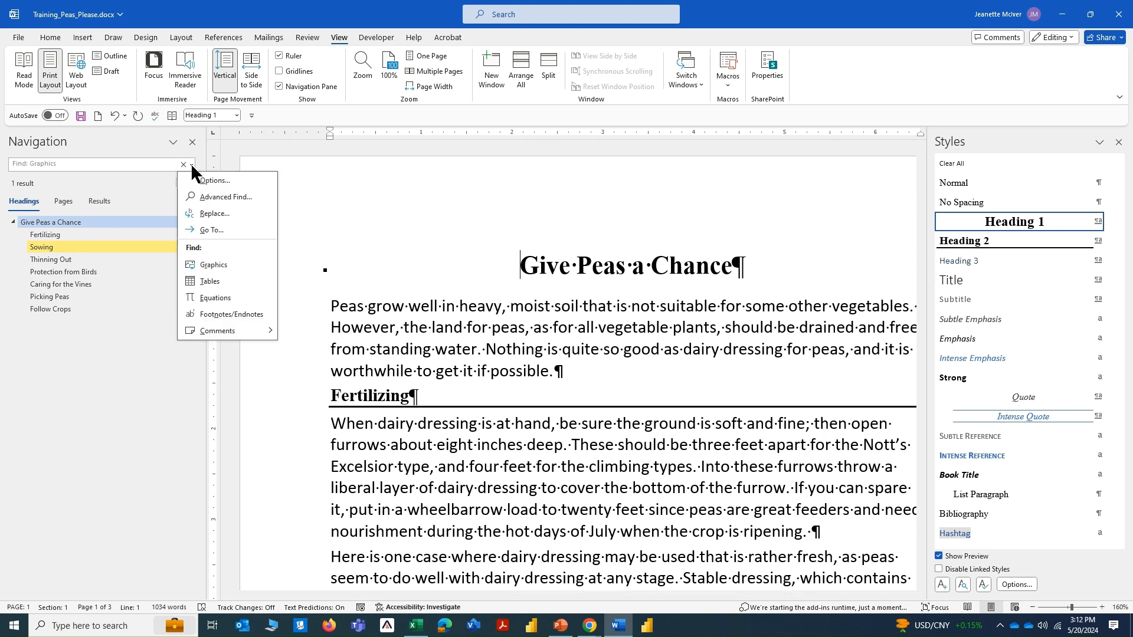
{"action": "left_click", "coordinate": [207, 281]}
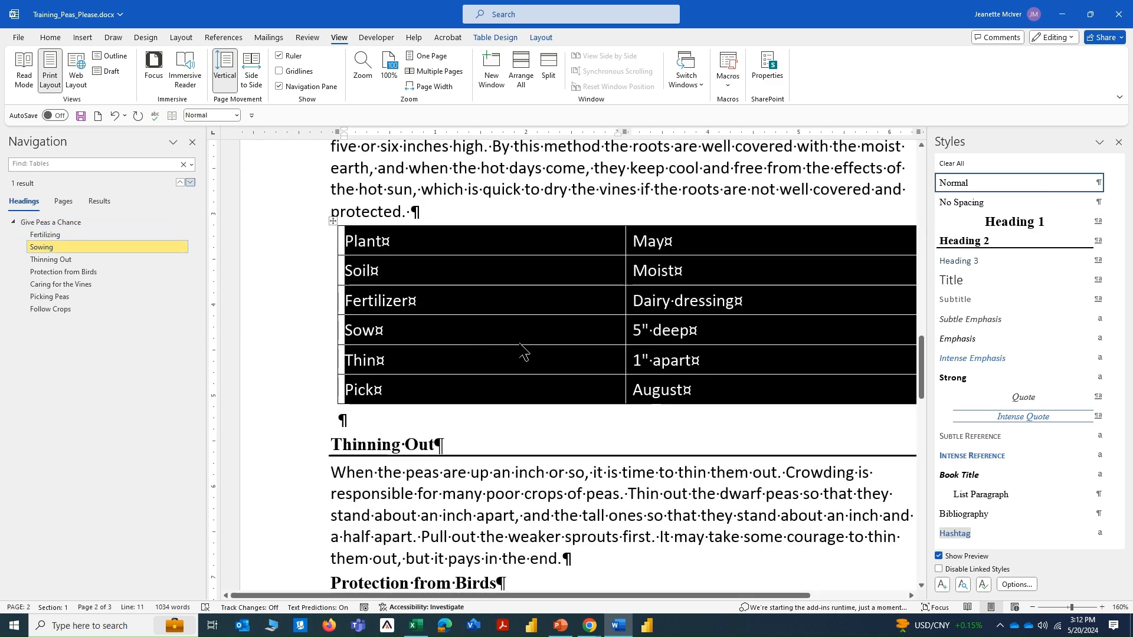
{"action": "left_click", "coordinate": [430, 209]}
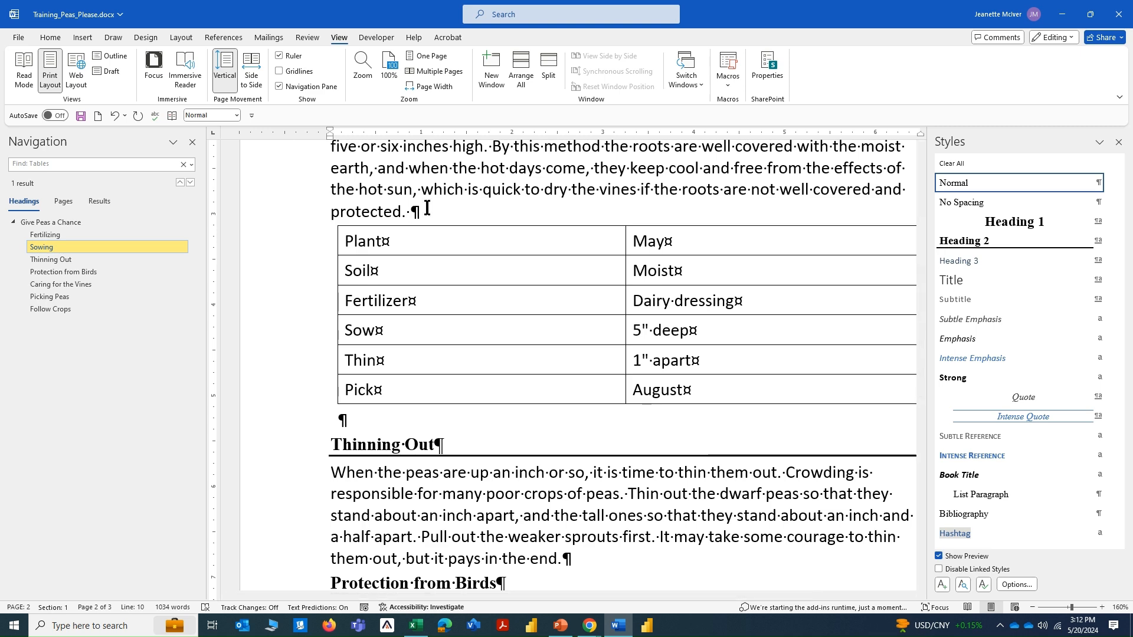
Close the Navigation and Styles panes and return to the document's start.
{"action": "left_click", "coordinate": [192, 142]}
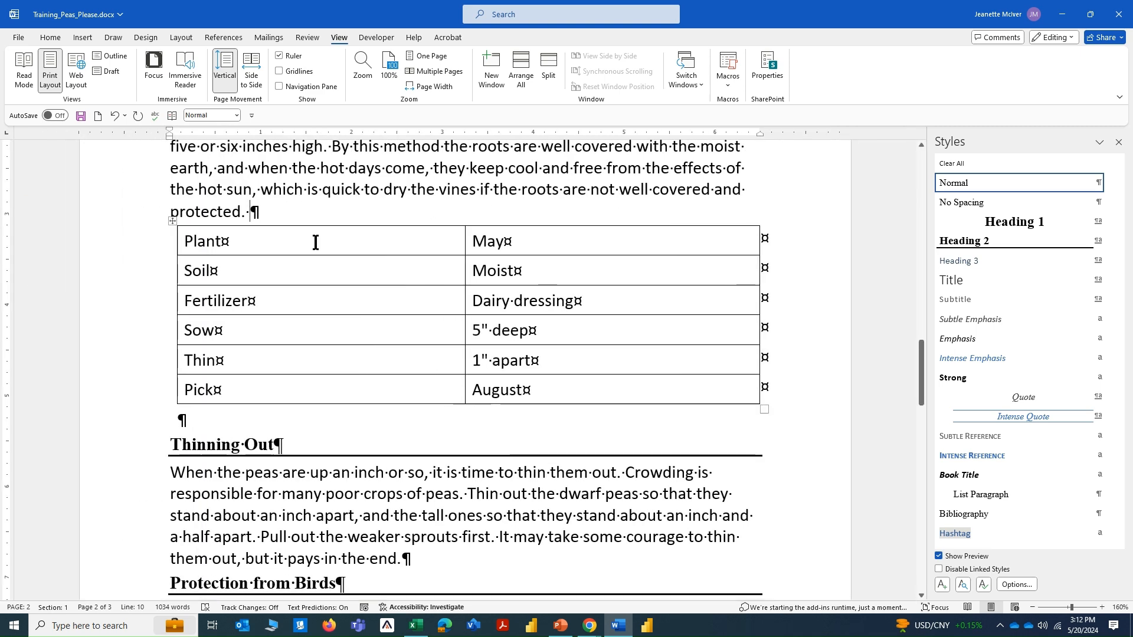
{"action": "key", "text": "ctrl+Home"}
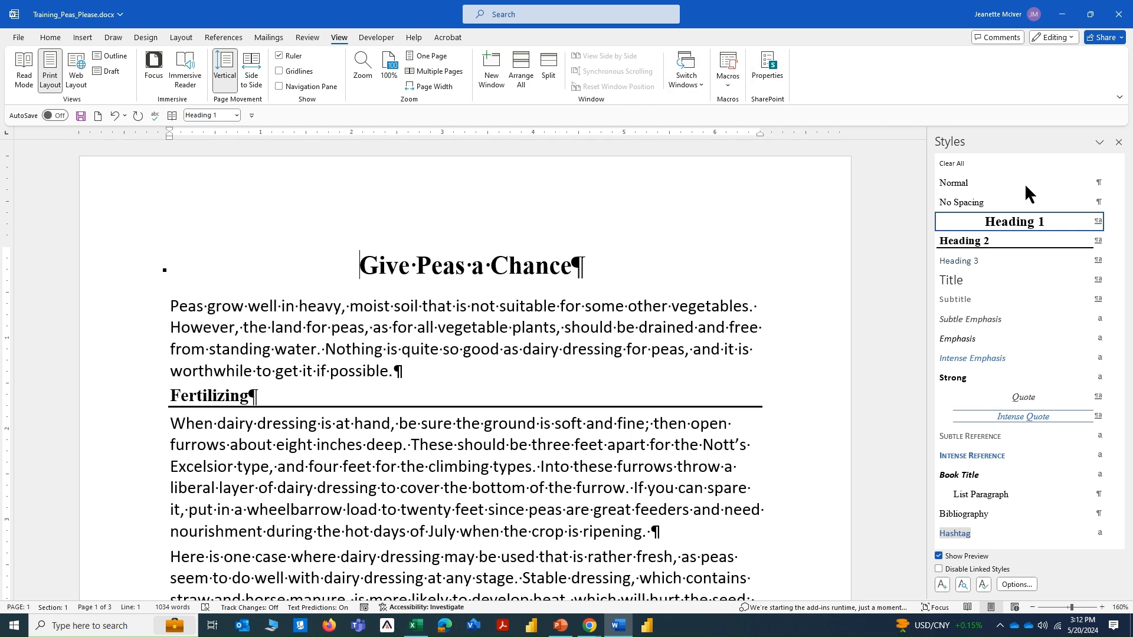
{"action": "left_click", "coordinate": [1118, 144]}
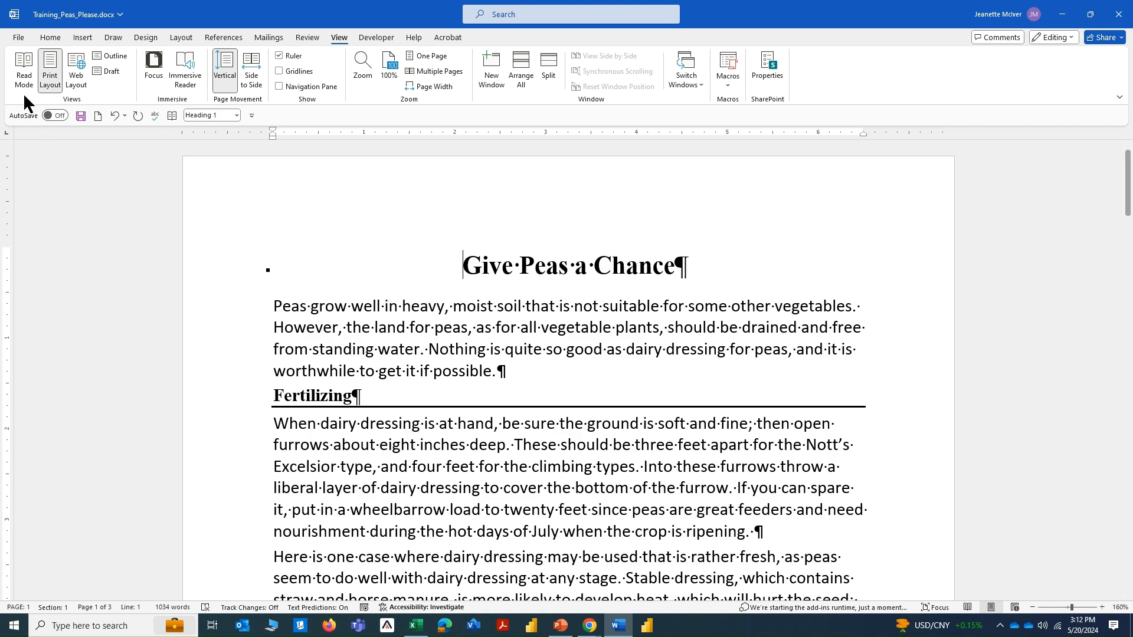
Show Reveal Formatting and inspect the formatting of the word Give in the title.
{"action": "left_click", "coordinate": [50, 37]}
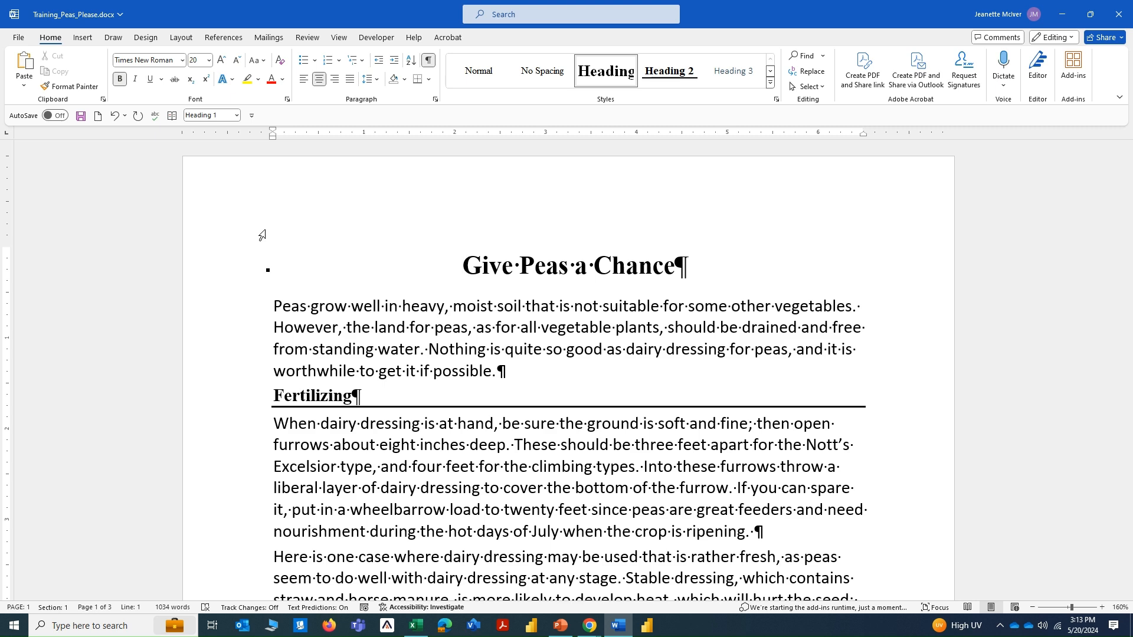
{"action": "key", "text": "shift+F1"}
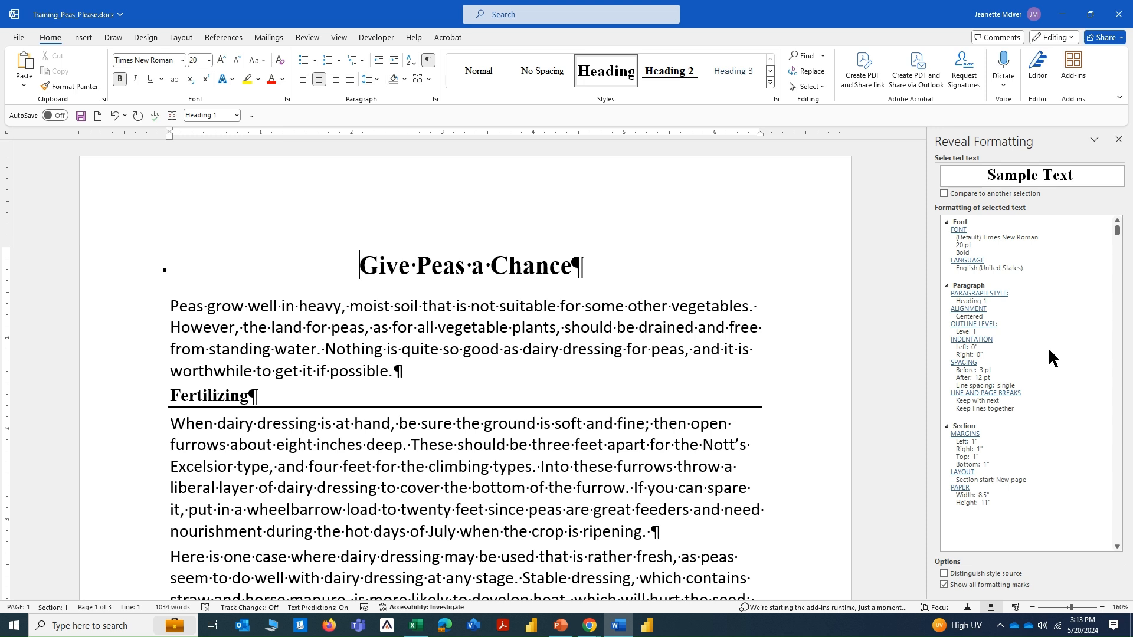
{"action": "left_click", "coordinate": [379, 266]}
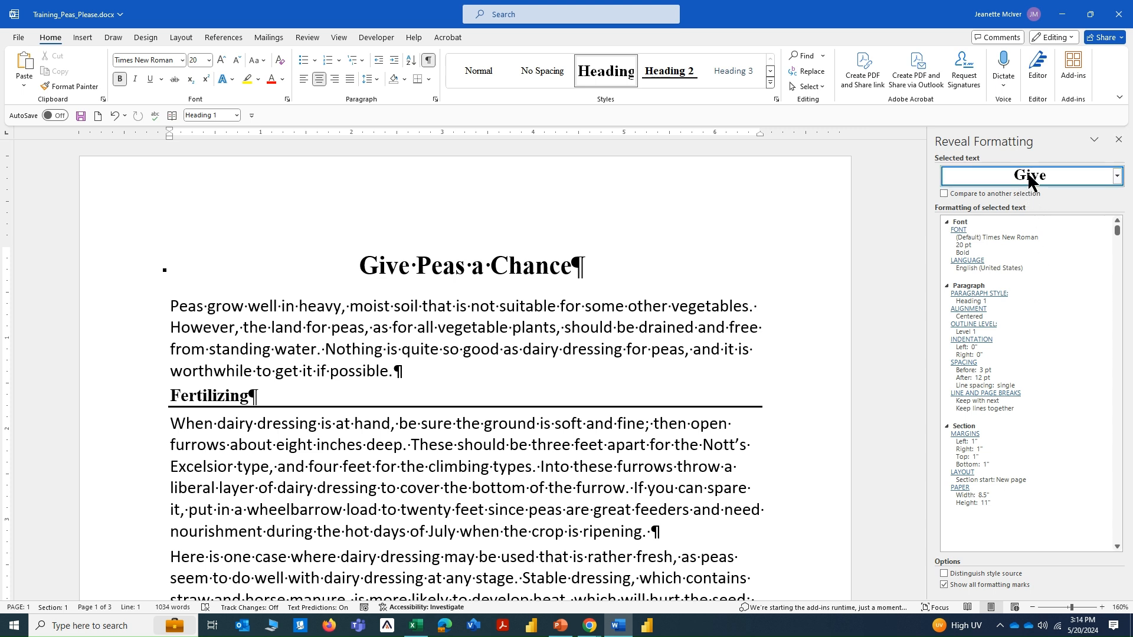
Compare the title's formatting with that of the Fertilizing heading and turn the comparison off.
{"action": "left_click", "coordinate": [945, 193]}
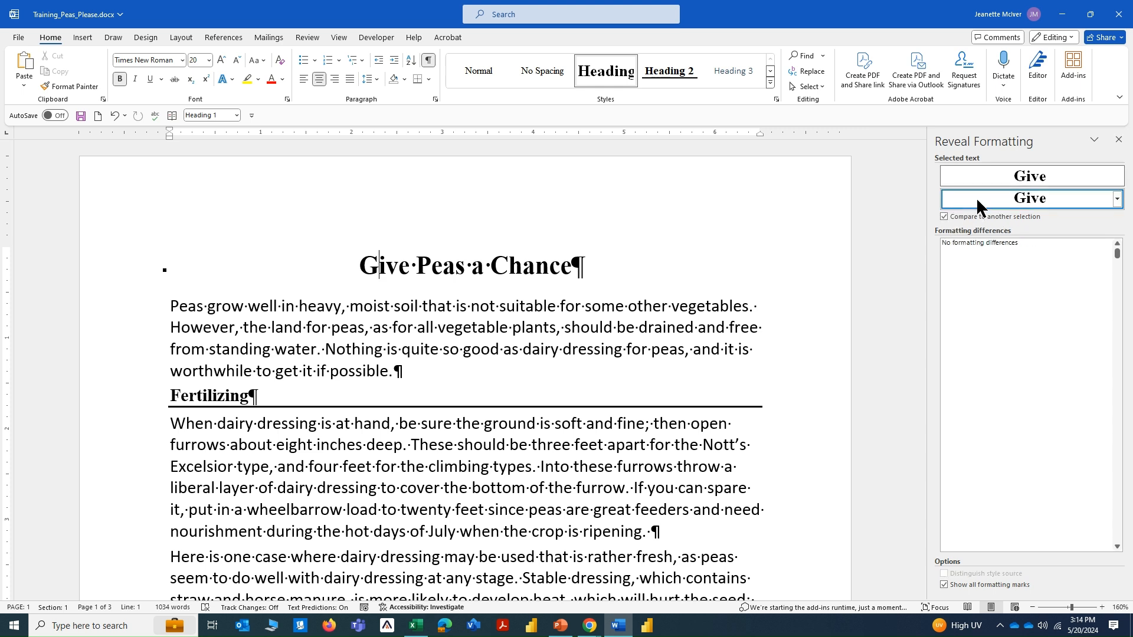
{"action": "left_click", "coordinate": [184, 395]}
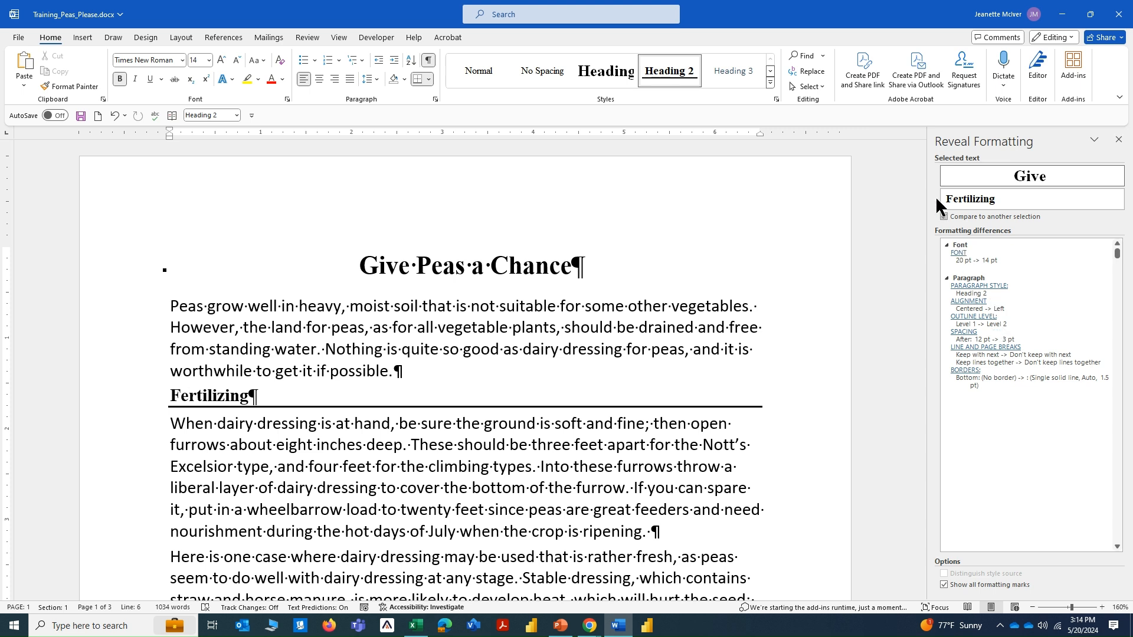
{"action": "left_click", "coordinate": [944, 217]}
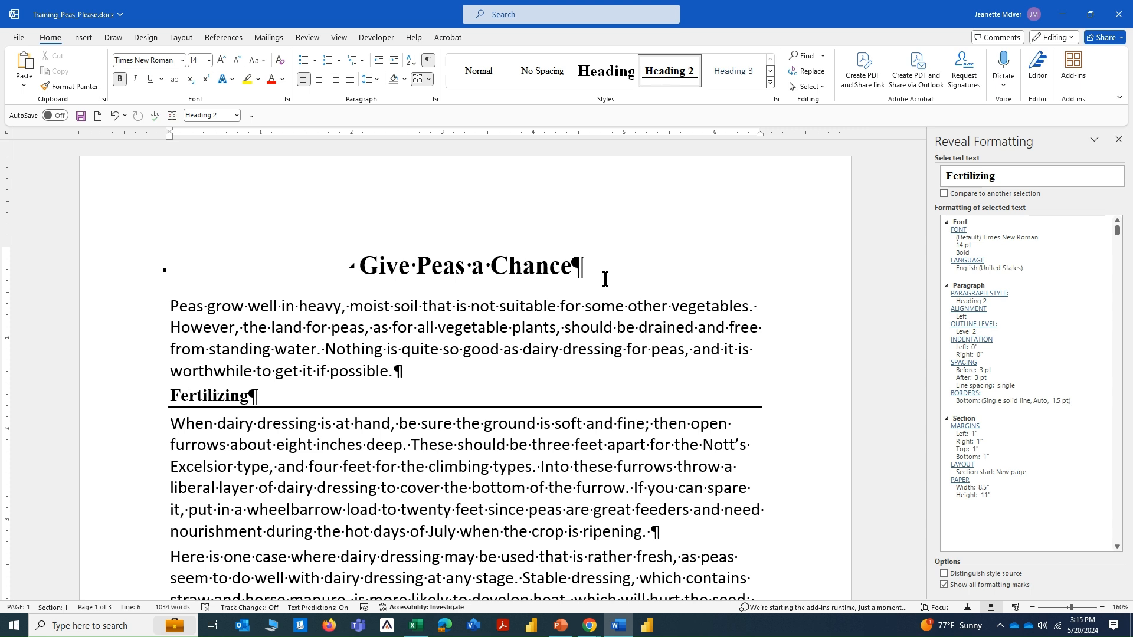
Examine the formatting details of the word Peas in the title and of the Fertilizing heading.
{"action": "left_click", "coordinate": [441, 265]}
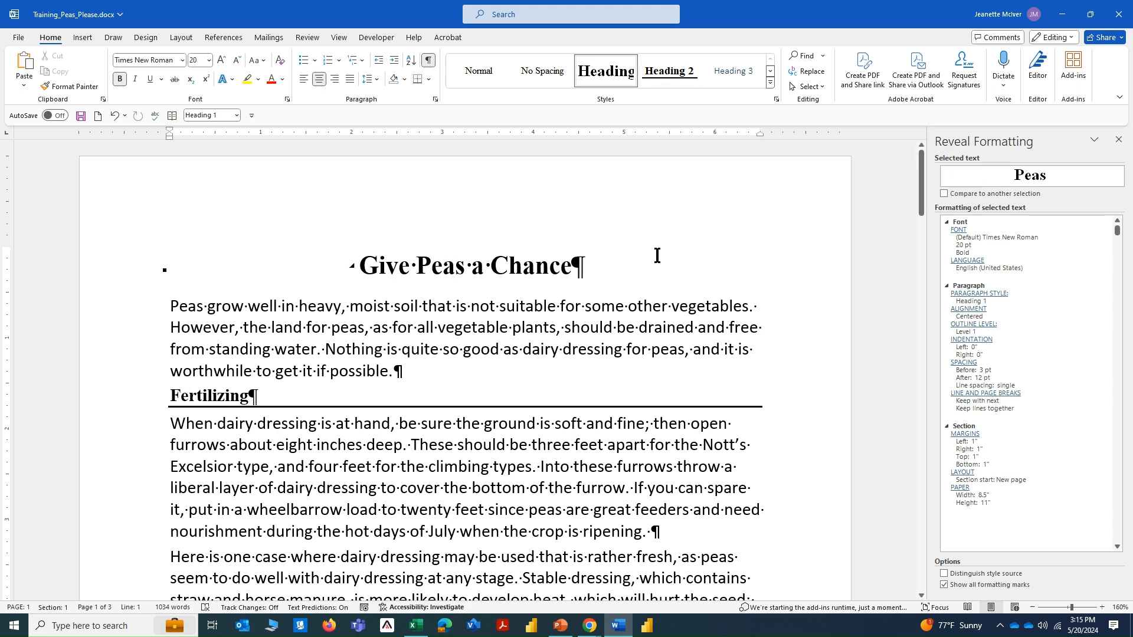
{"action": "key", "text": "ctrl"}
{"action": "key", "text": "ctrl"}
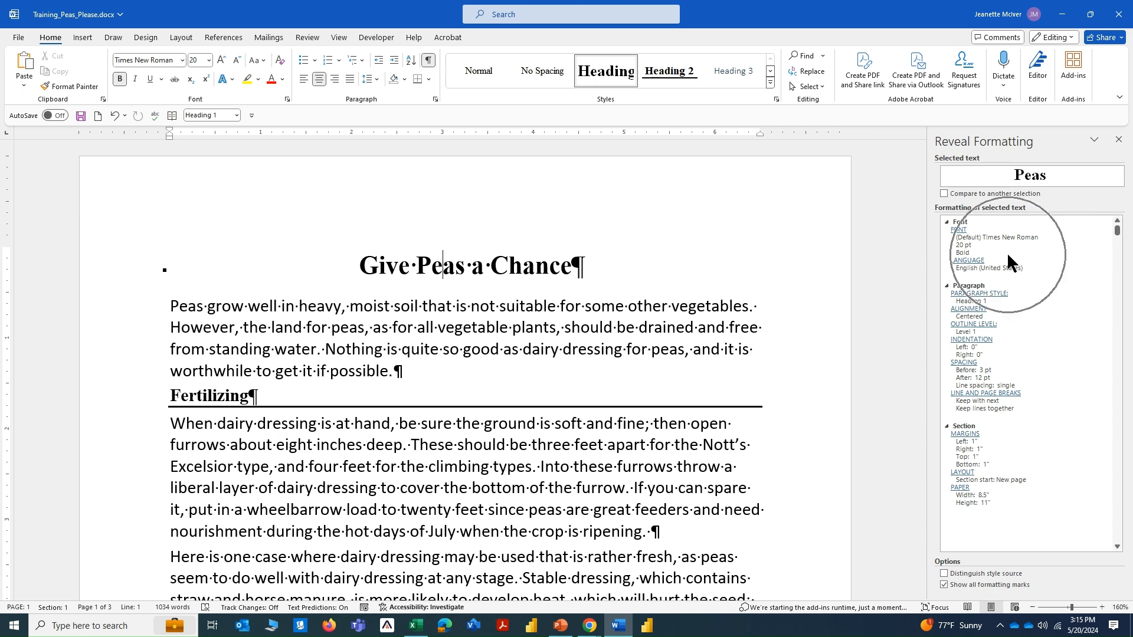
{"action": "left_click", "coordinate": [207, 395]}
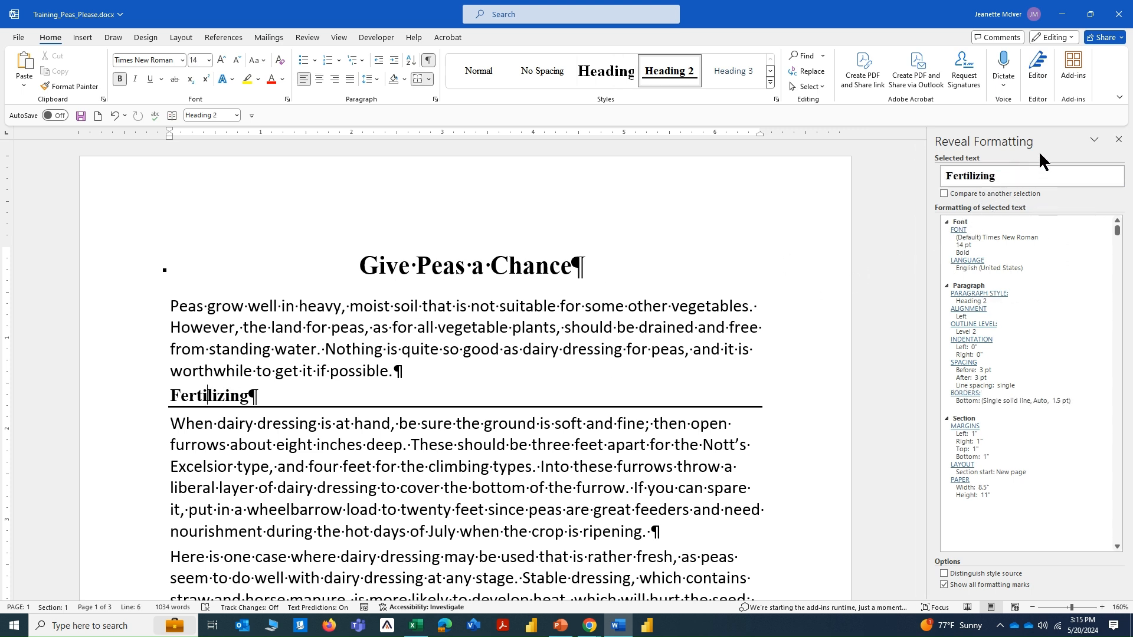
Check the title's and first paragraph's styles in the Styles pane and close the Styles and Reveal Formatting panes.
{"action": "left_click", "coordinate": [775, 98]}
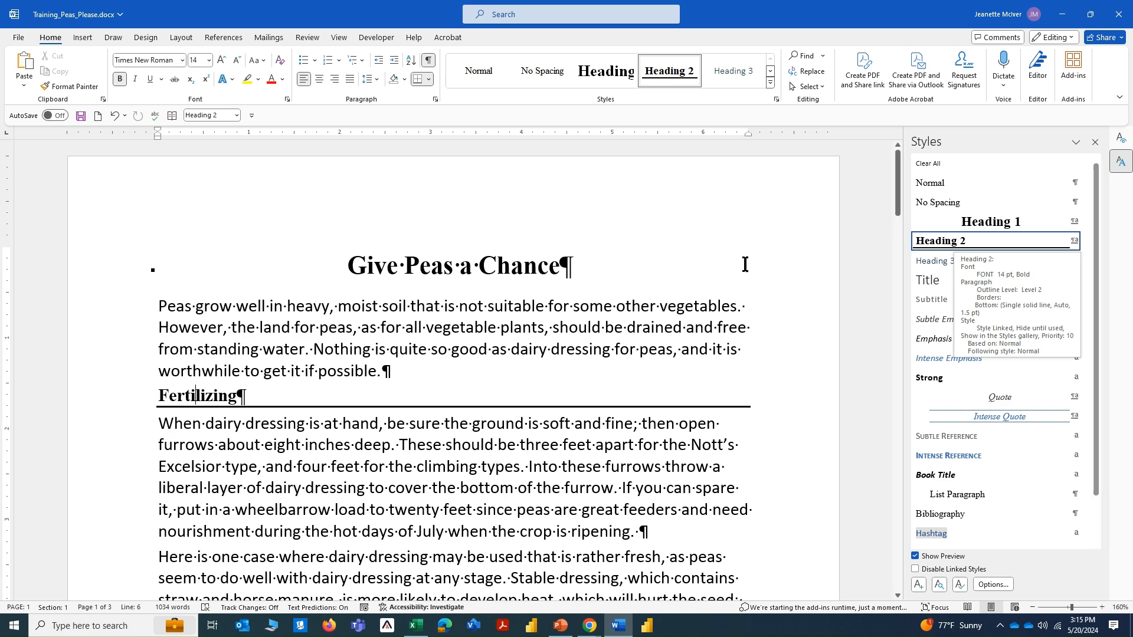
{"action": "left_click", "coordinate": [376, 266]}
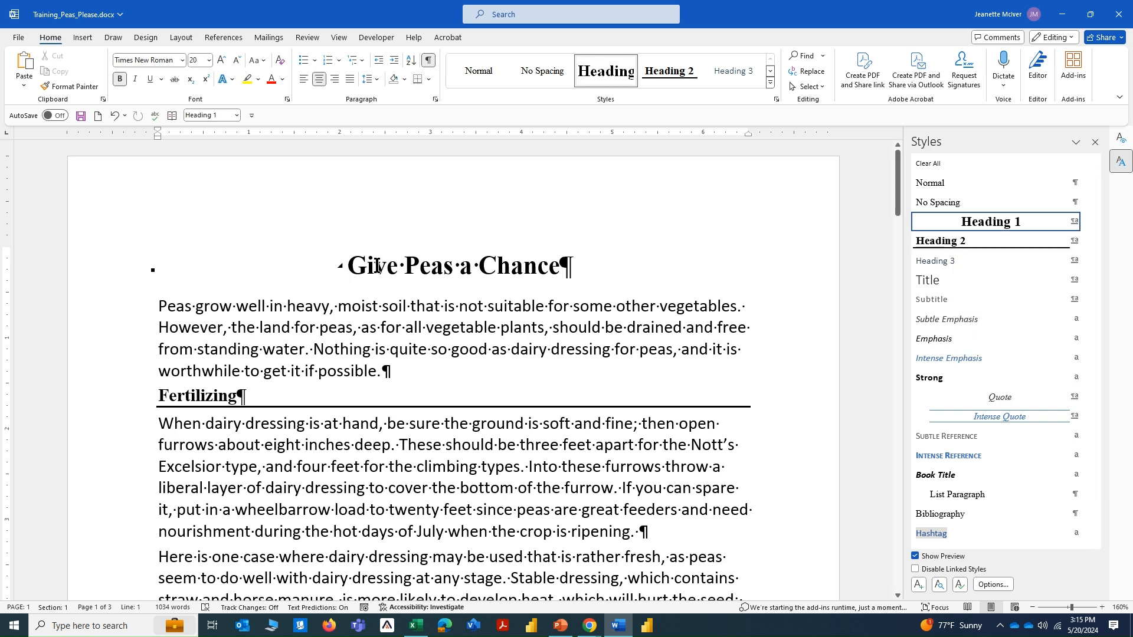
{"action": "left_click", "coordinate": [168, 308]}
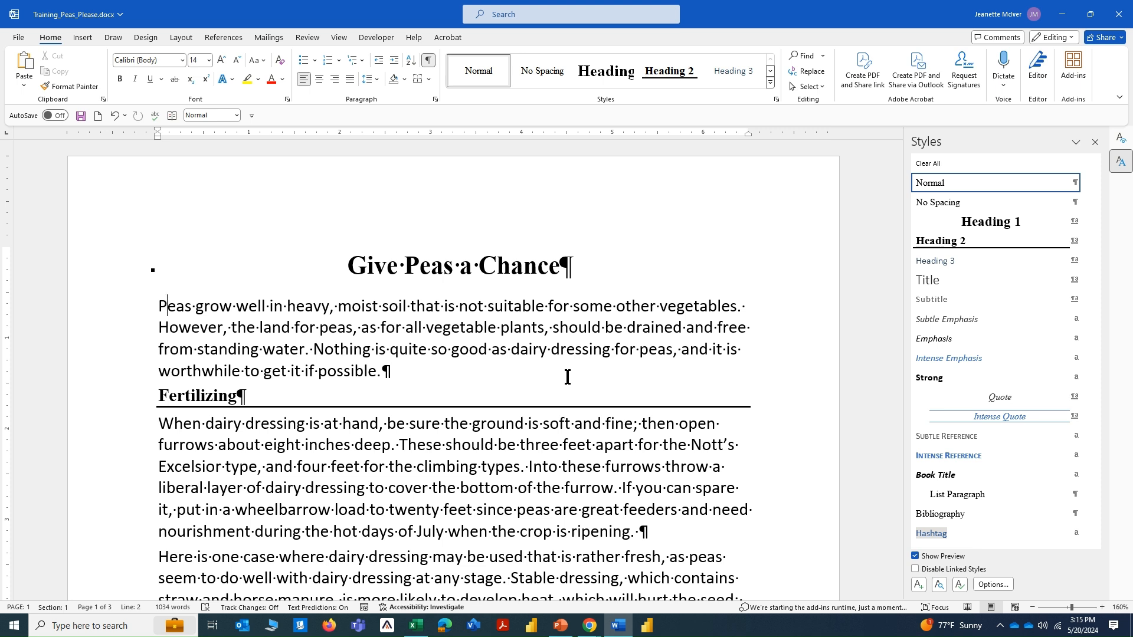
{"action": "left_click", "coordinate": [1095, 141]}
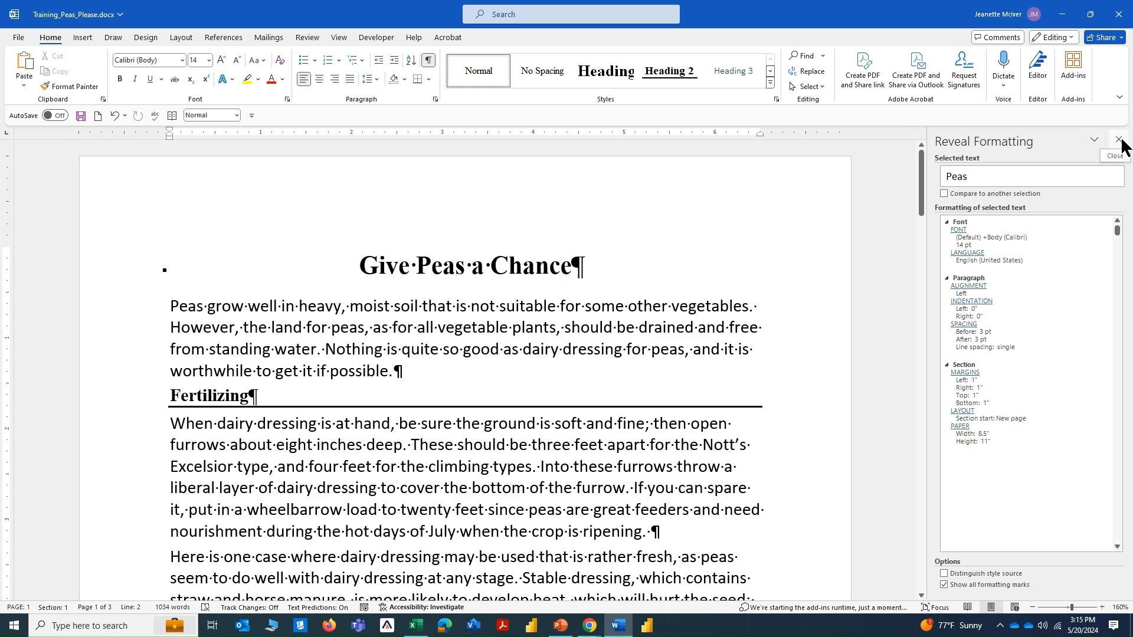
{"action": "left_click", "coordinate": [1121, 143]}
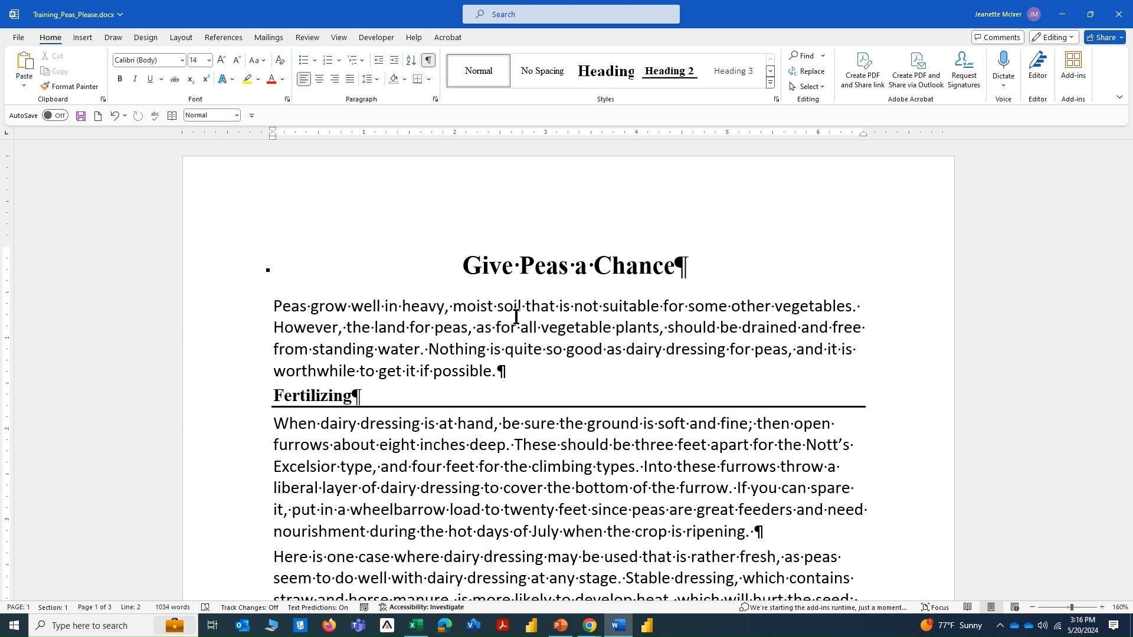
Open the Quick Access Toolbar customization in Word Options and list All Commands as the source.
{"action": "left_click", "coordinate": [19, 38]}
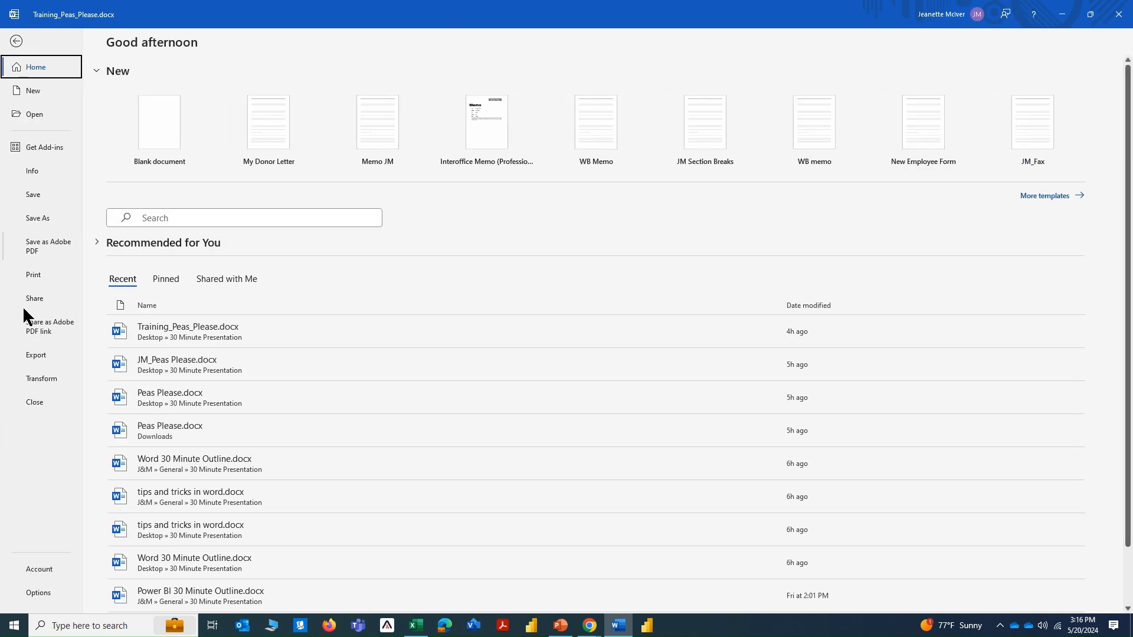
{"action": "left_click", "coordinate": [43, 594]}
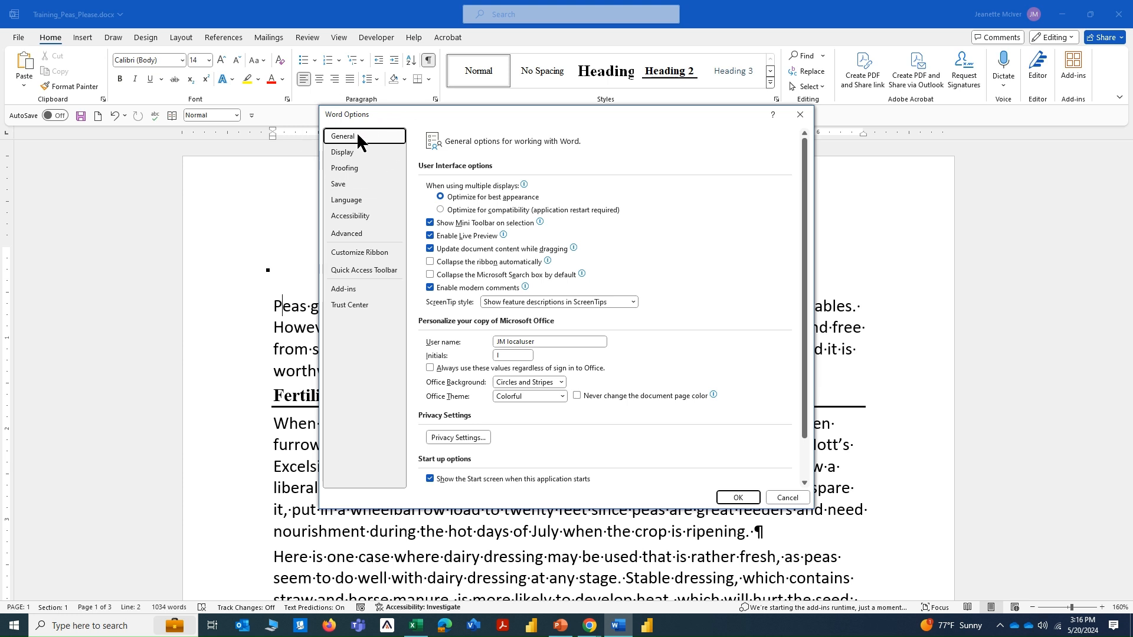
{"action": "left_click", "coordinate": [349, 270]}
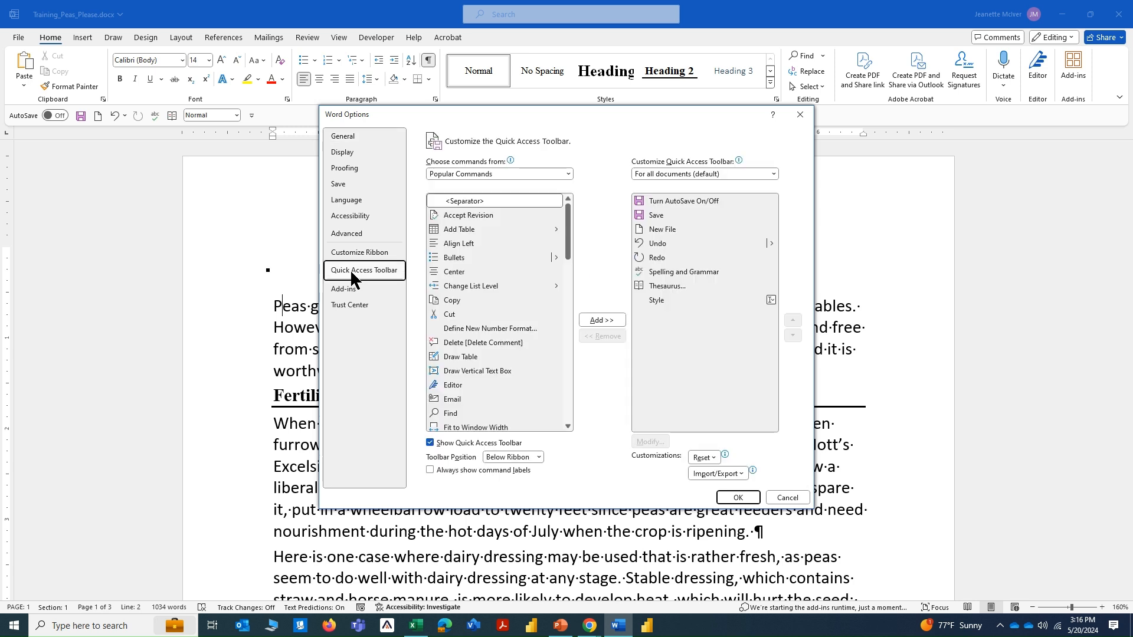
{"action": "left_click", "coordinate": [477, 177]}
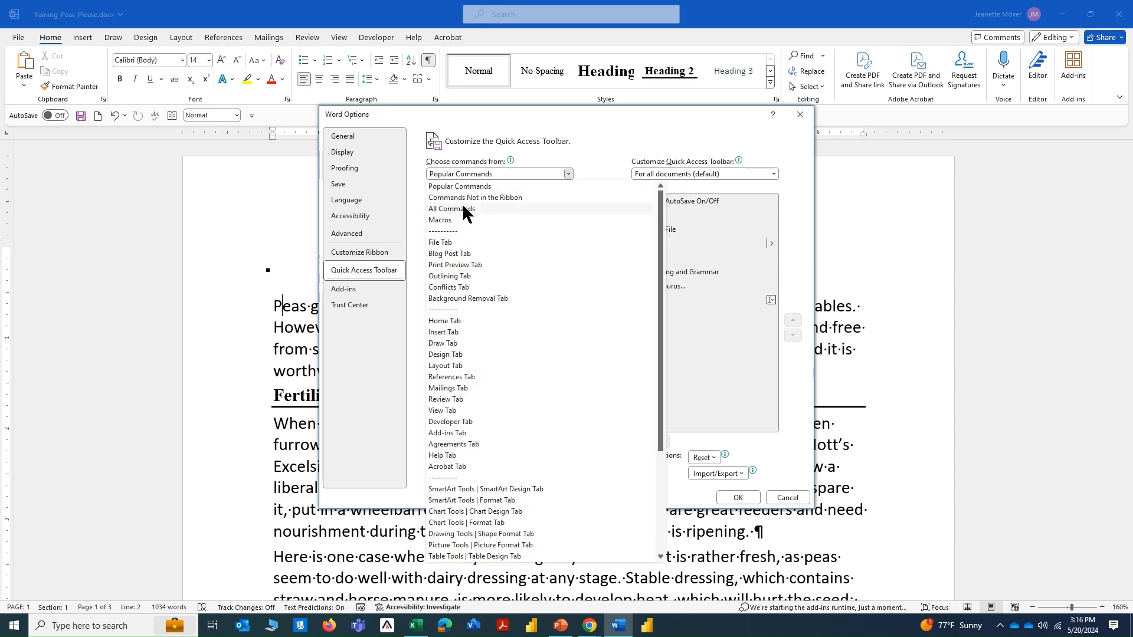
{"action": "key", "text": "Escape"}
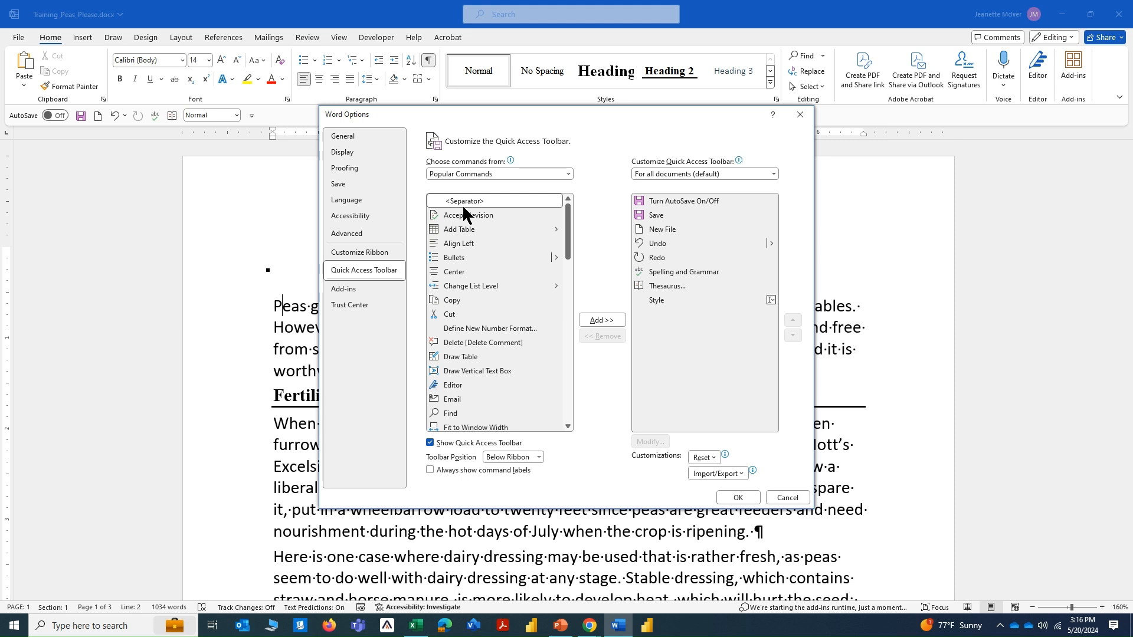
{"action": "key", "text": "Down"}
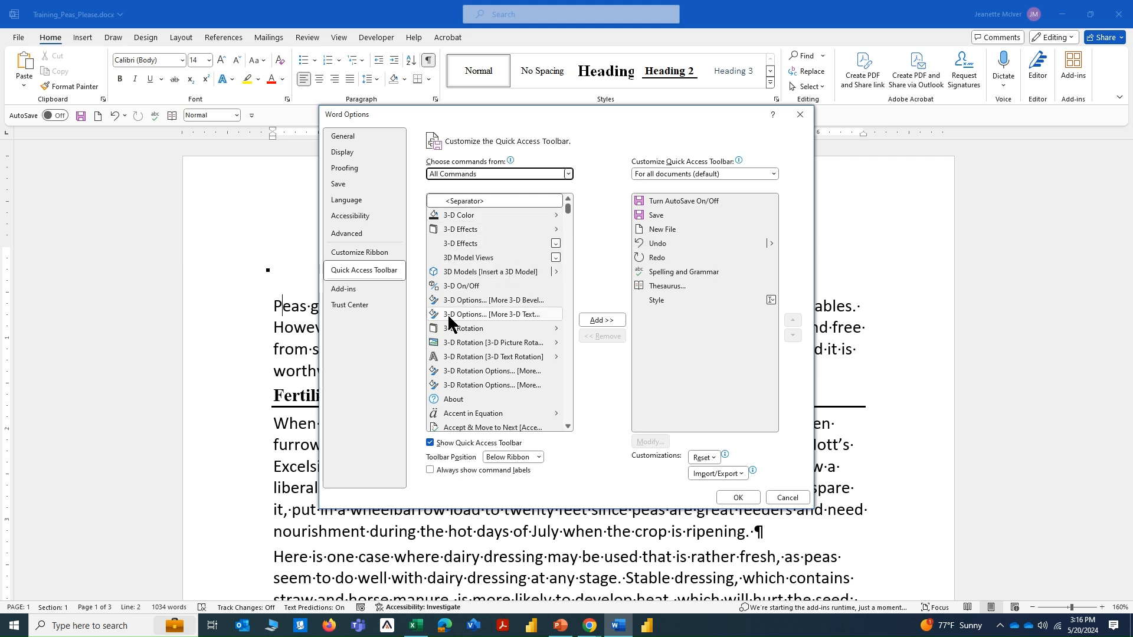
Find the Reveal Formatting command among all commands and add it to the Quick Access Toolbar.
{"action": "left_click", "coordinate": [465, 358]}
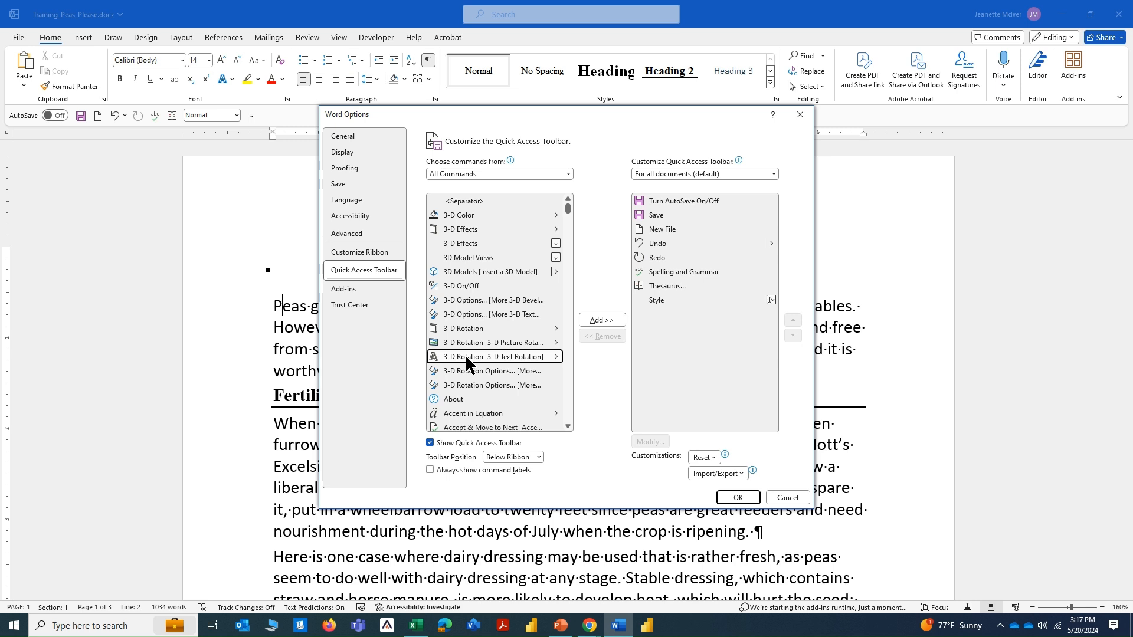
{"action": "key", "text": "r"}
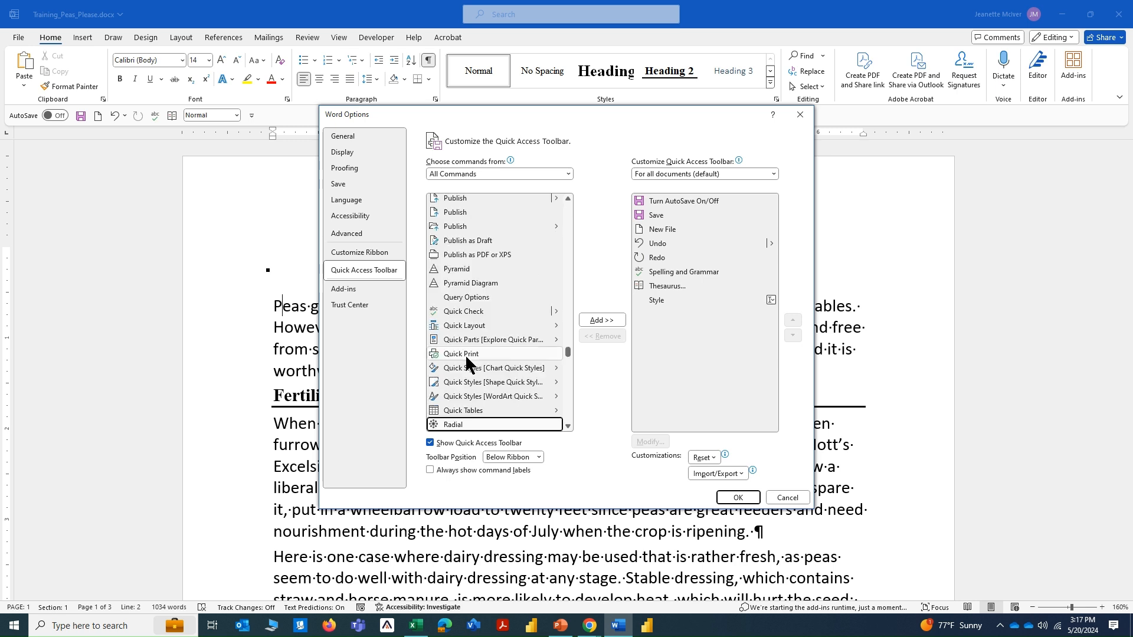
{"action": "scroll", "coordinate": [570, 430], "scroll_direction": "down", "scroll_amount": 5}
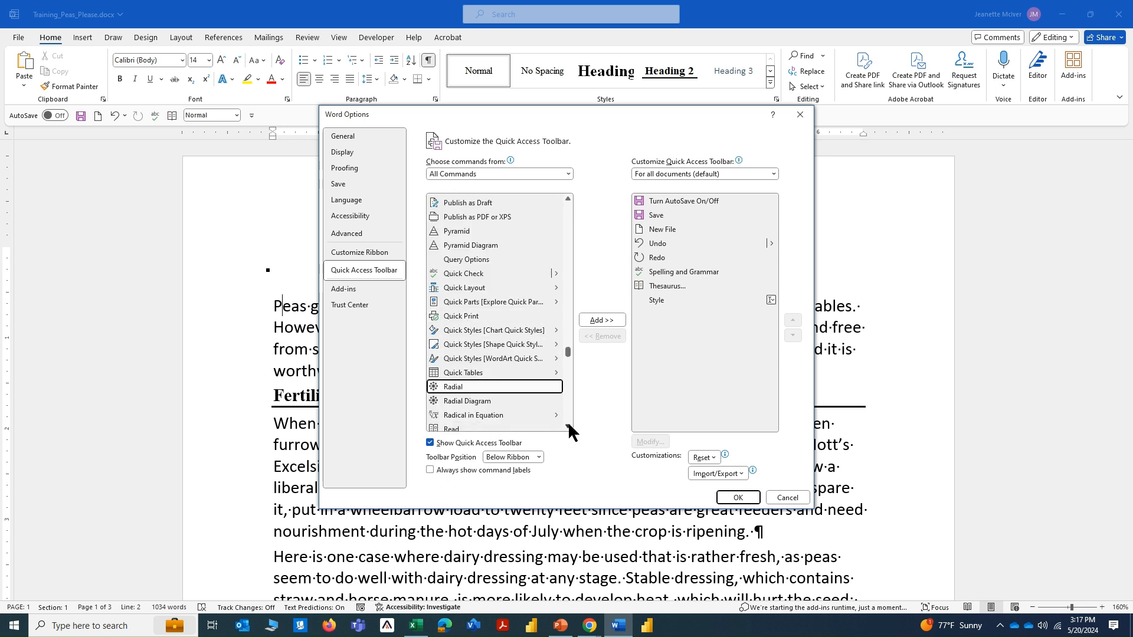
{"action": "scroll", "coordinate": [570, 431], "scroll_direction": "down", "scroll_amount": 7}
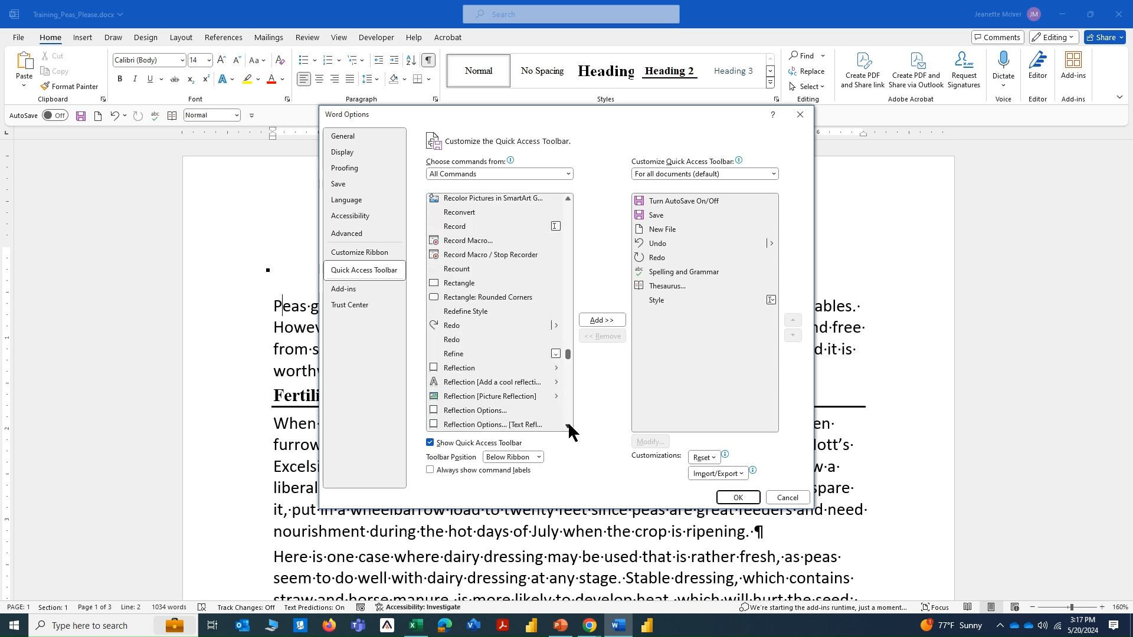
{"action": "scroll", "coordinate": [570, 431], "scroll_direction": "down", "scroll_amount": 8}
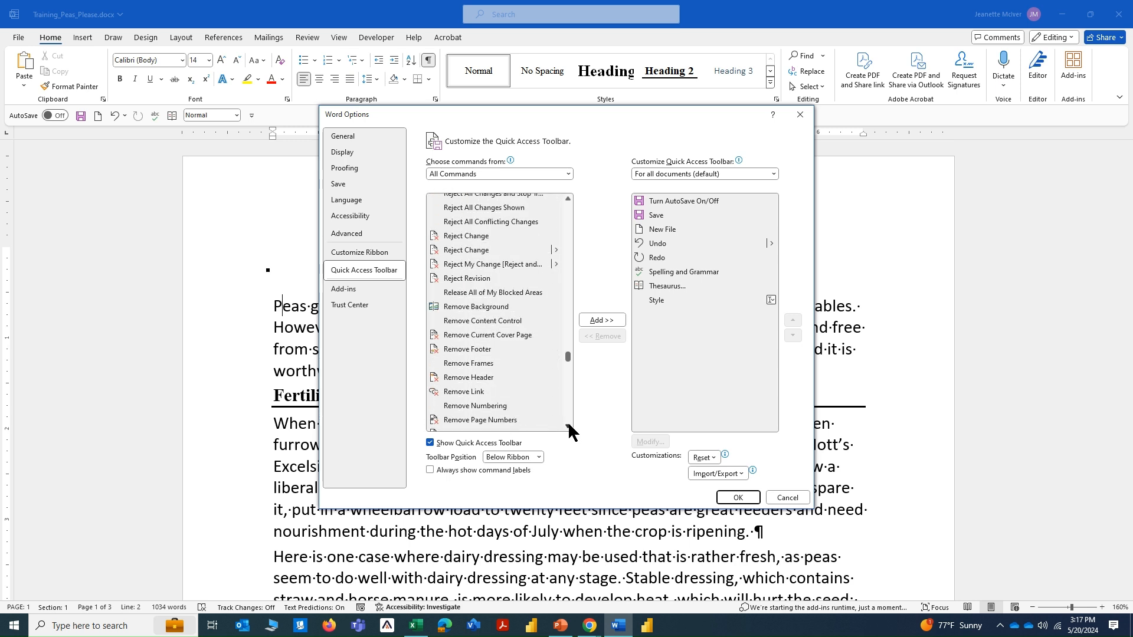
{"action": "scroll", "coordinate": [568, 422], "scroll_direction": "down", "scroll_amount": 4}
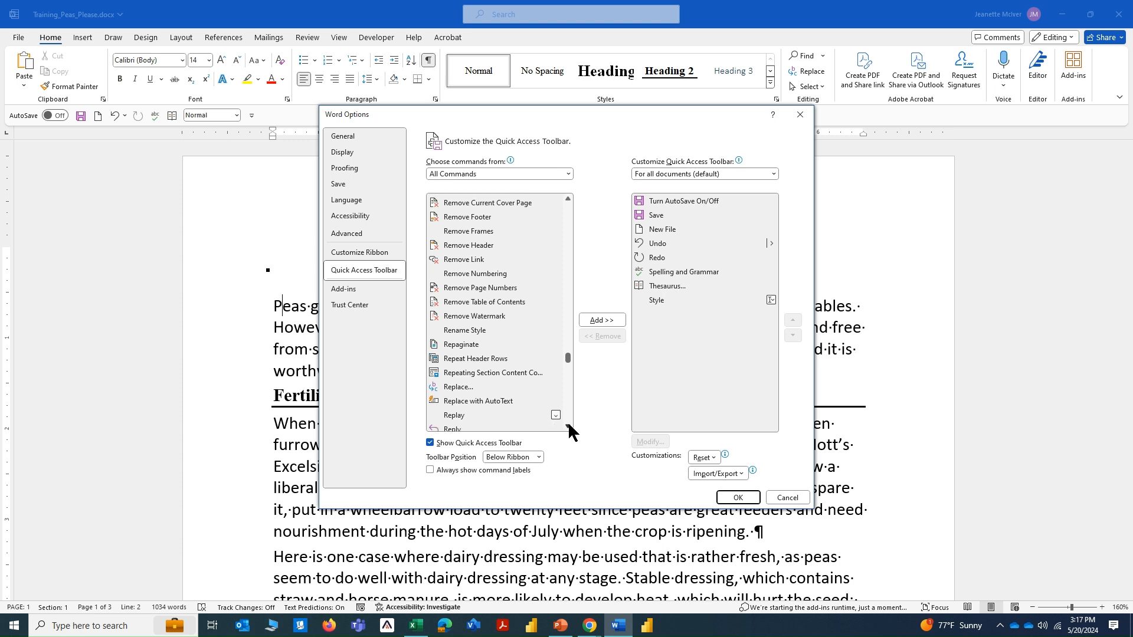
{"action": "scroll", "coordinate": [569, 425], "scroll_direction": "down", "scroll_amount": 6}
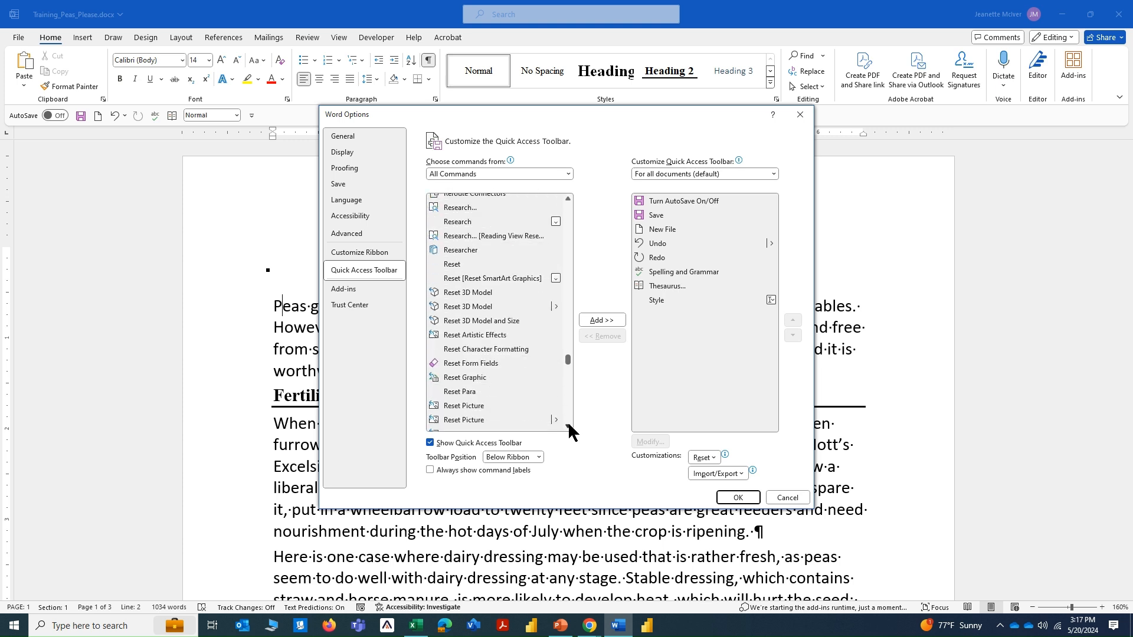
{"action": "scroll", "coordinate": [569, 430], "scroll_direction": "down", "scroll_amount": 4}
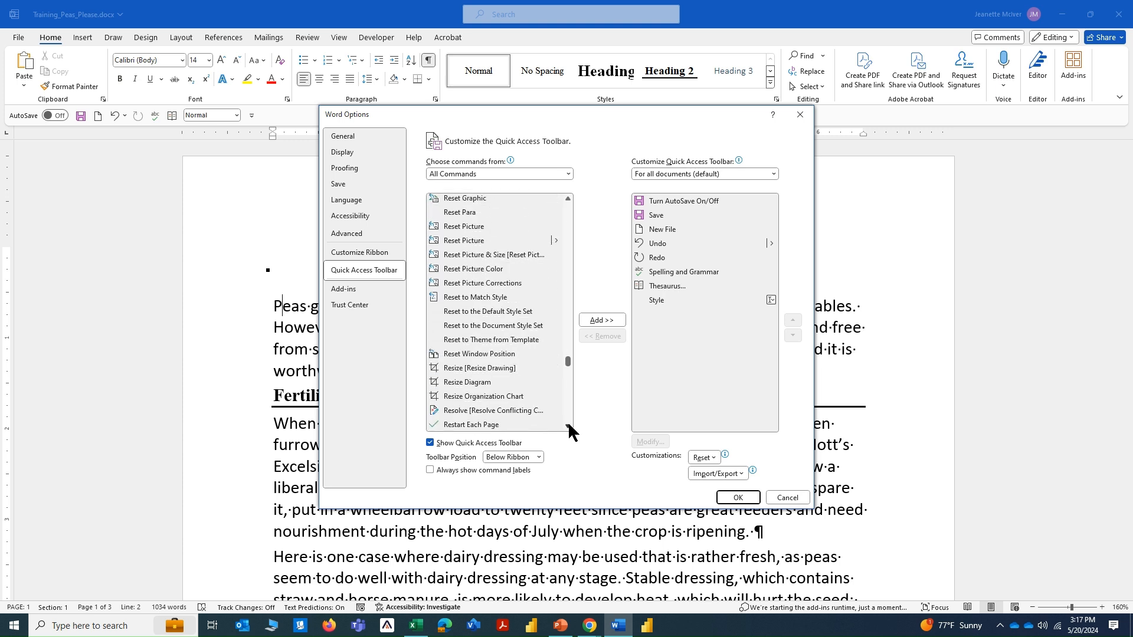
{"action": "scroll", "coordinate": [569, 425], "scroll_direction": "down", "scroll_amount": 3}
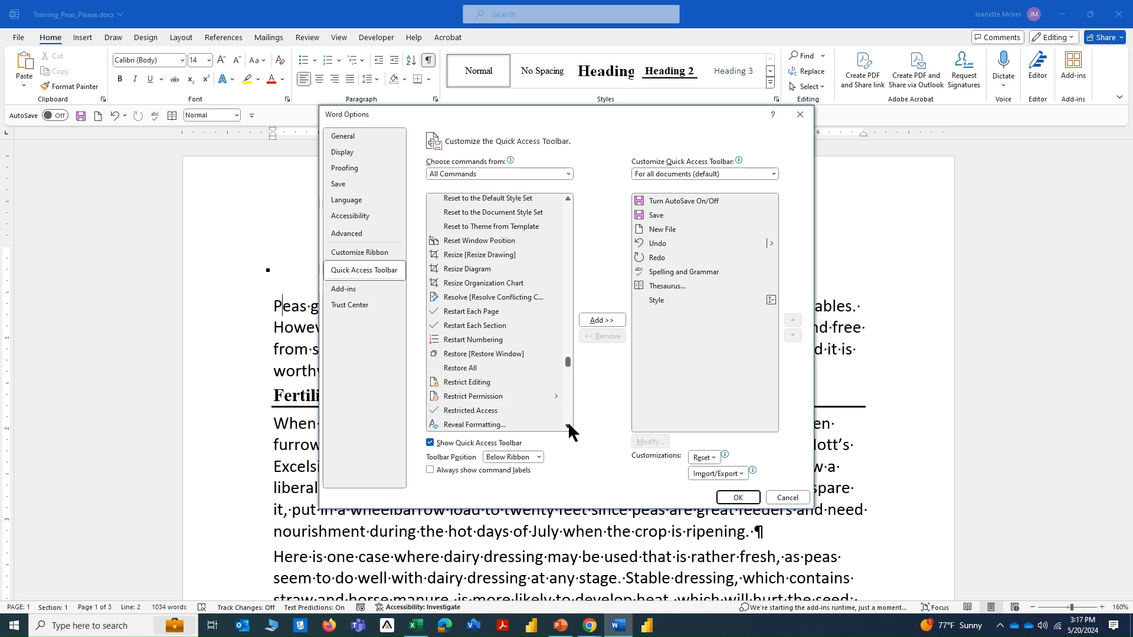
{"action": "scroll", "coordinate": [570, 431], "scroll_direction": "down", "scroll_amount": 1}
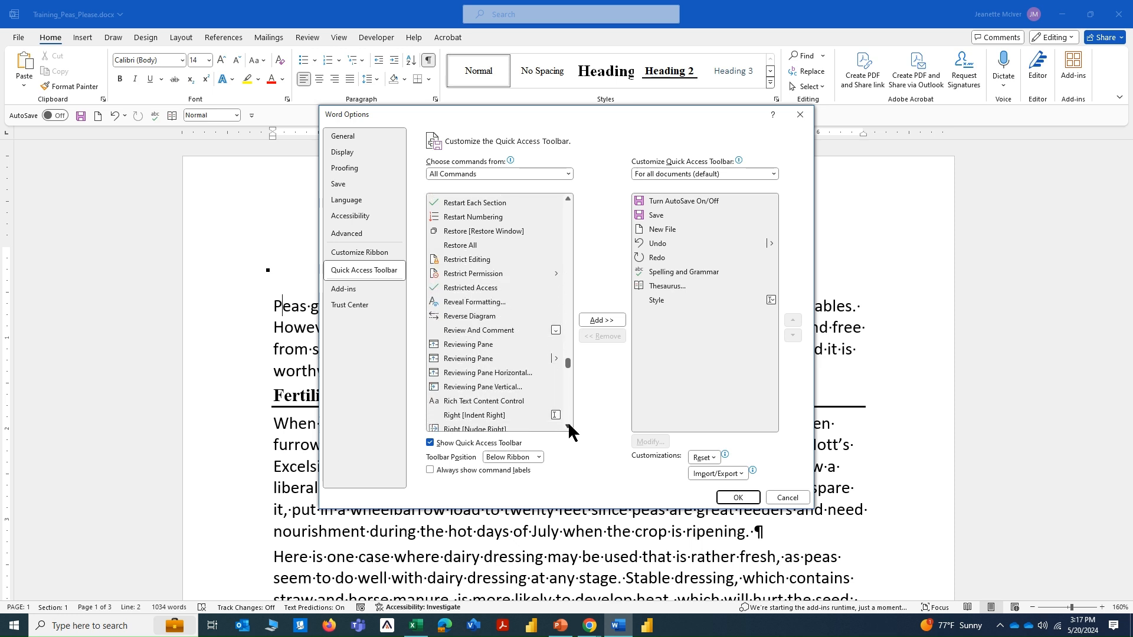
{"action": "left_click", "coordinate": [472, 304]}
{"action": "left_click", "coordinate": [599, 321]}
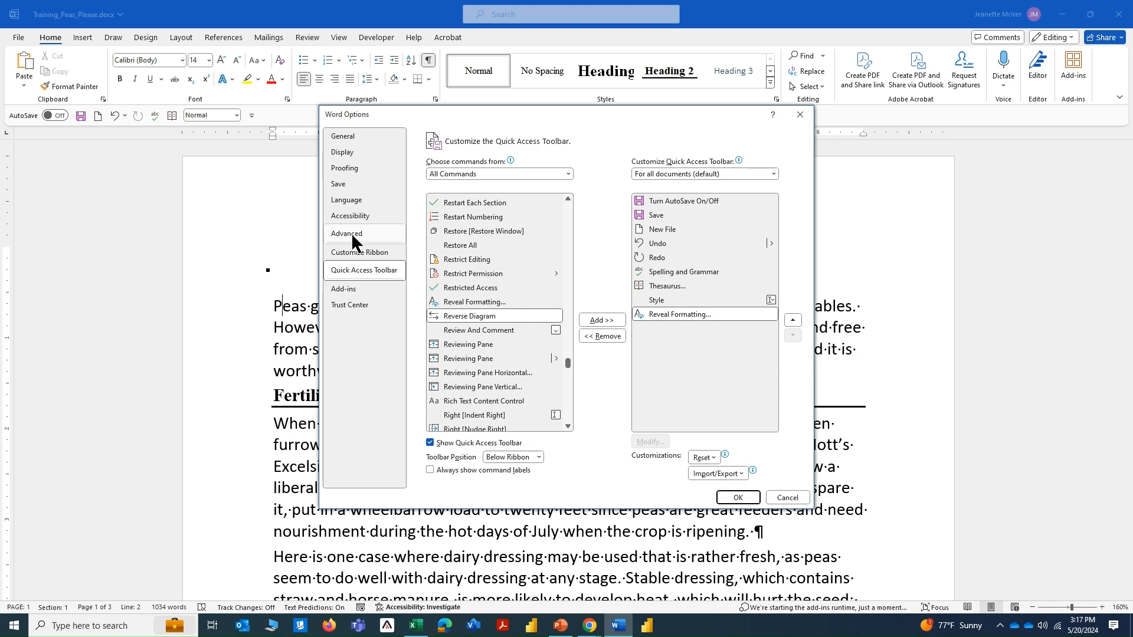
Set the style area pane width in Draft and Outline views to 1 inch and apply the Word options.
{"action": "left_click", "coordinate": [352, 237]}
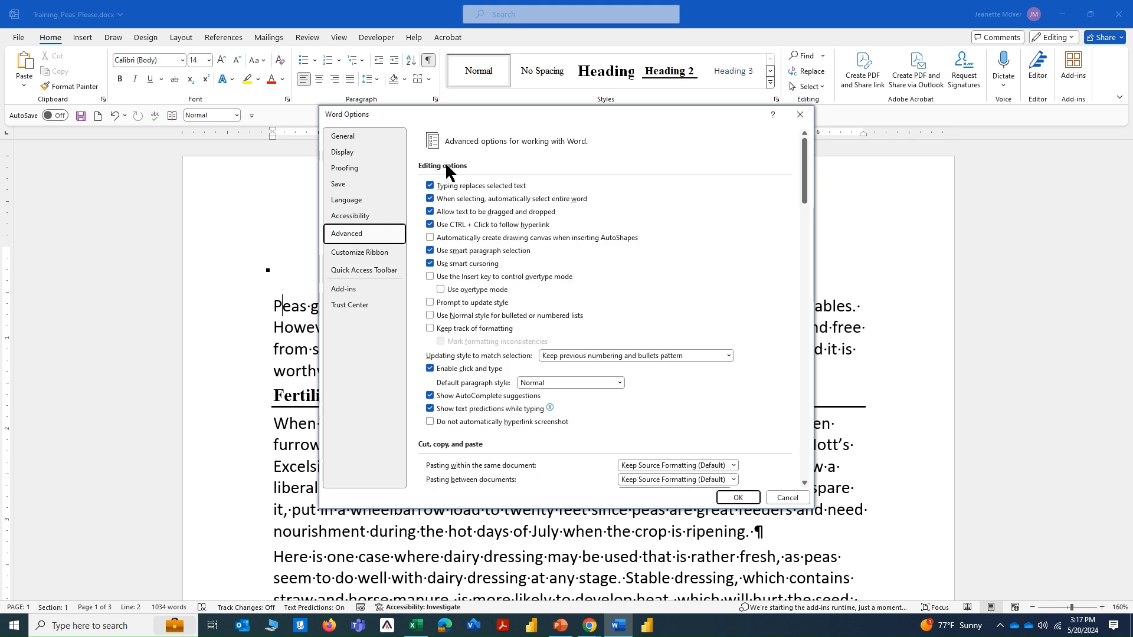
{"action": "scroll", "coordinate": [490, 268], "scroll_direction": "down", "scroll_amount": 5}
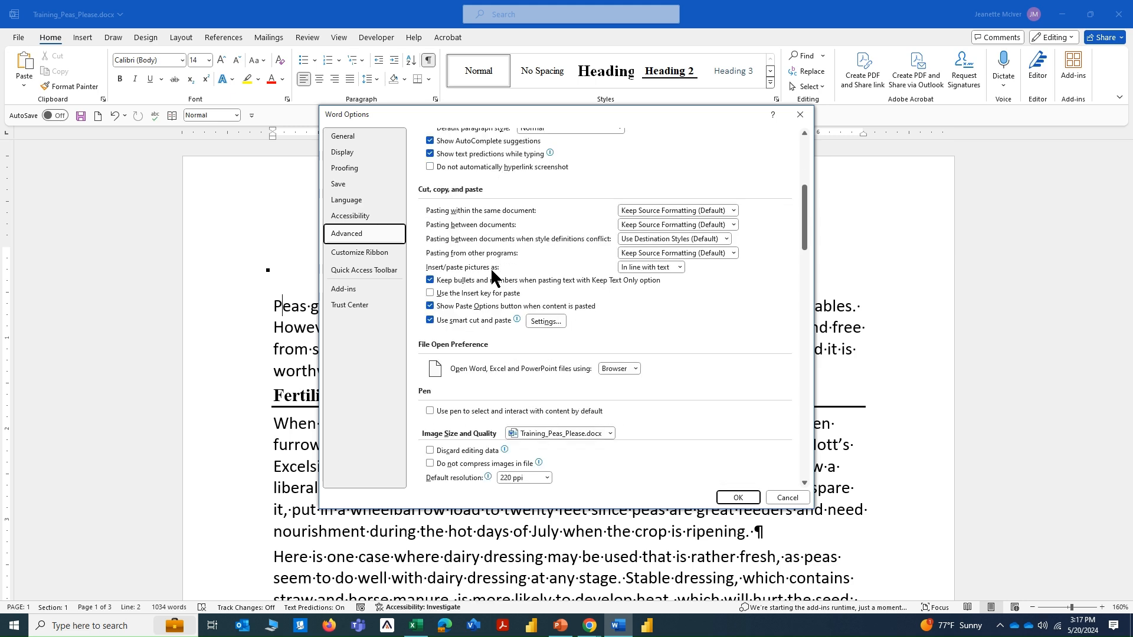
{"action": "scroll", "coordinate": [490, 267], "scroll_direction": "down", "scroll_amount": 8}
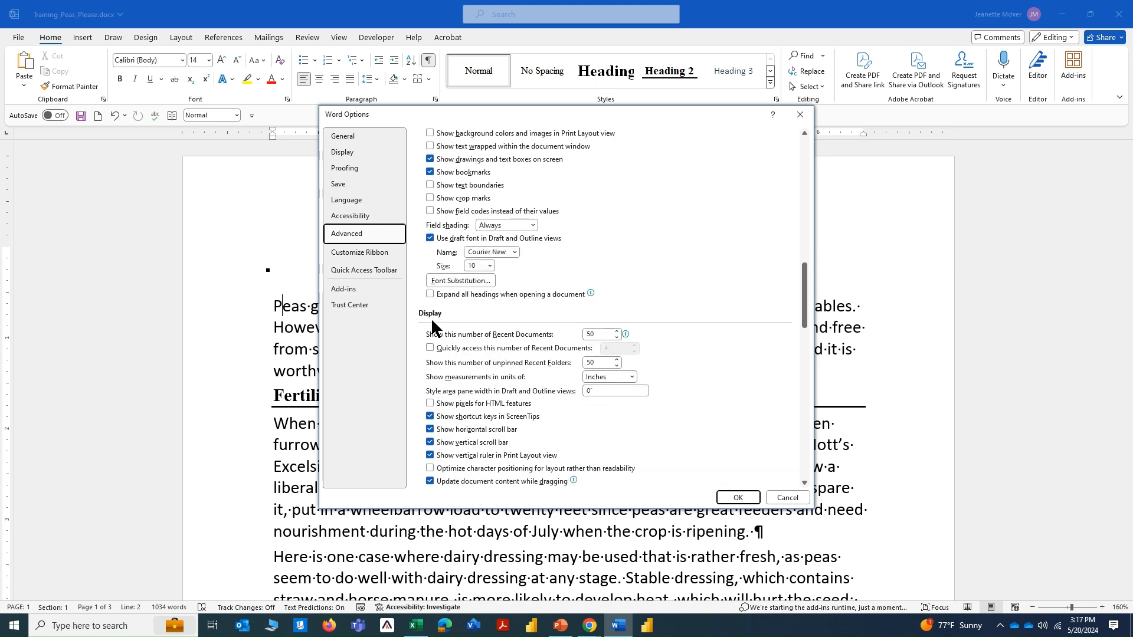
{"action": "scroll", "coordinate": [430, 313], "scroll_direction": "down", "scroll_amount": 2}
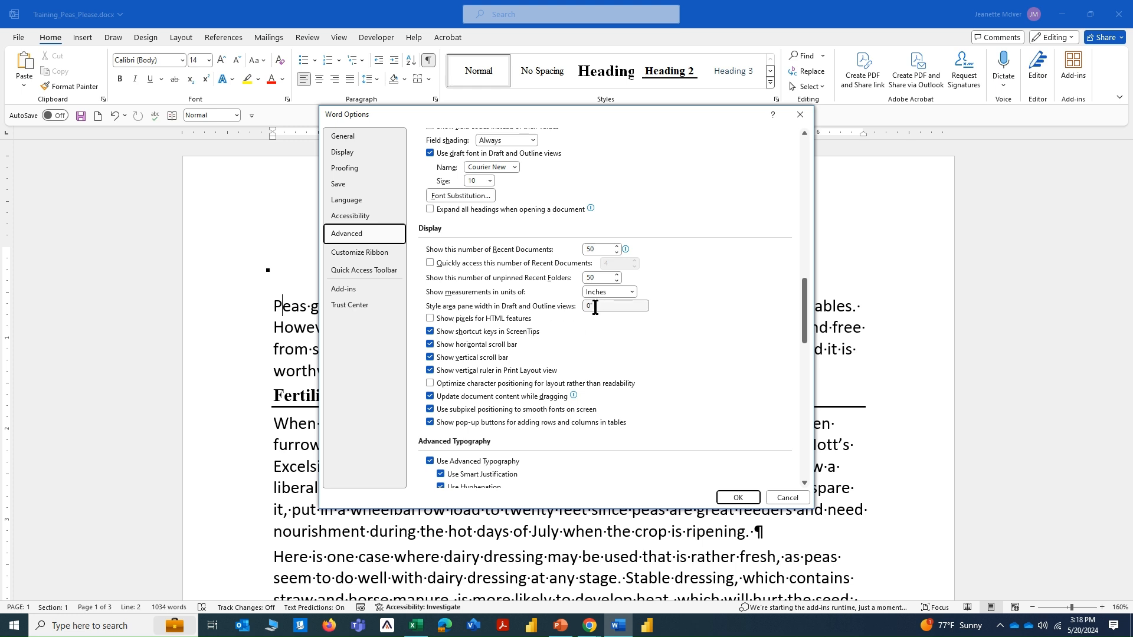
{"action": "left_click", "coordinate": [573, 306]}
{"action": "type", "text": "1"}
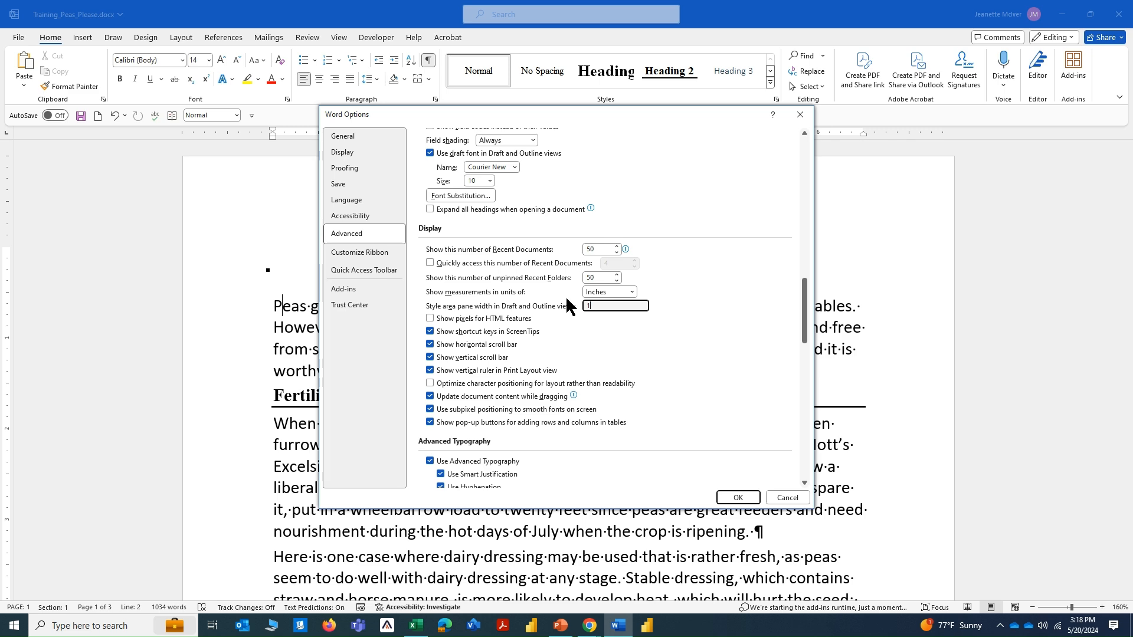
{"action": "left_click", "coordinate": [733, 500]}
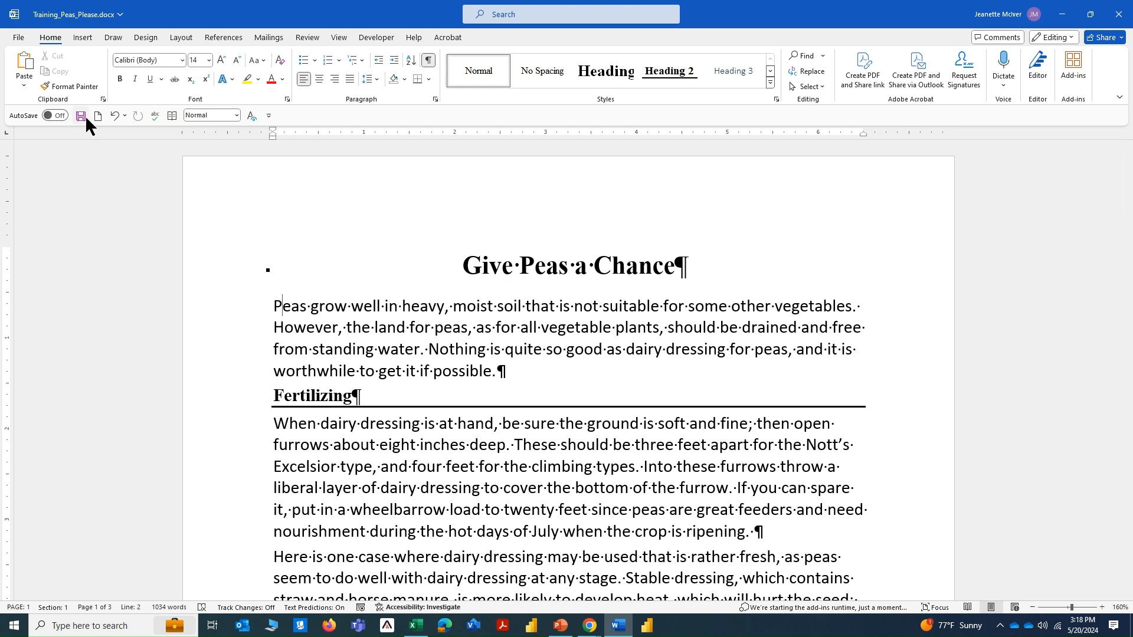
Show and hide the Reveal Formatting pane using its new Quick Access Toolbar command.
{"action": "left_click", "coordinate": [252, 116]}
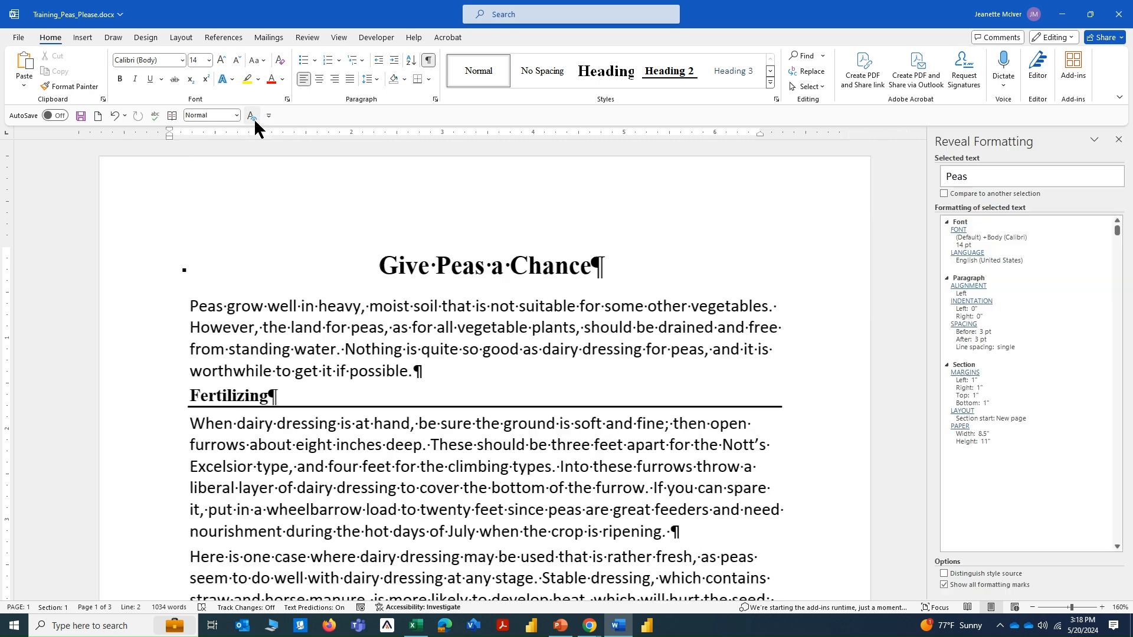
{"action": "left_click", "coordinate": [252, 116]}
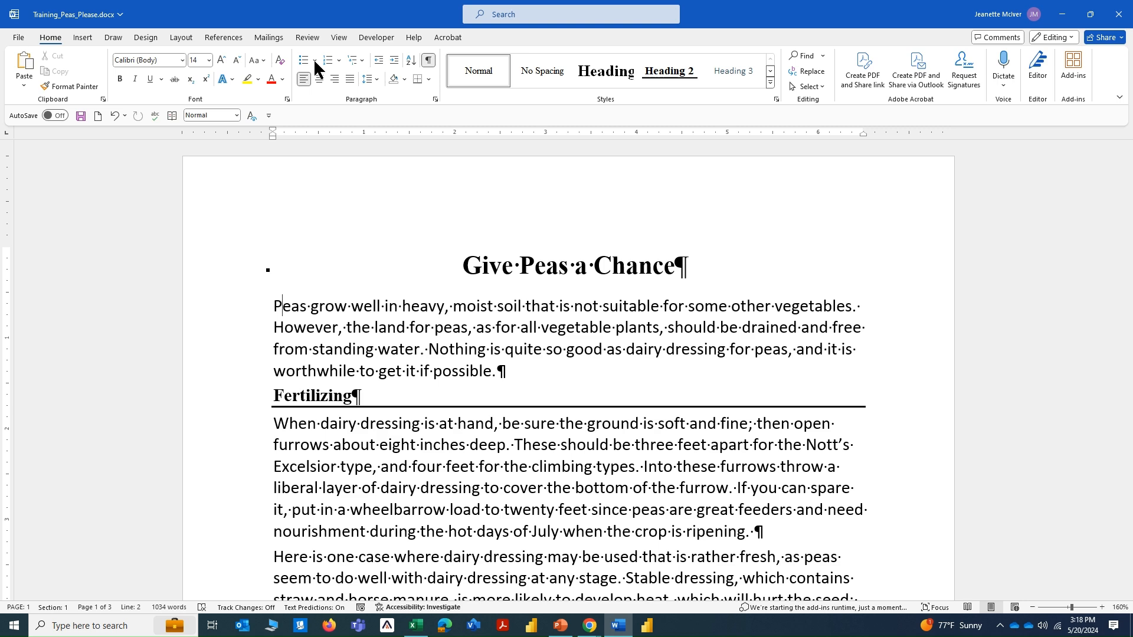
Switch the document to Draft view and widen the style area pane slightly.
{"action": "left_click", "coordinate": [339, 38]}
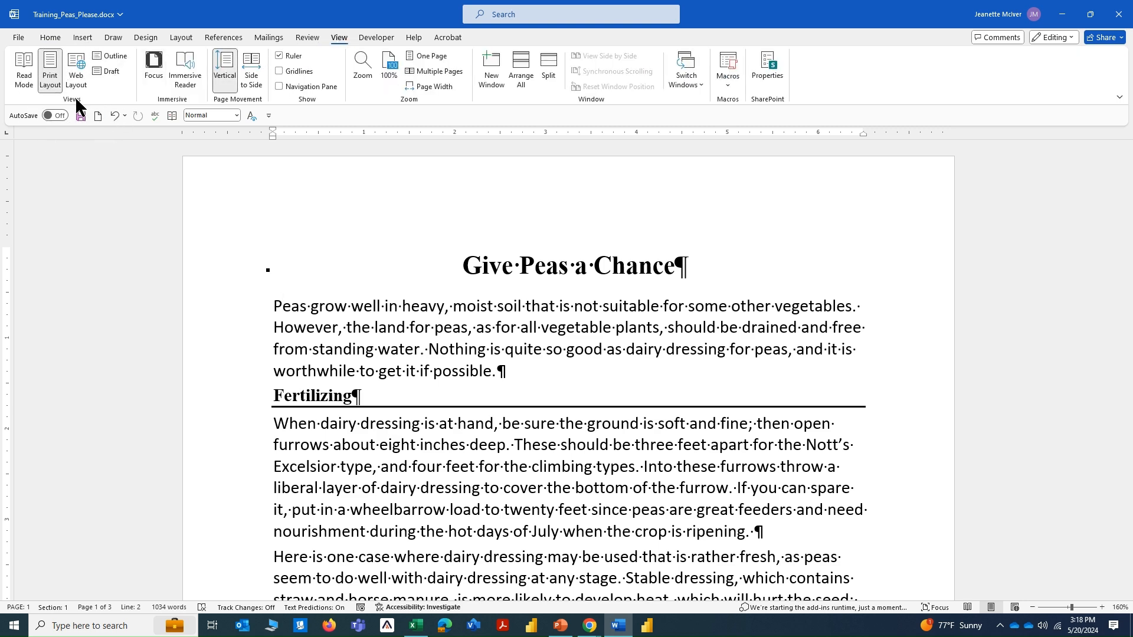
{"action": "left_click", "coordinate": [107, 71]}
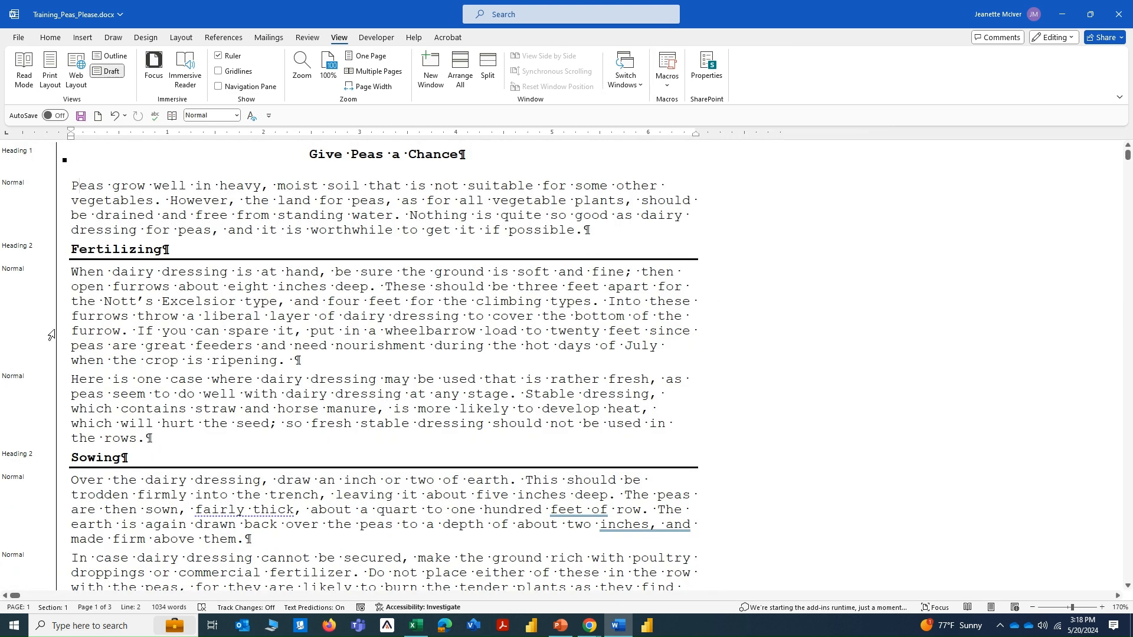
{"action": "left_click_drag", "start_coordinate": [56, 321], "coordinate": [75, 315]}
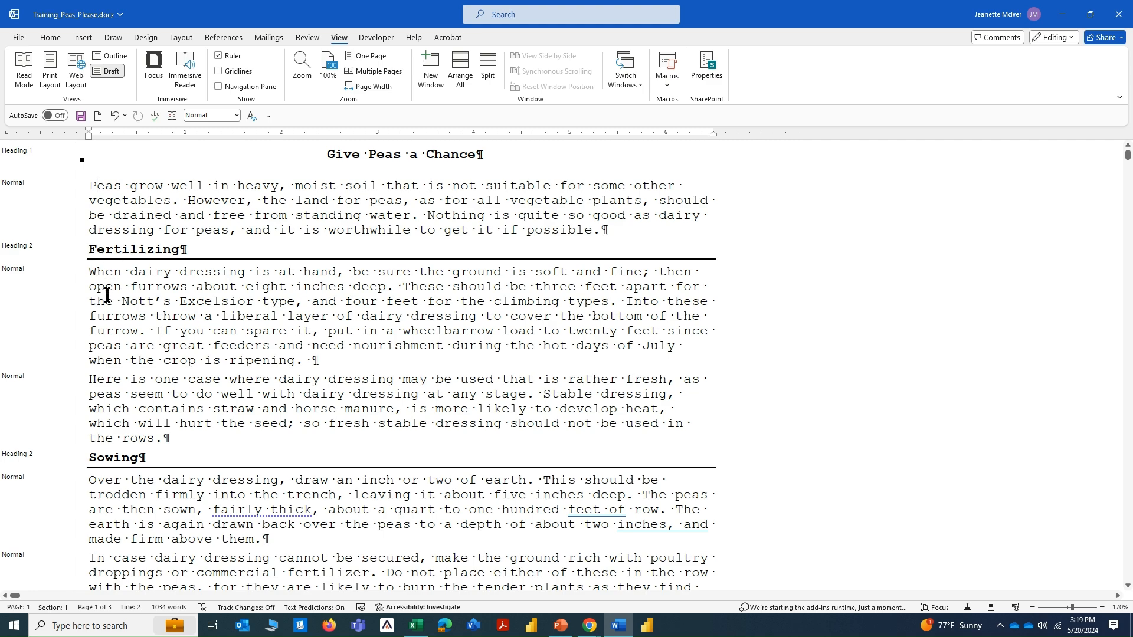
Review the paragraph styles in the style area down to Caring for the Vines and return to Print Layout view.
{"action": "scroll", "coordinate": [107, 295], "scroll_direction": "down", "scroll_amount": 2}
{"action": "scroll", "coordinate": [107, 295], "scroll_direction": "down", "scroll_amount": 2}
{"action": "scroll", "coordinate": [107, 295], "scroll_direction": "down", "scroll_amount": 9}
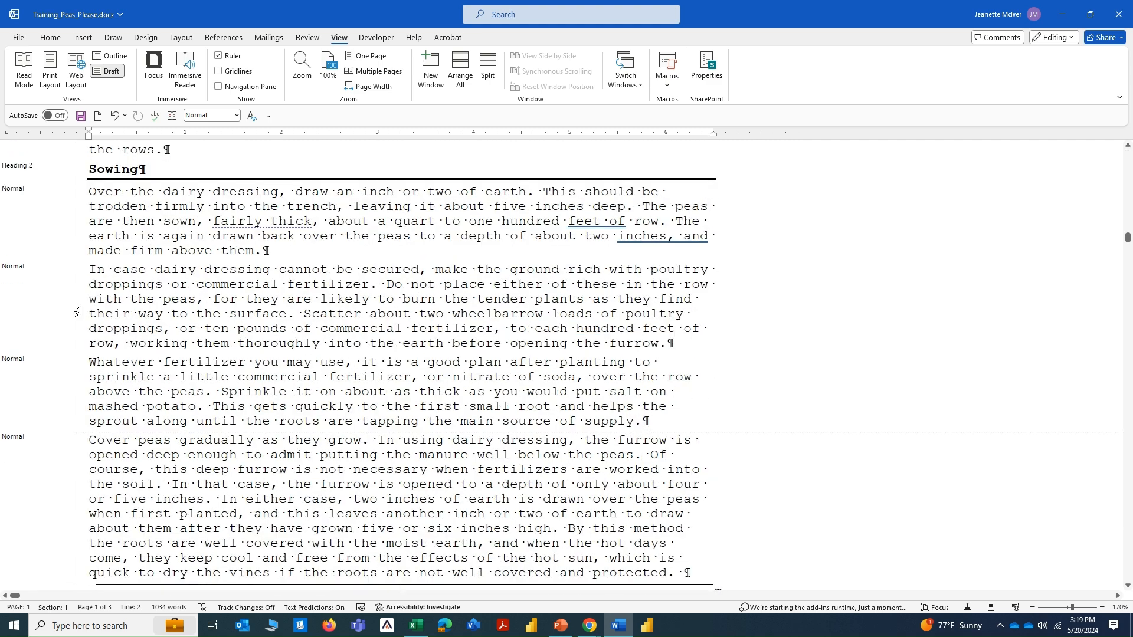
{"action": "scroll", "coordinate": [43, 384], "scroll_direction": "down", "scroll_amount": 2}
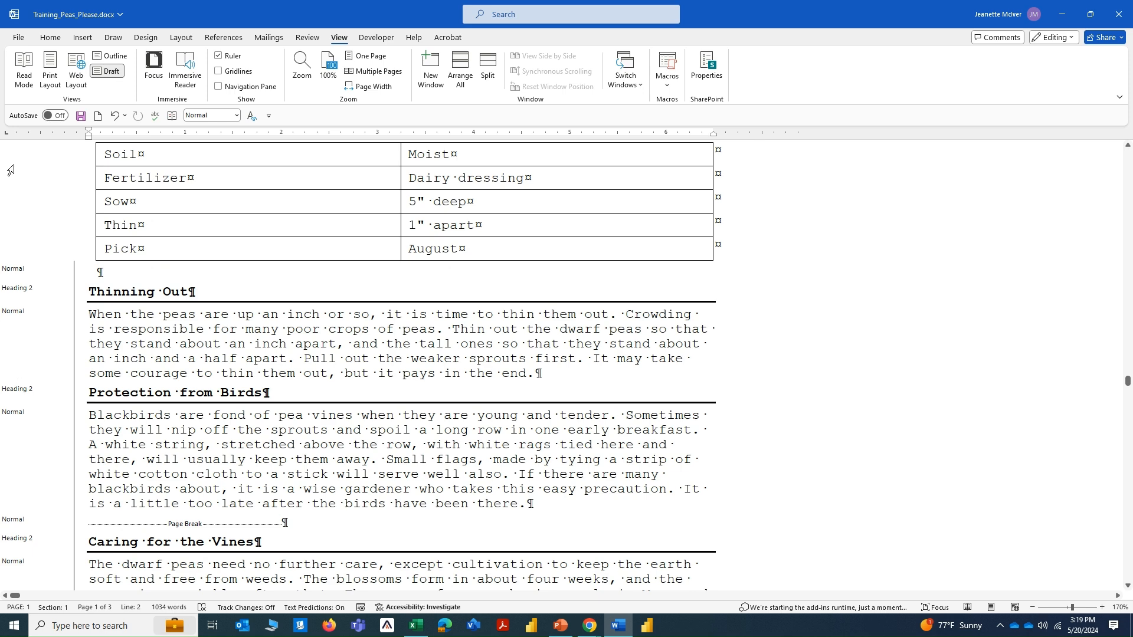
{"action": "left_click", "coordinate": [48, 83]}
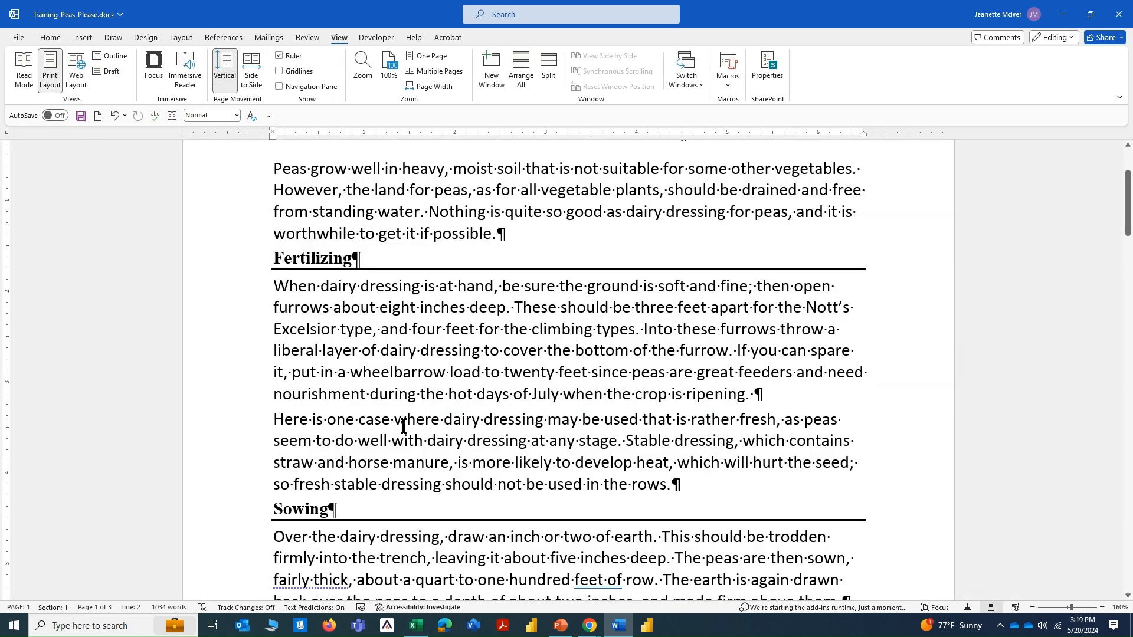
Search for the heading word Sowing from within the document and skim the results across all categories.
{"action": "scroll", "coordinate": [403, 426], "scroll_direction": "up", "scroll_amount": 3}
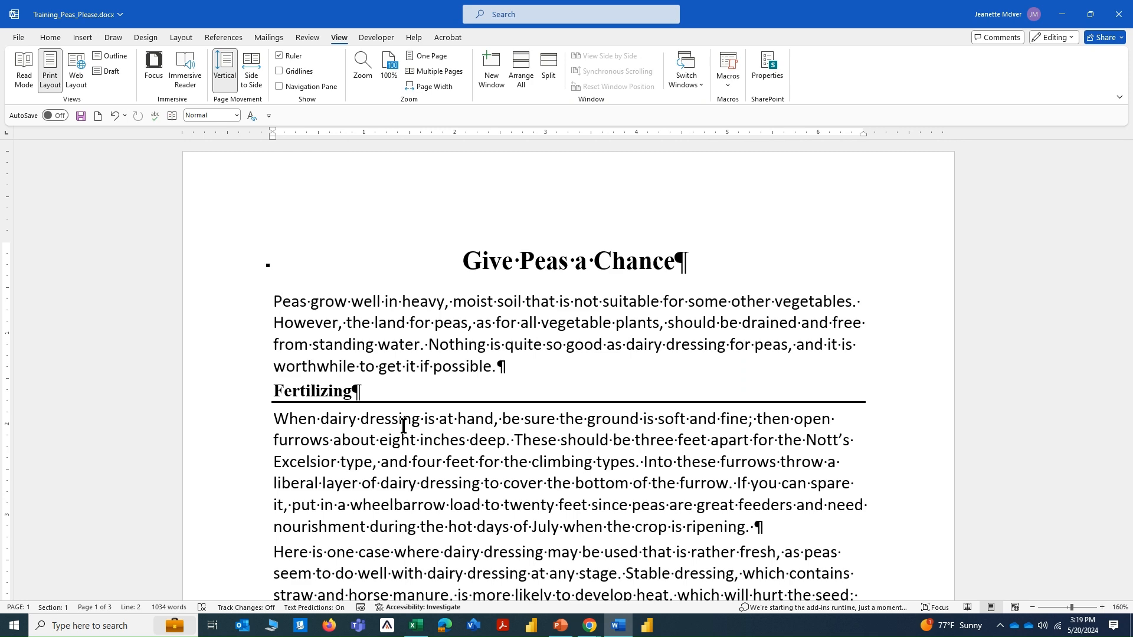
{"action": "scroll", "coordinate": [403, 426], "scroll_direction": "down", "scroll_amount": 2}
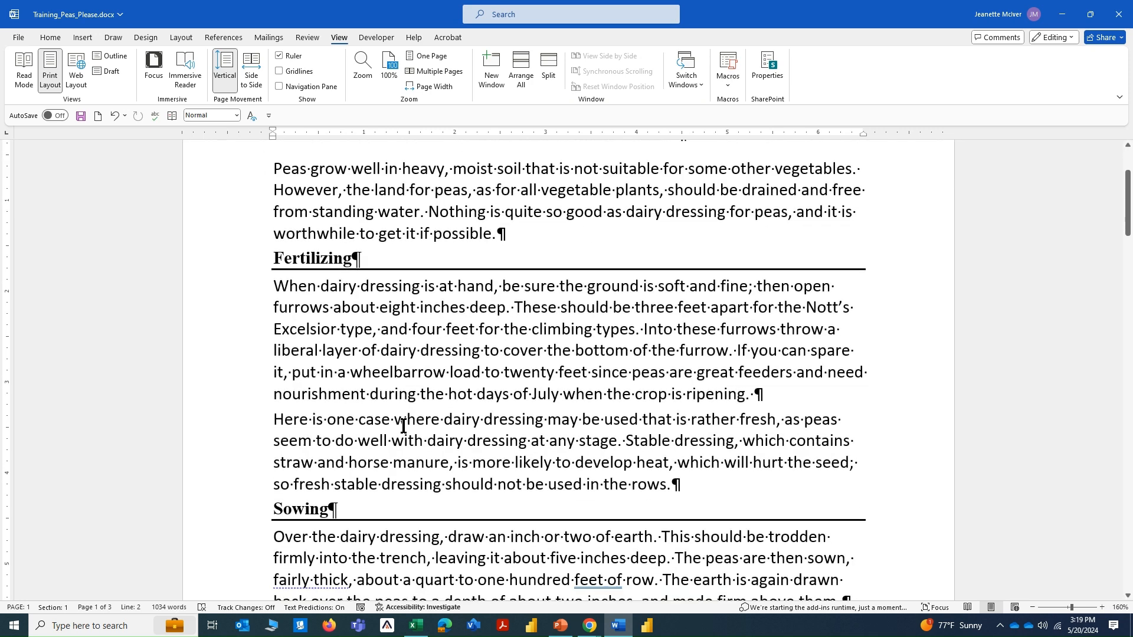
{"action": "scroll", "coordinate": [403, 426], "scroll_direction": "down", "scroll_amount": 2}
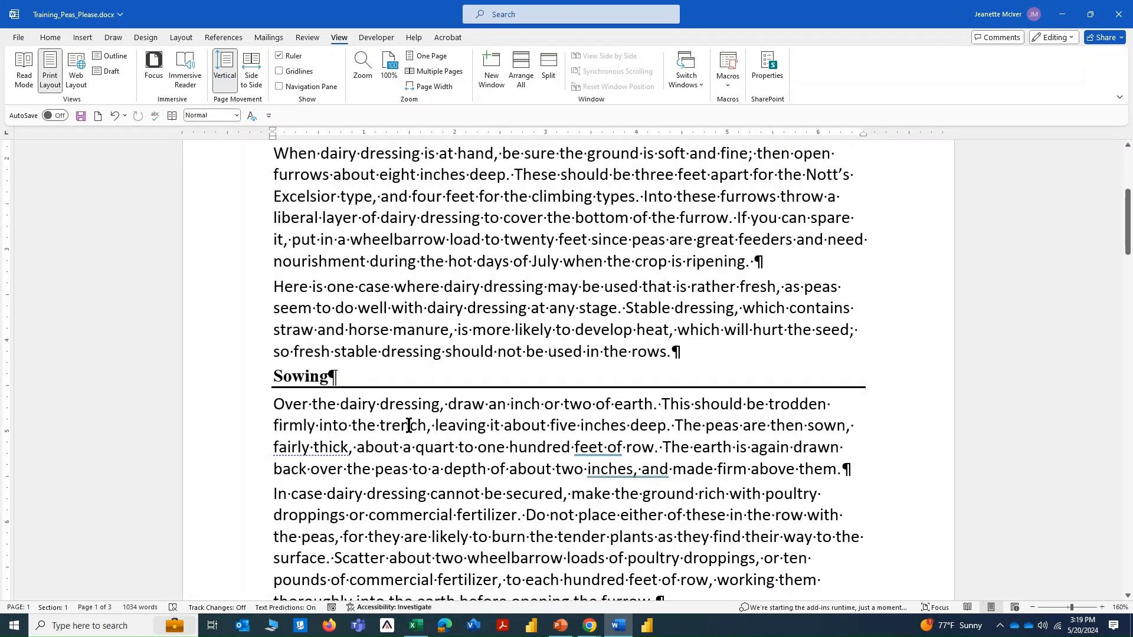
{"action": "left_click", "coordinate": [296, 376]}
{"action": "right_click", "coordinate": [296, 375]}
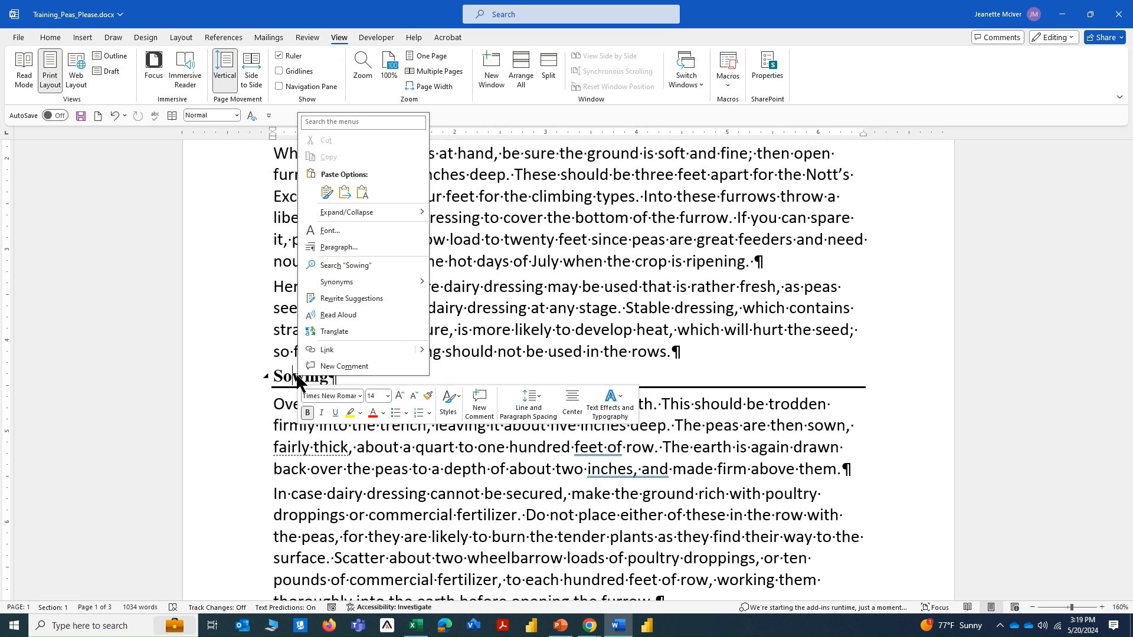
{"action": "left_click", "coordinate": [327, 265]}
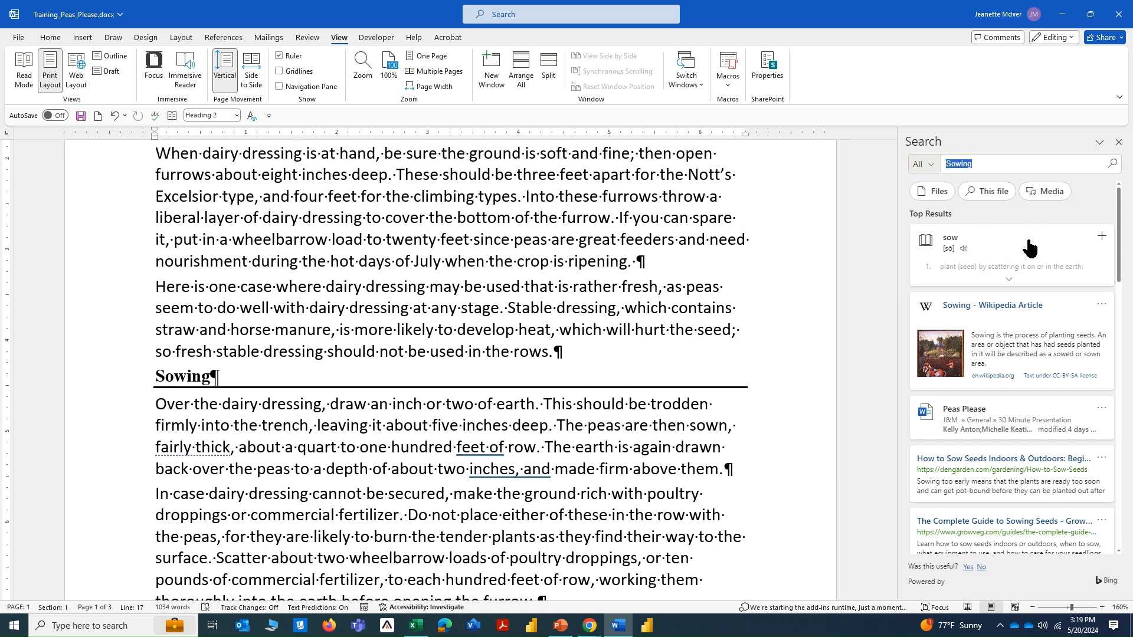
{"action": "left_click", "coordinate": [964, 252]}
{"action": "scroll", "coordinate": [990, 326], "scroll_direction": "down", "scroll_amount": 6}
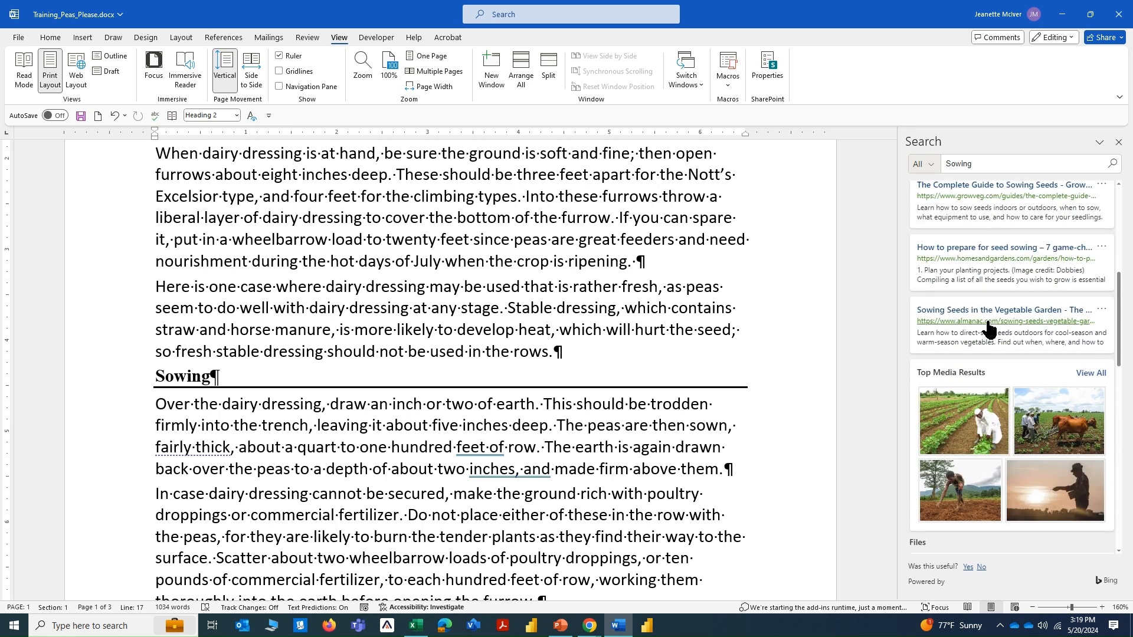
{"action": "scroll", "coordinate": [989, 330], "scroll_direction": "up", "scroll_amount": 7}
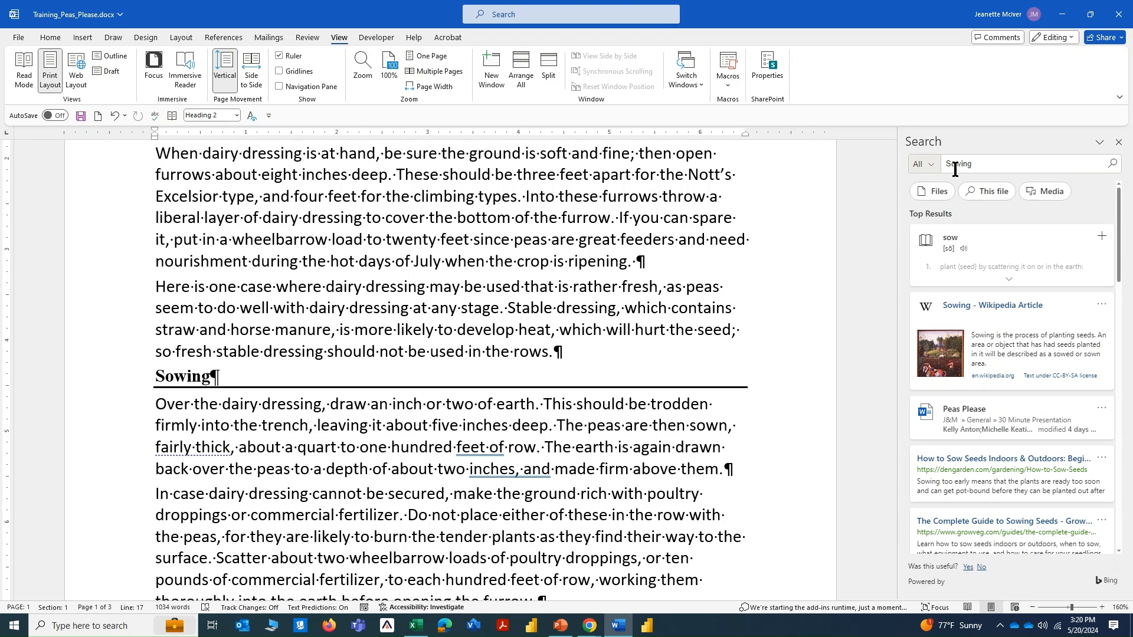
Limit the Sowing search to Web results and look through the listed pages.
{"action": "key", "text": "ctrl"}
{"action": "key", "text": "ctrl"}
{"action": "left_click", "coordinate": [931, 163]}
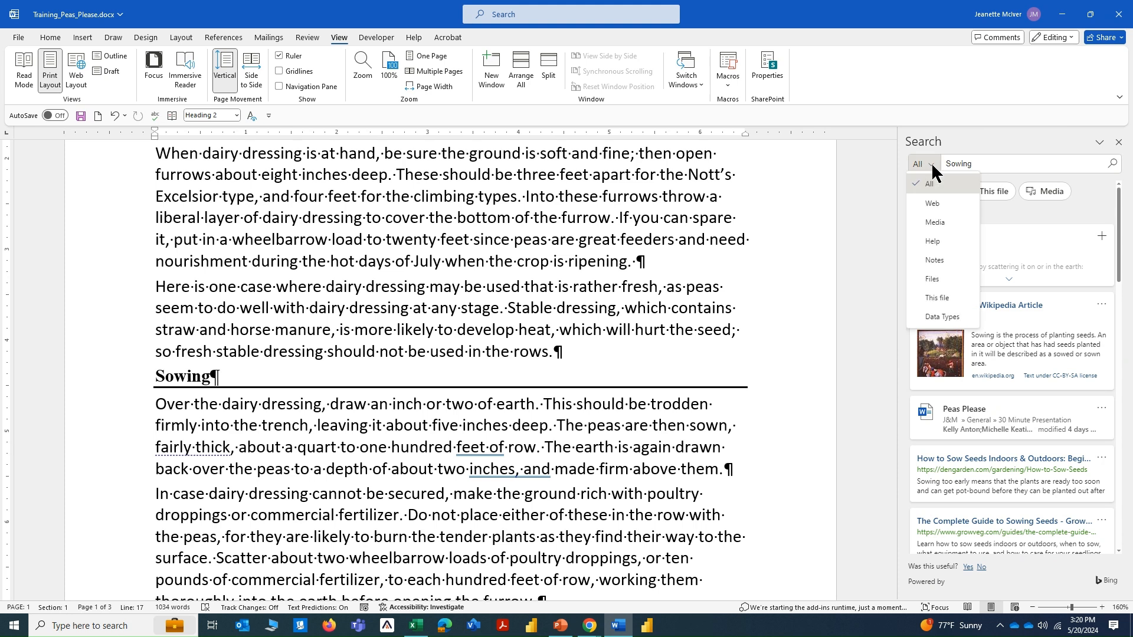
{"action": "left_click", "coordinate": [932, 205]}
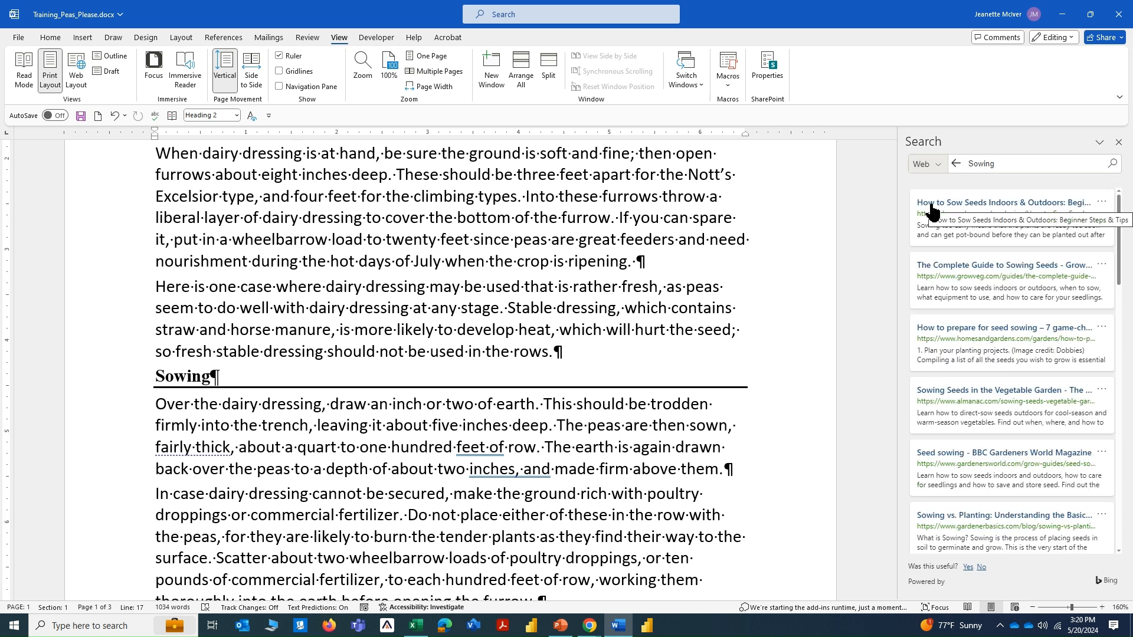
{"action": "scroll", "coordinate": [966, 267], "scroll_direction": "down", "scroll_amount": 5}
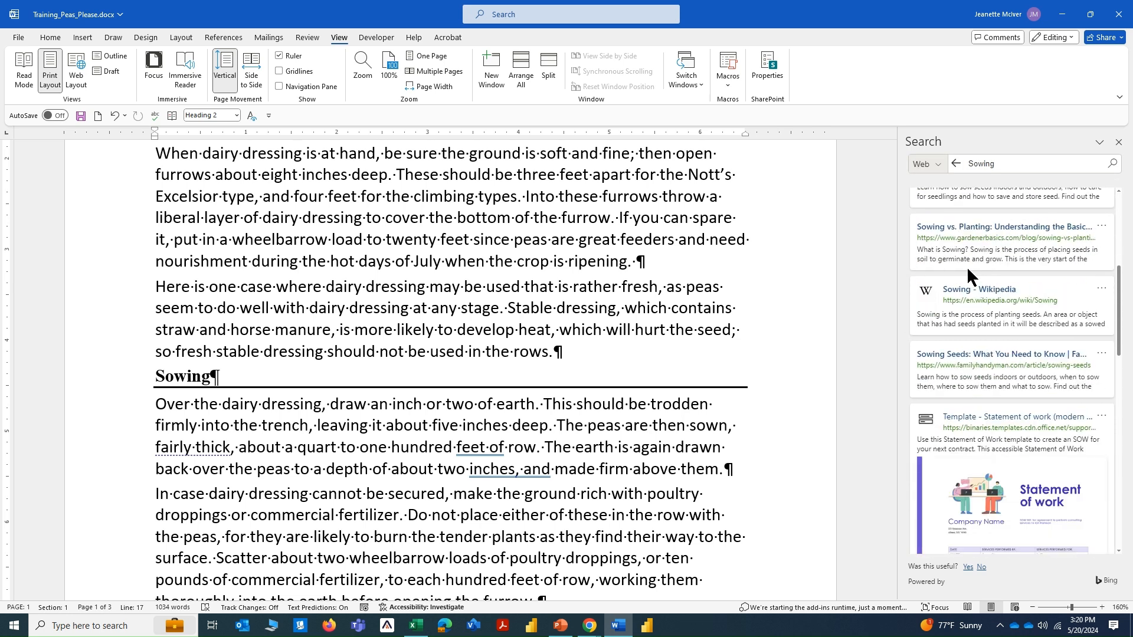
{"action": "scroll", "coordinate": [967, 269], "scroll_direction": "down", "scroll_amount": 5}
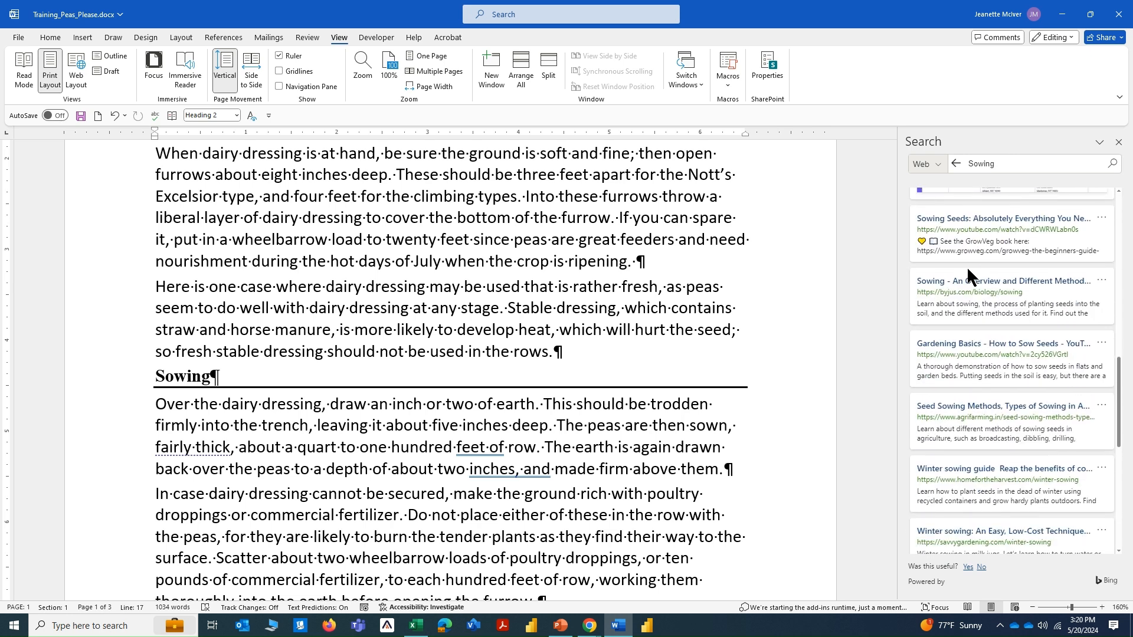
Limit the Sowing search to Media, check the source details of a soil image, and close the search results.
{"action": "left_click", "coordinate": [937, 165]}
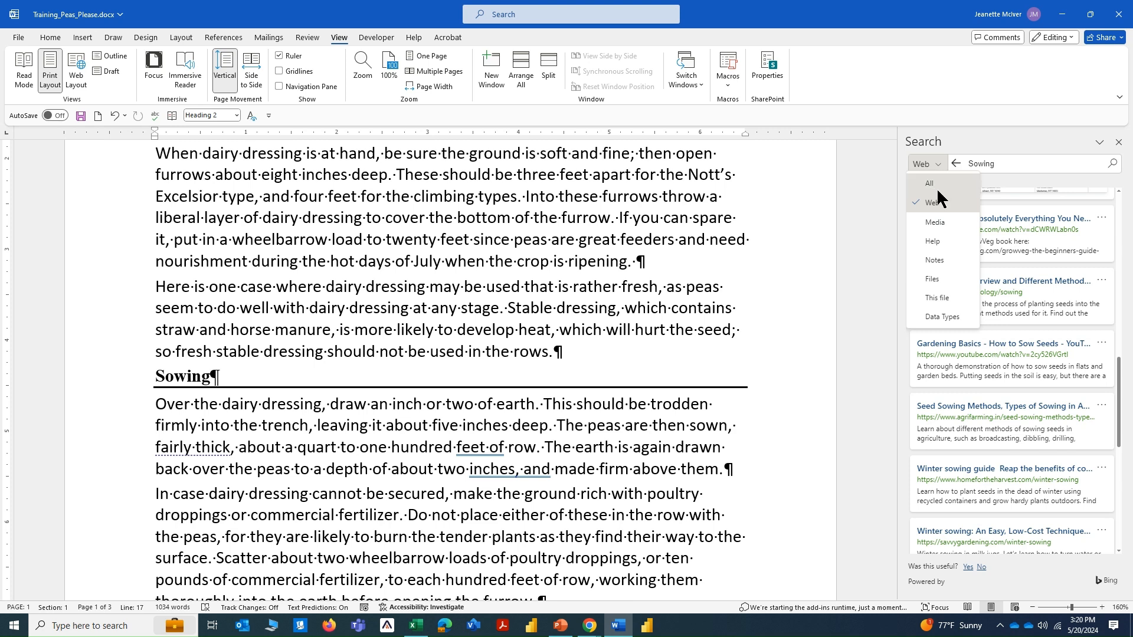
{"action": "left_click", "coordinate": [936, 222]}
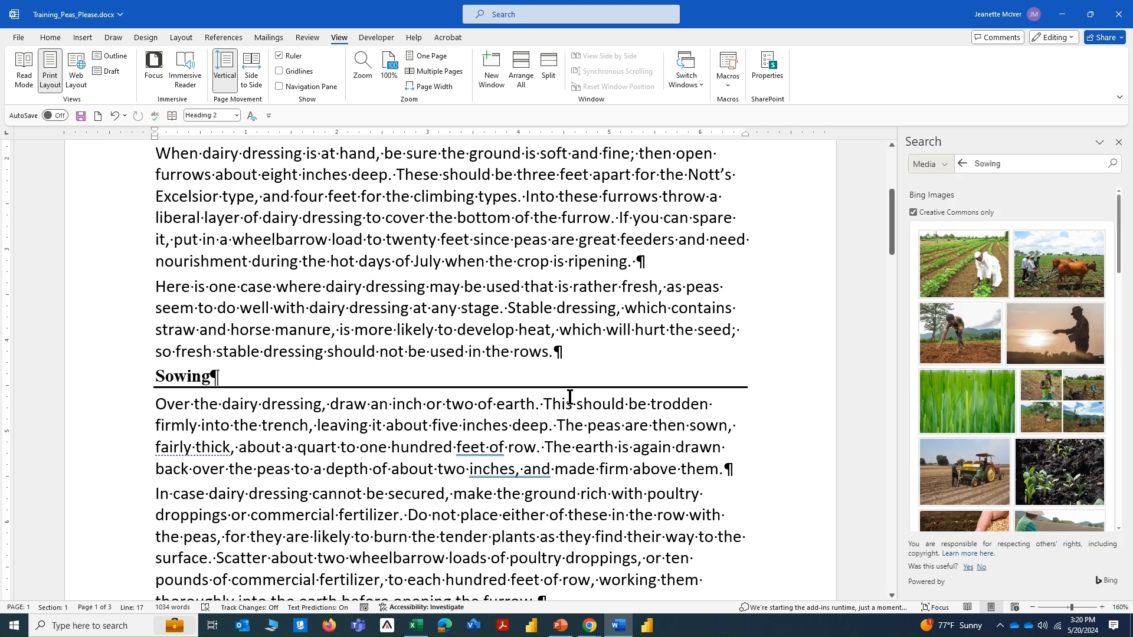
{"action": "scroll", "coordinate": [989, 366], "scroll_direction": "down", "scroll_amount": 3}
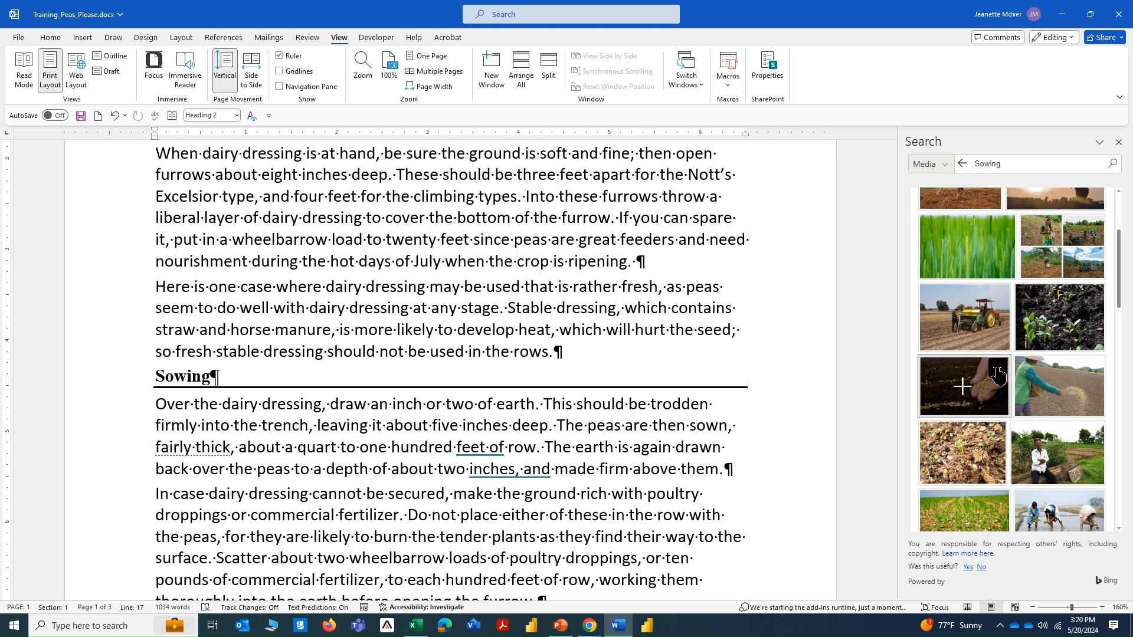
{"action": "left_click", "coordinate": [997, 372]}
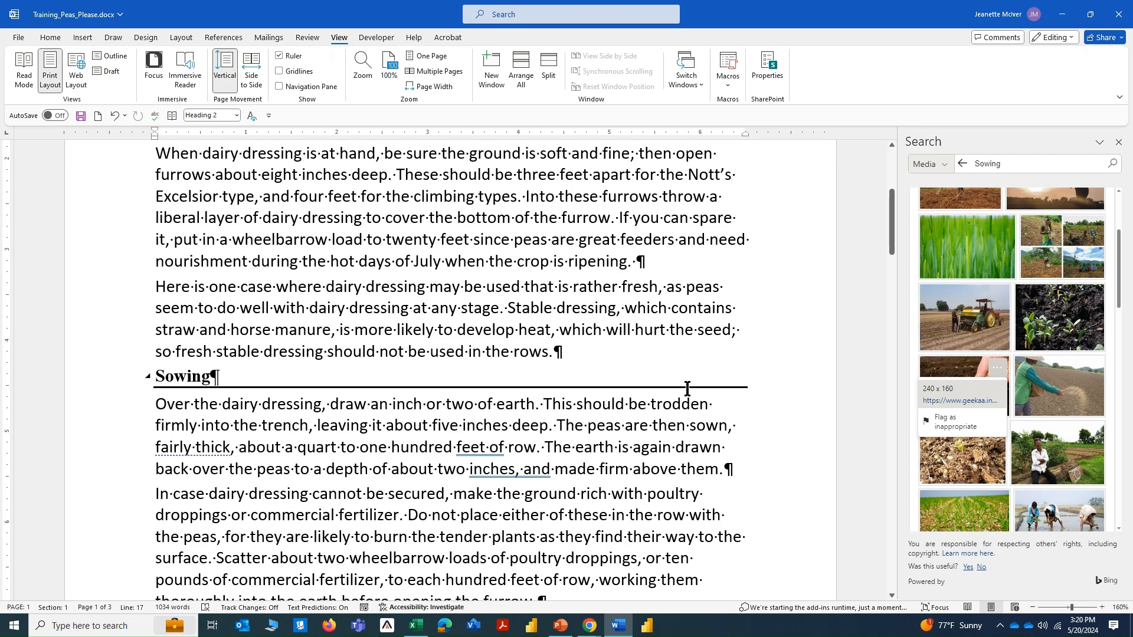
{"action": "scroll", "coordinate": [687, 388], "scroll_direction": "up", "scroll_amount": 5}
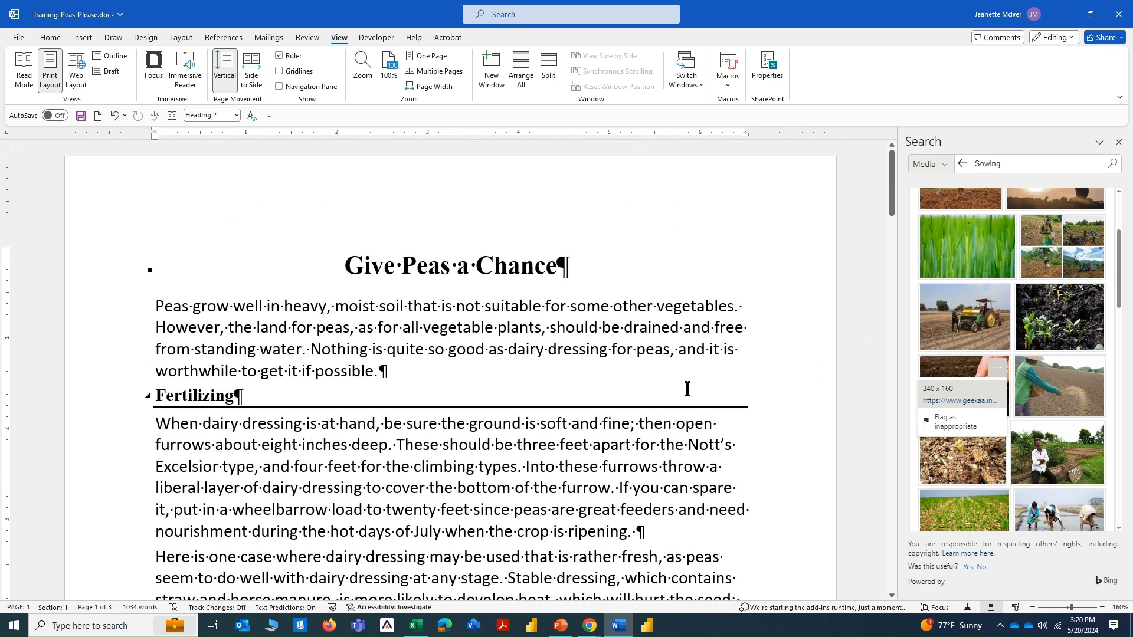
{"action": "left_click", "coordinate": [1119, 143]}
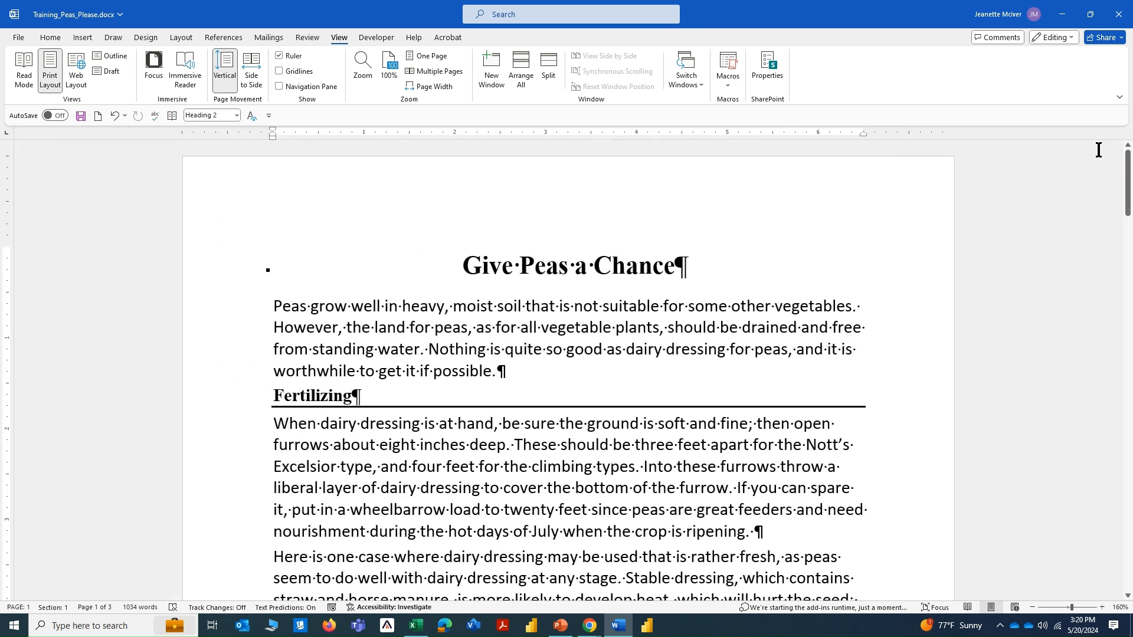
Move down to page 2 and cycle through the last editing locations around the planting table.
{"action": "scroll", "coordinate": [568, 361], "scroll_direction": "down", "scroll_amount": 3}
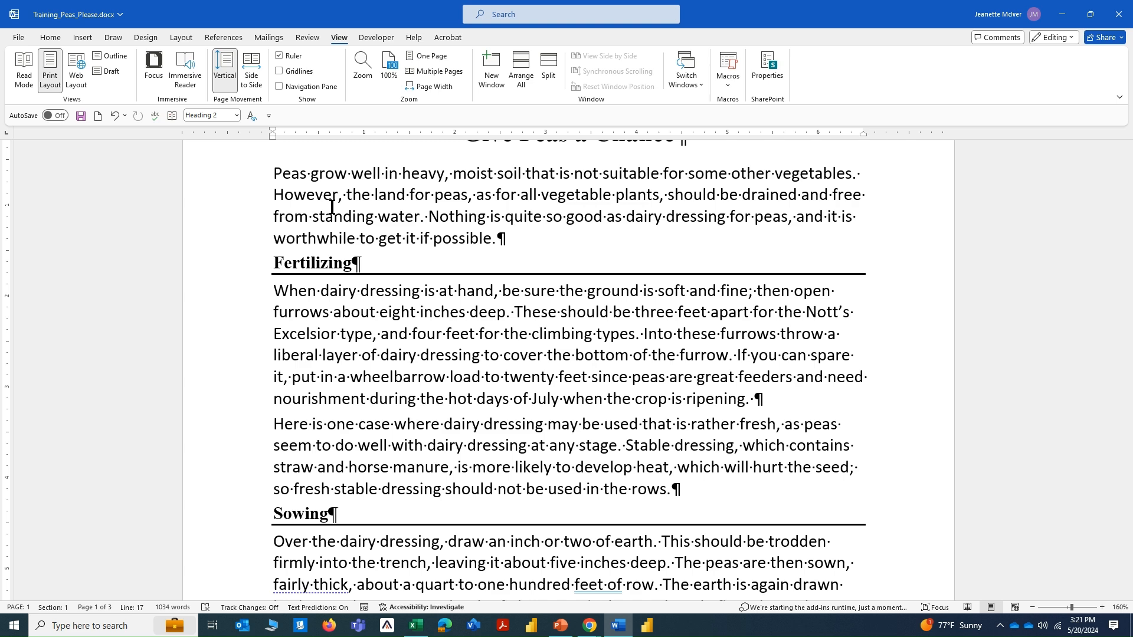
{"action": "key", "text": "Page_Down"}
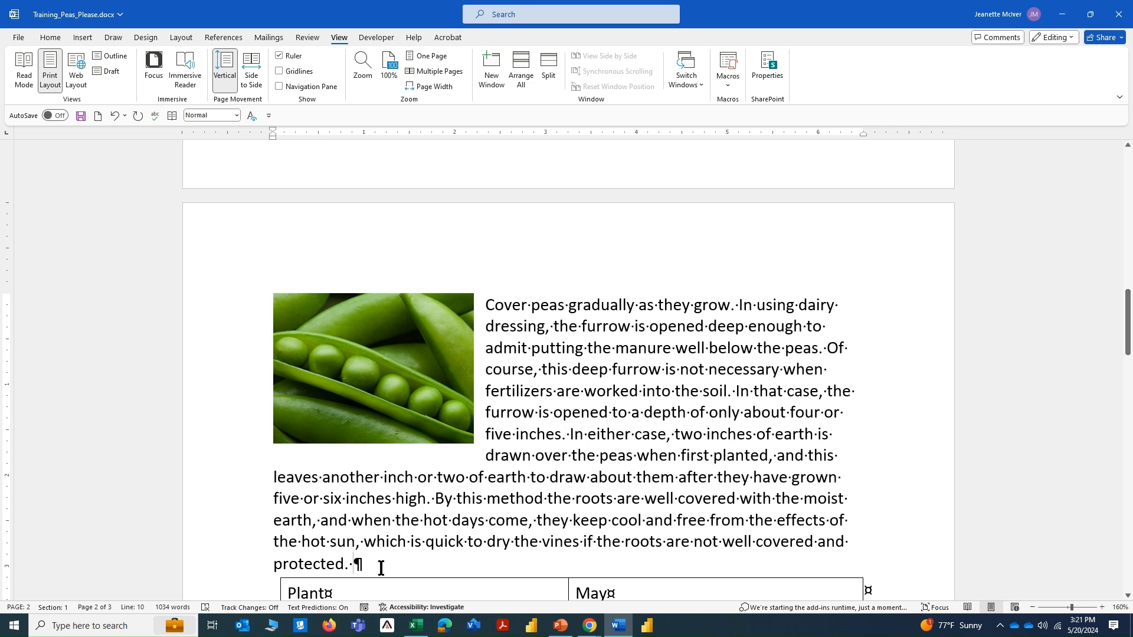
{"action": "scroll", "coordinate": [362, 538], "scroll_direction": "down", "scroll_amount": 2}
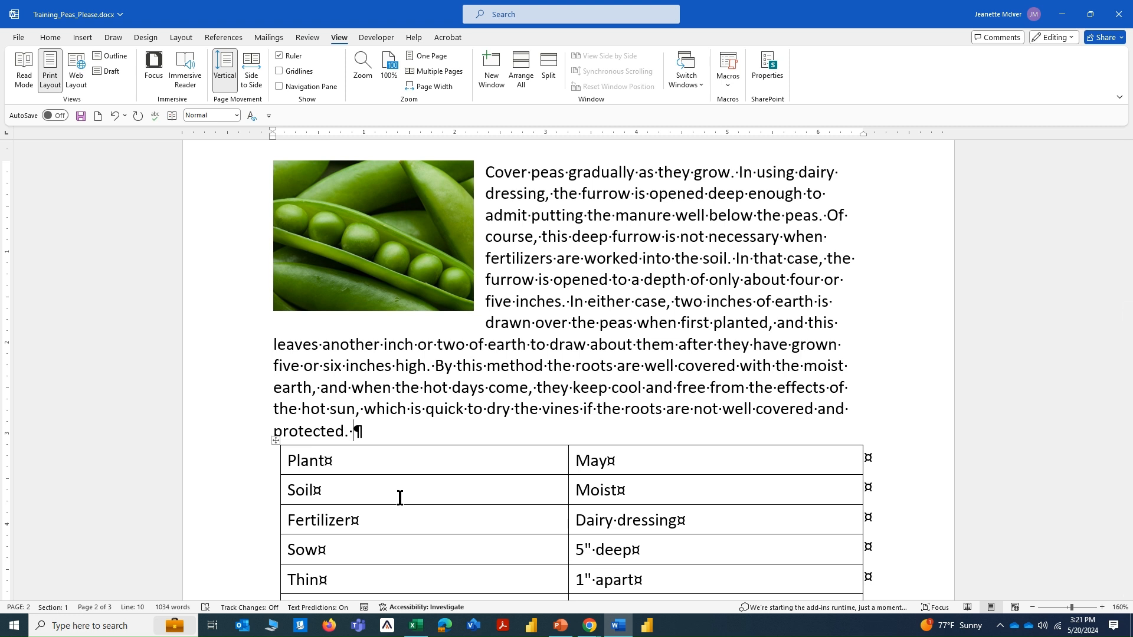
{"action": "key", "text": "shift+F5"}
{"action": "key", "text": "shift+F5"}
{"action": "scroll", "coordinate": [407, 468], "scroll_direction": "down", "scroll_amount": 4}
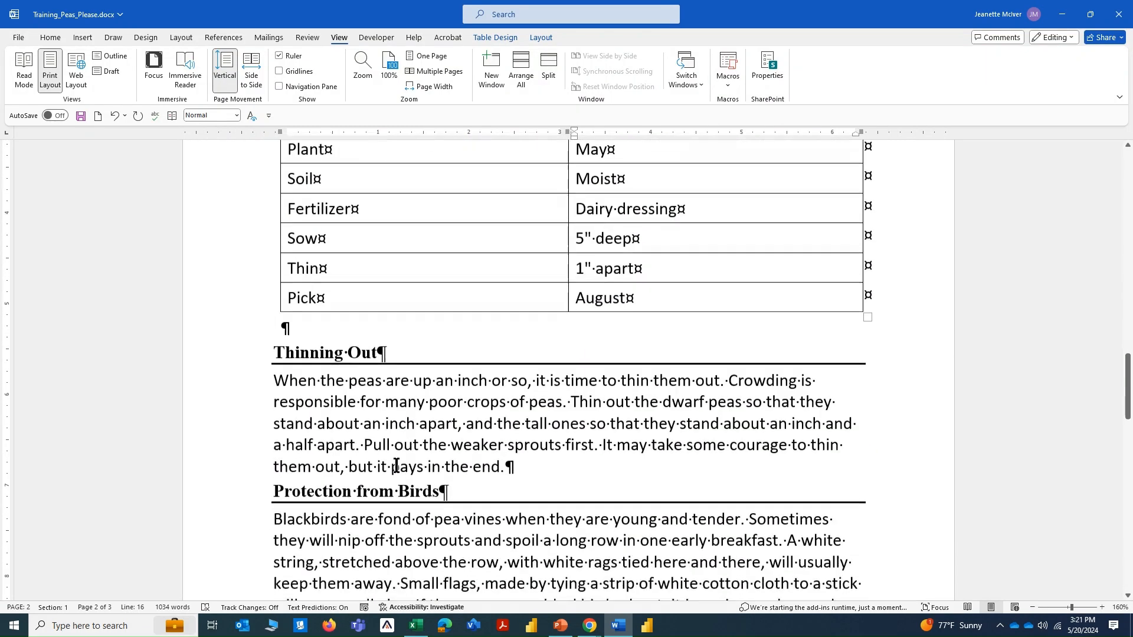